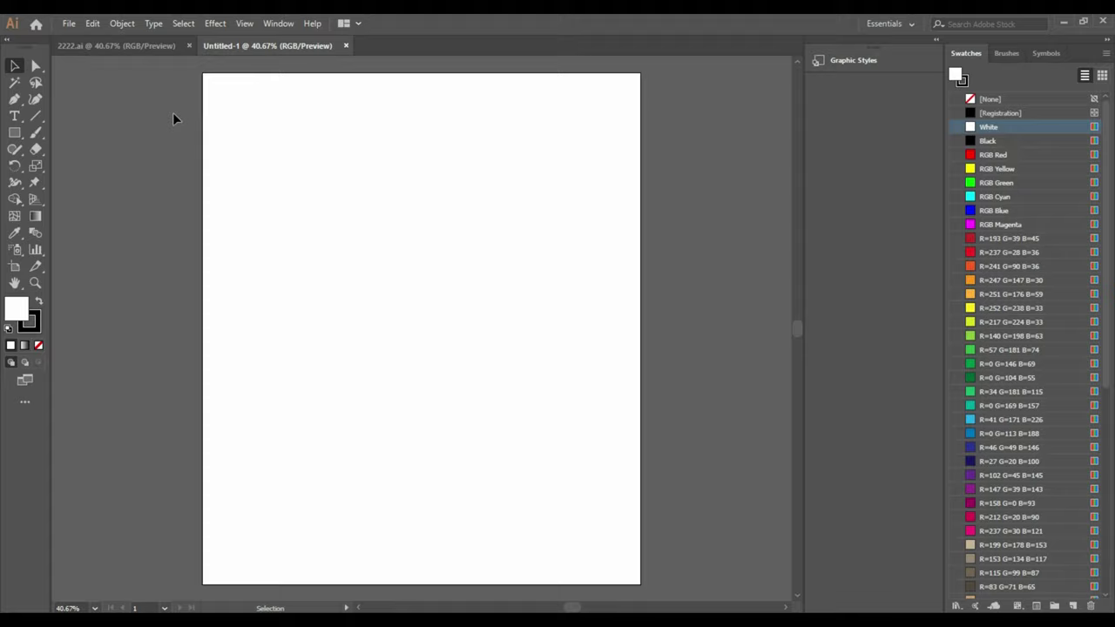
Copy the whole figure sketch from 2222.ai and paste it into Untitled-1.
key("ctrl+Tab")
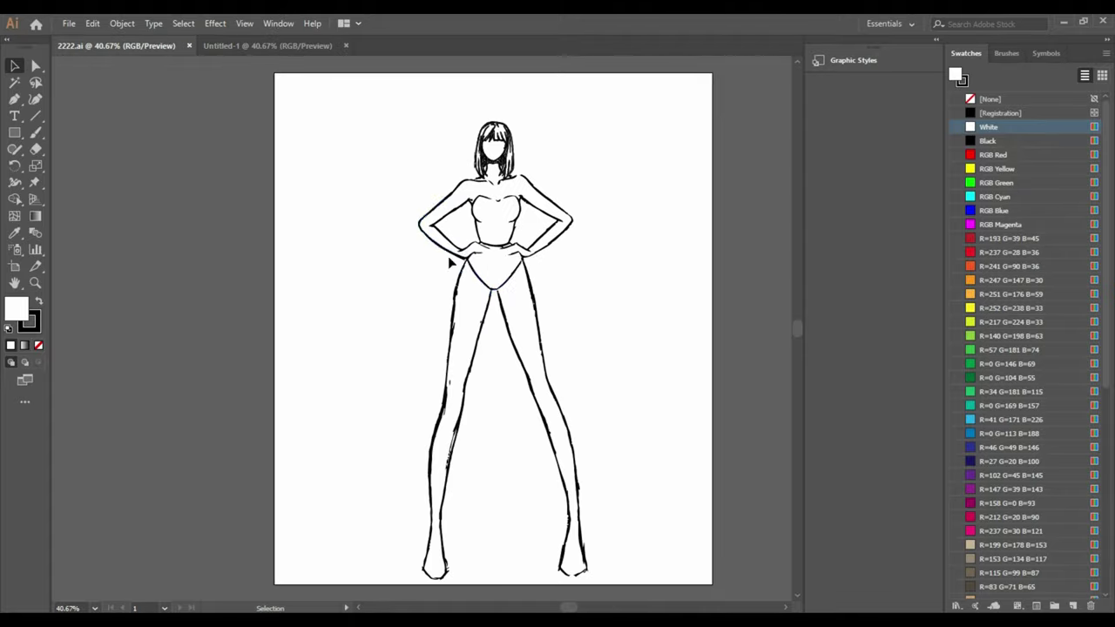
key("ctrl+a")
key("ctrl+c")
key("ctrl+Tab")
key("ctrl+v")
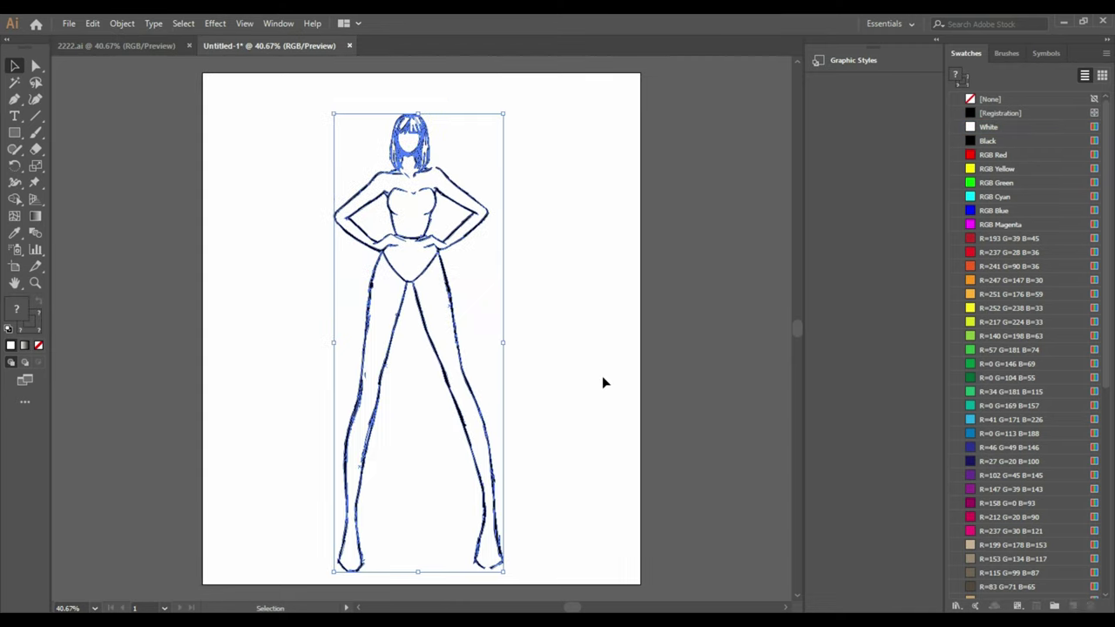
left_click(602, 375)
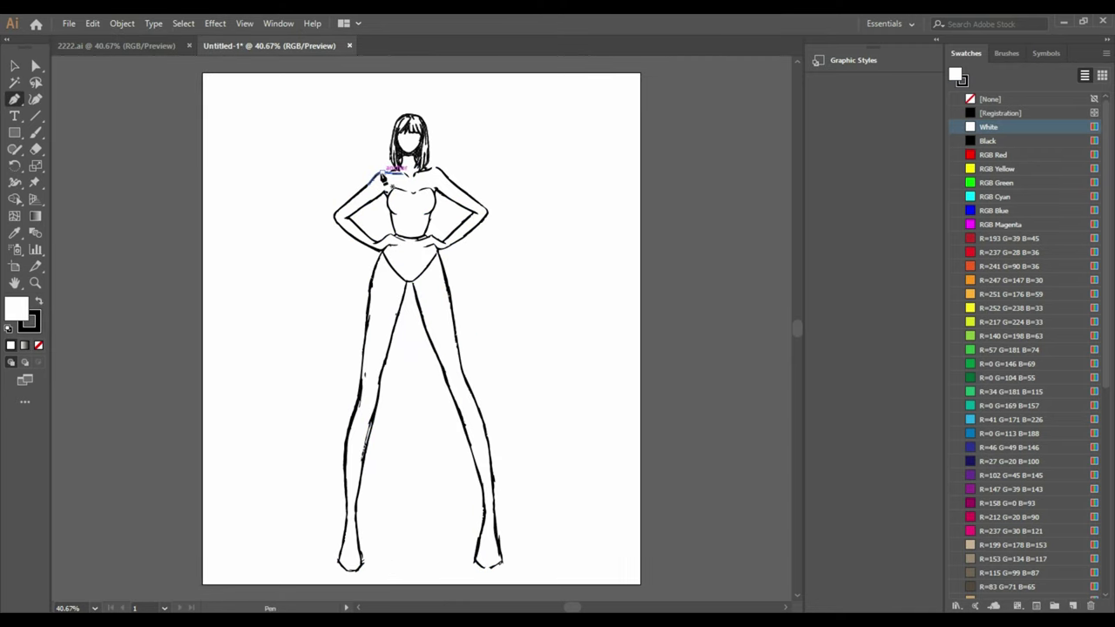
Pen-trace an off-shoulder band across the figure's shoulders and bust, keeping the white fill.
left_click(438, 172)
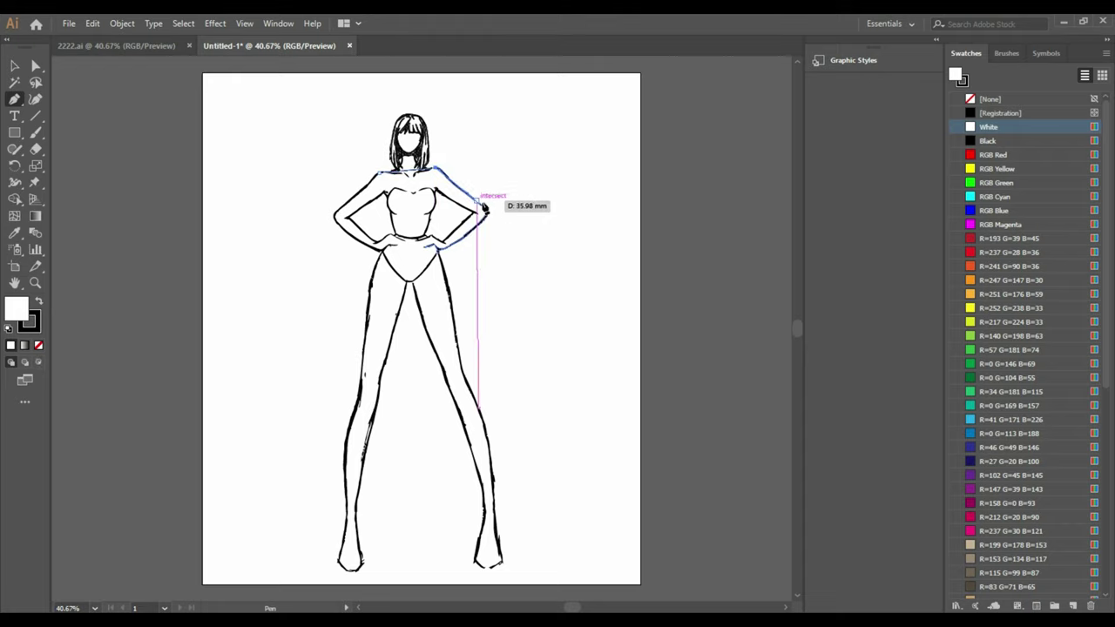
left_click(486, 214)
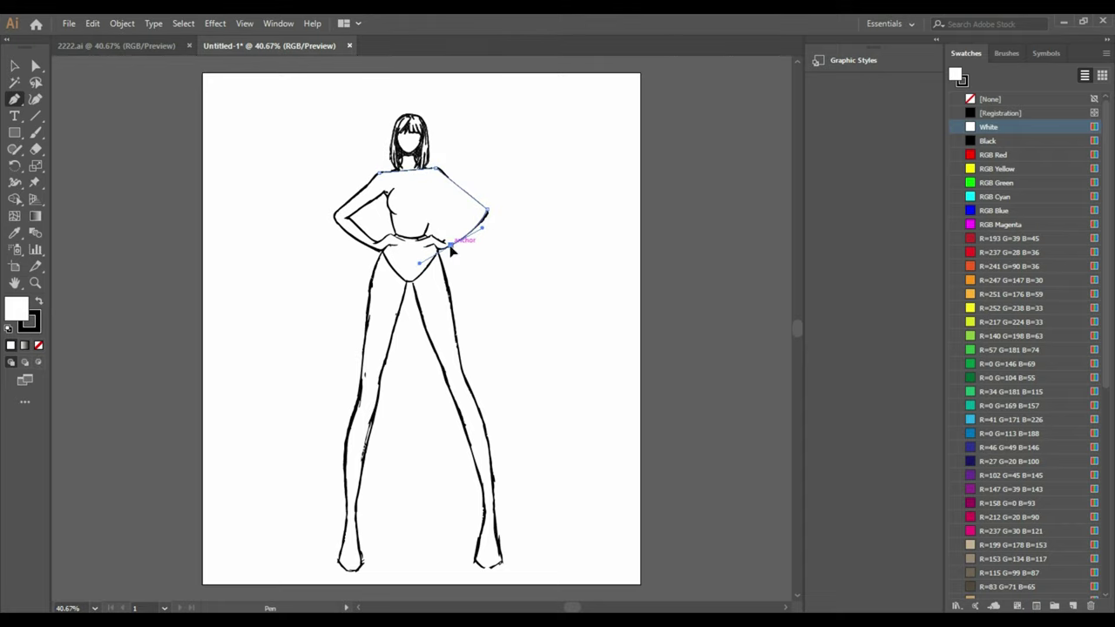
left_click(38, 345)
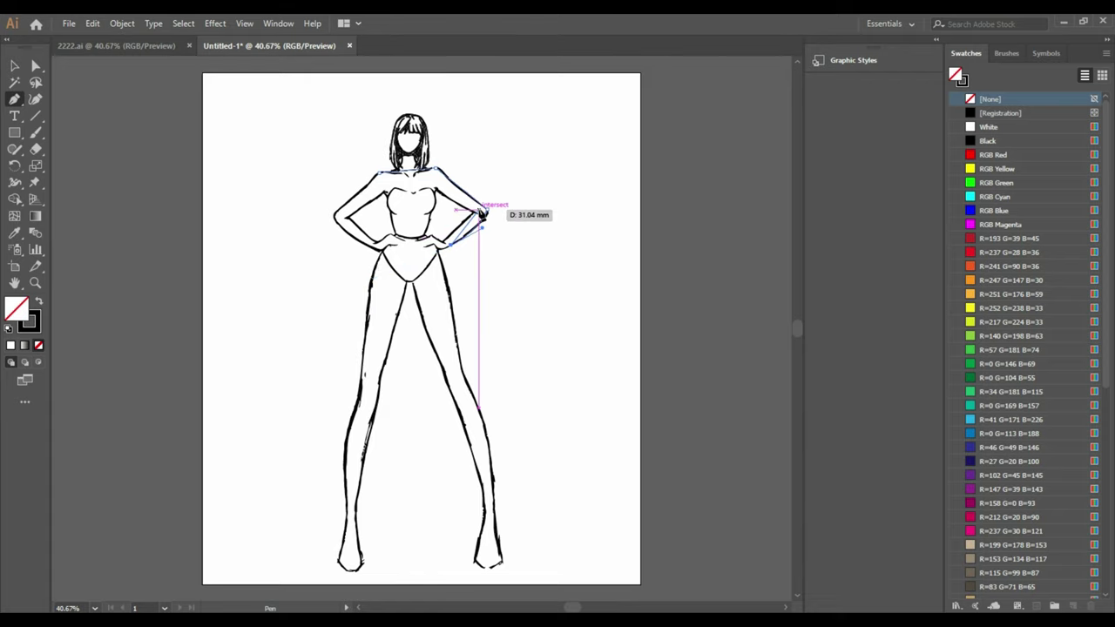
key("ctrl+z")
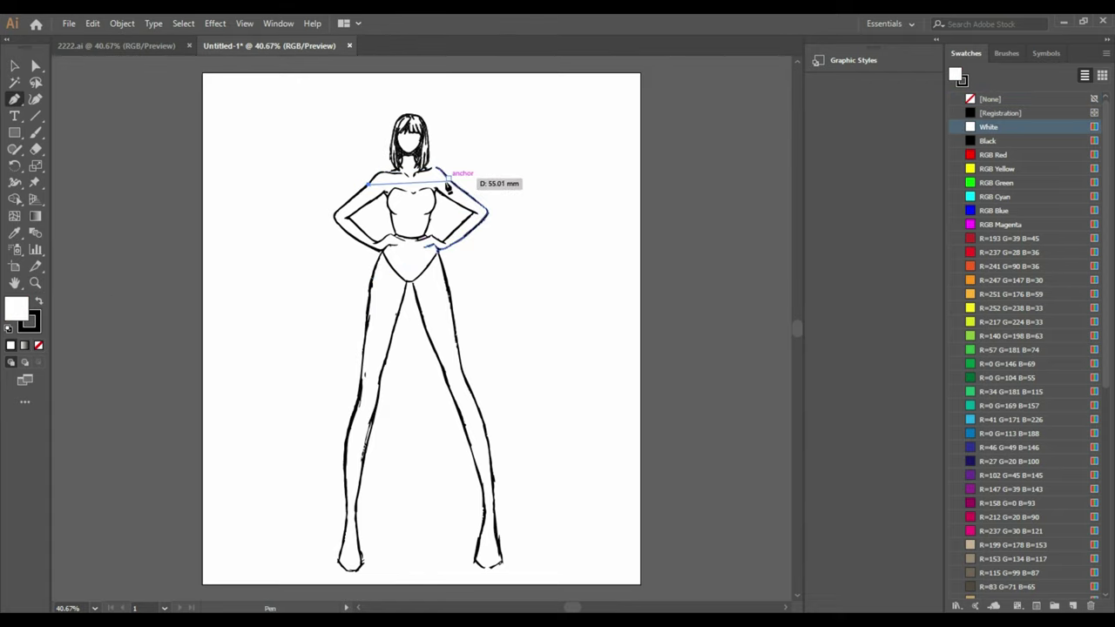
left_click(450, 178)
left_click(468, 196)
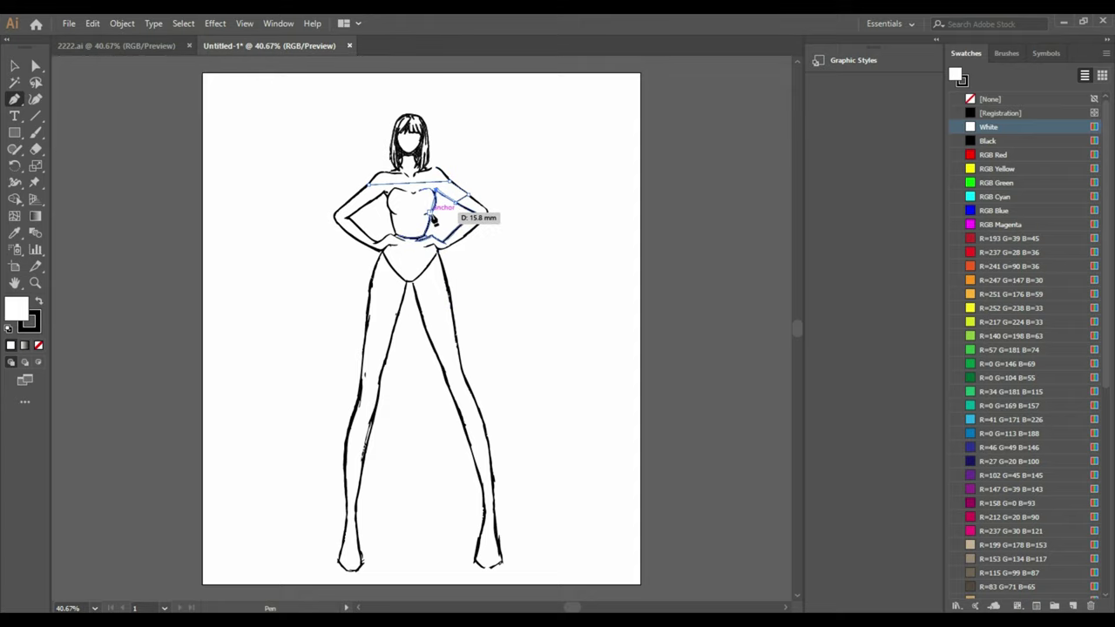
mouse_move(427, 235)
left_mouse_down()
mouse_move(466, 275)
mouse_move(404, 247)
left_mouse_up()
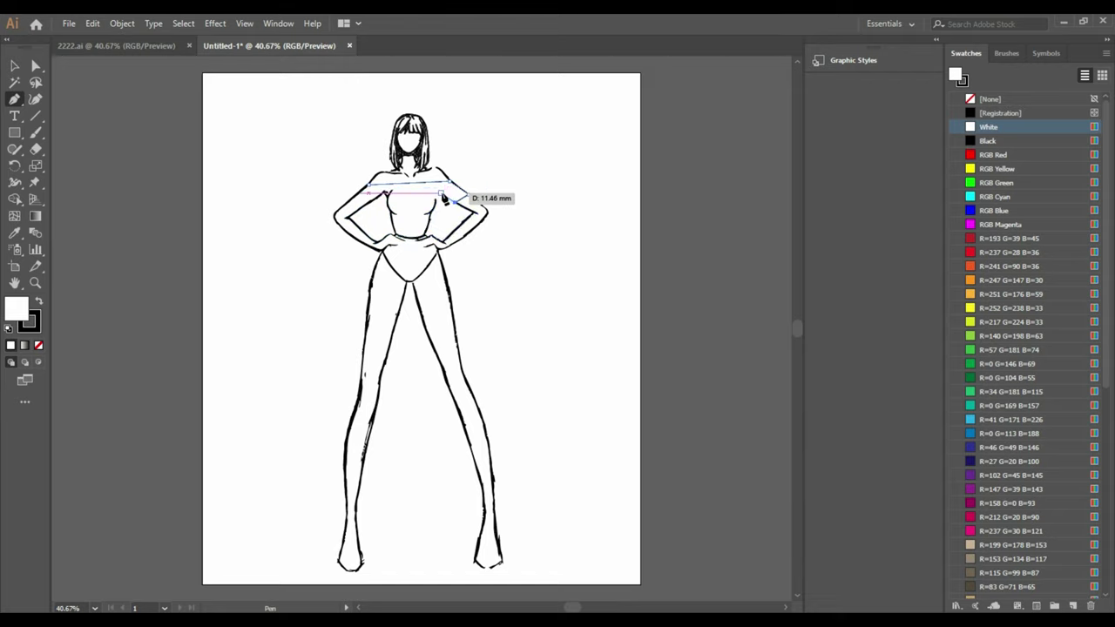
left_click(386, 190)
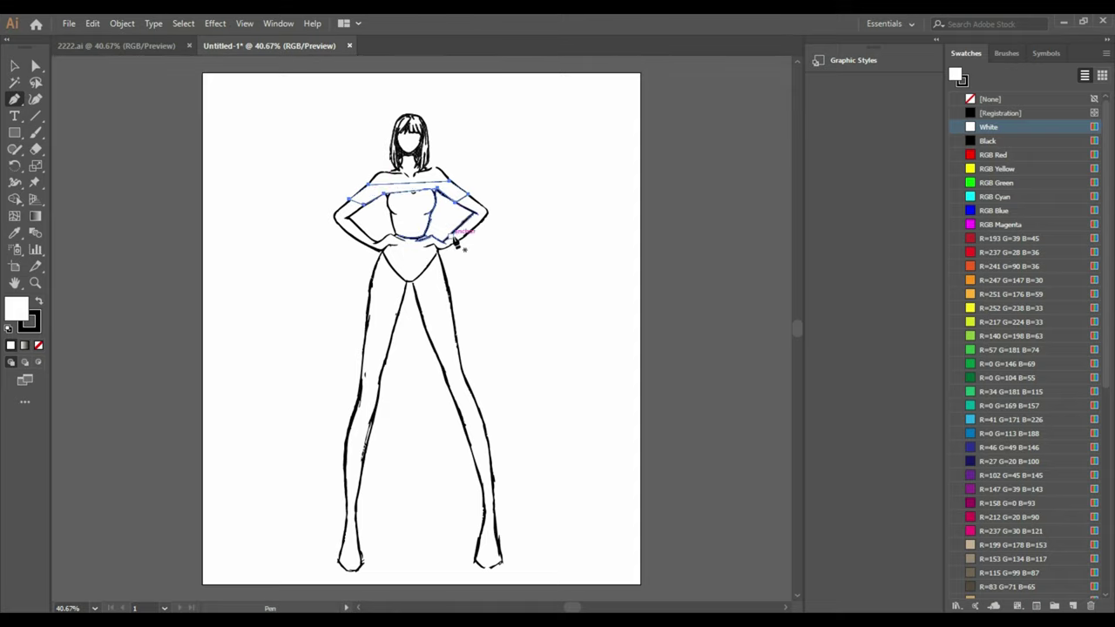
Draw a small curved stroke left of the figure and duplicate it.
left_click_drag(214, 275, 244, 252)
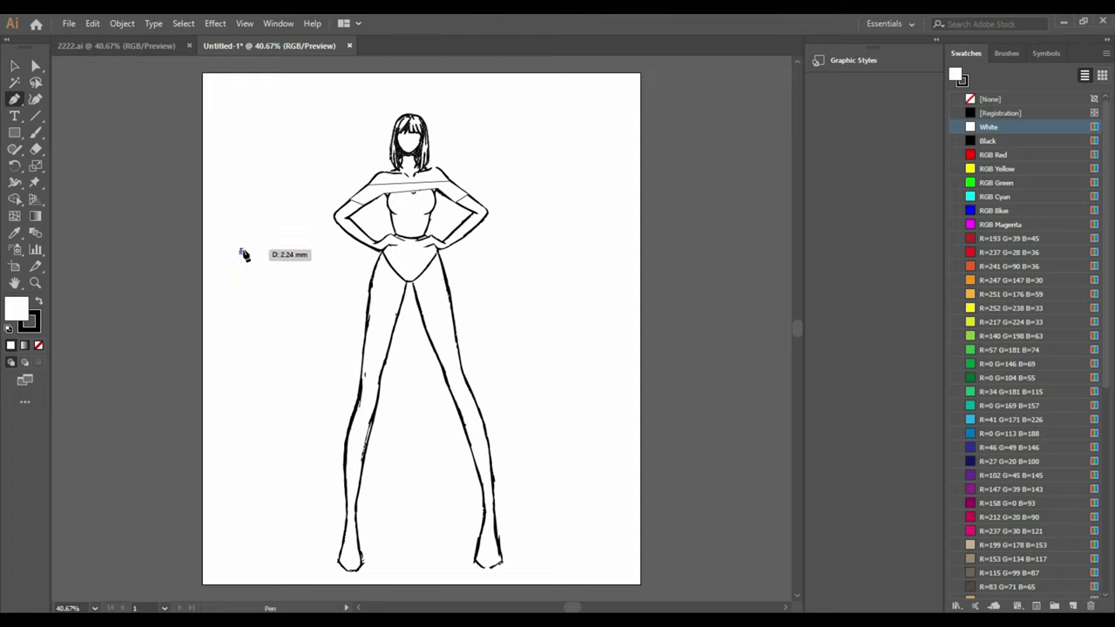
left_click(229, 303)
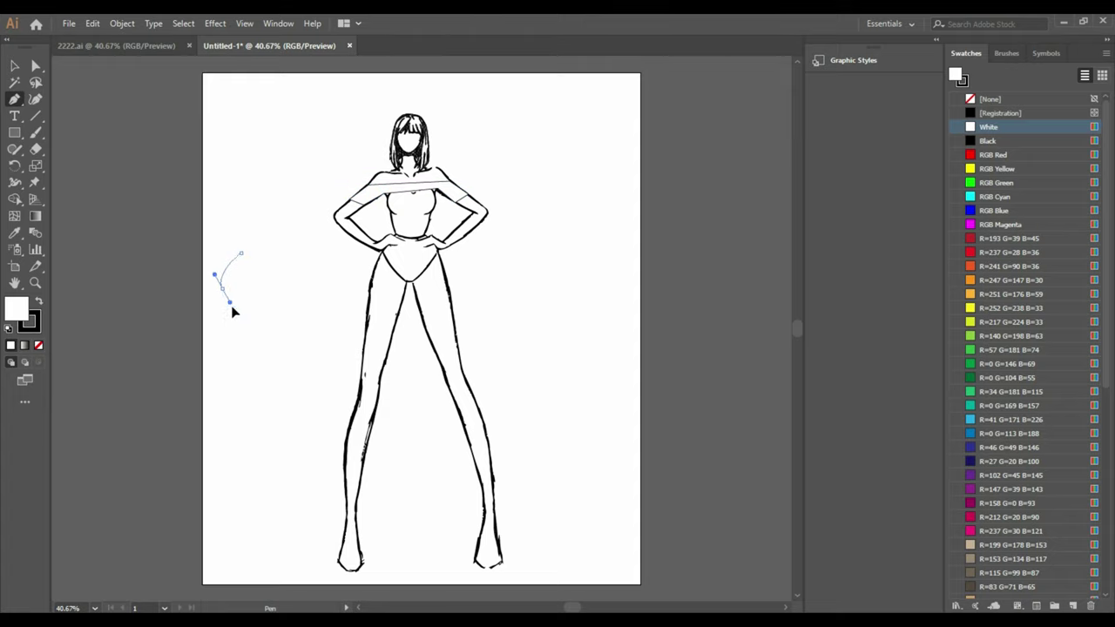
left_click(15, 66)
key("ctrl+c")
key("ctrl+v")
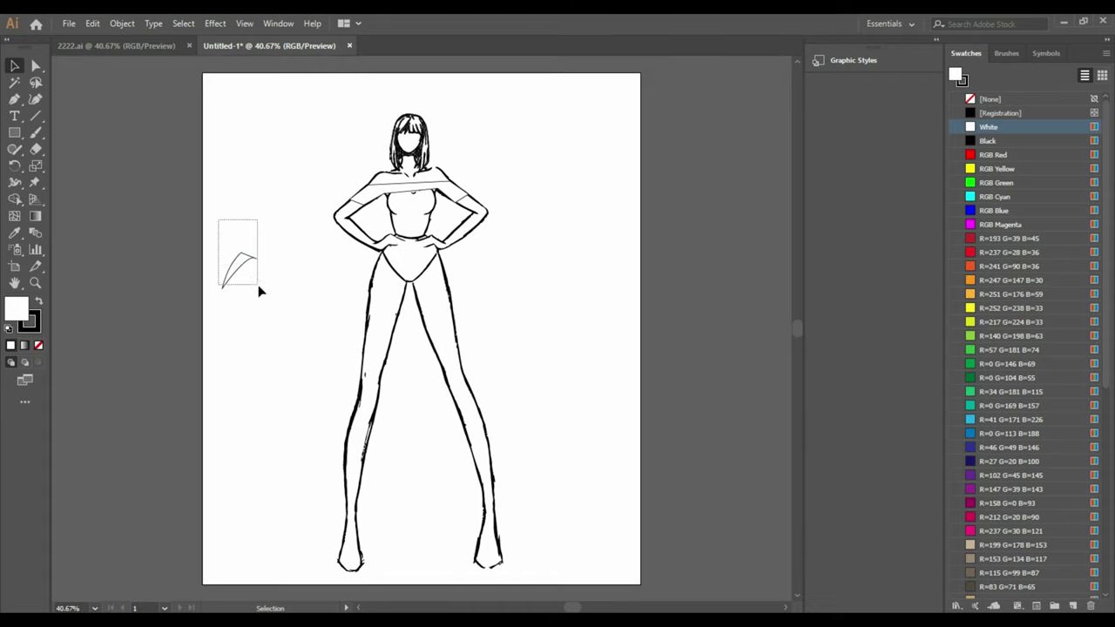
Reflect the copied curve and group both curves into an arch collar at the neck.
mouse_move(258, 292)
left_mouse_down()
mouse_move(244, 341)
mouse_move(276, 271)
mouse_move(289, 290)
mouse_move(435, 187)
mouse_move(427, 205)
left_mouse_up()
right_click(251, 348)
left_click(477, 304)
left_click(828, 401)
left_click(291, 335)
right_click(259, 261)
left_click(294, 348)
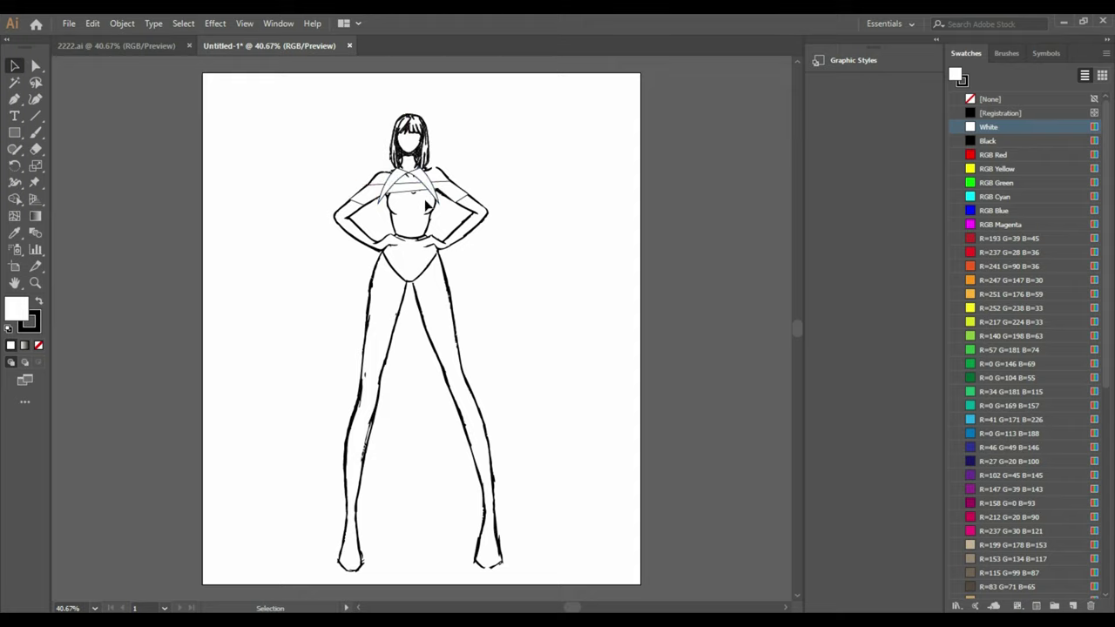
Pen-trace a closed bodice outline from the shoulder down to the waist.
left_click(14, 98)
left_click(387, 192)
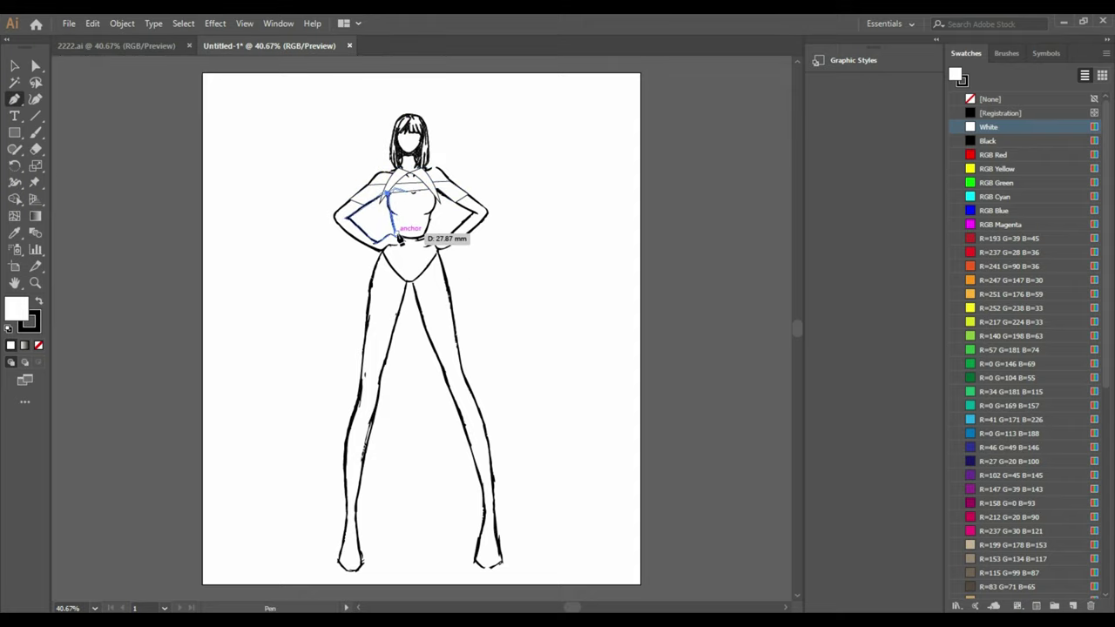
left_click(347, 216)
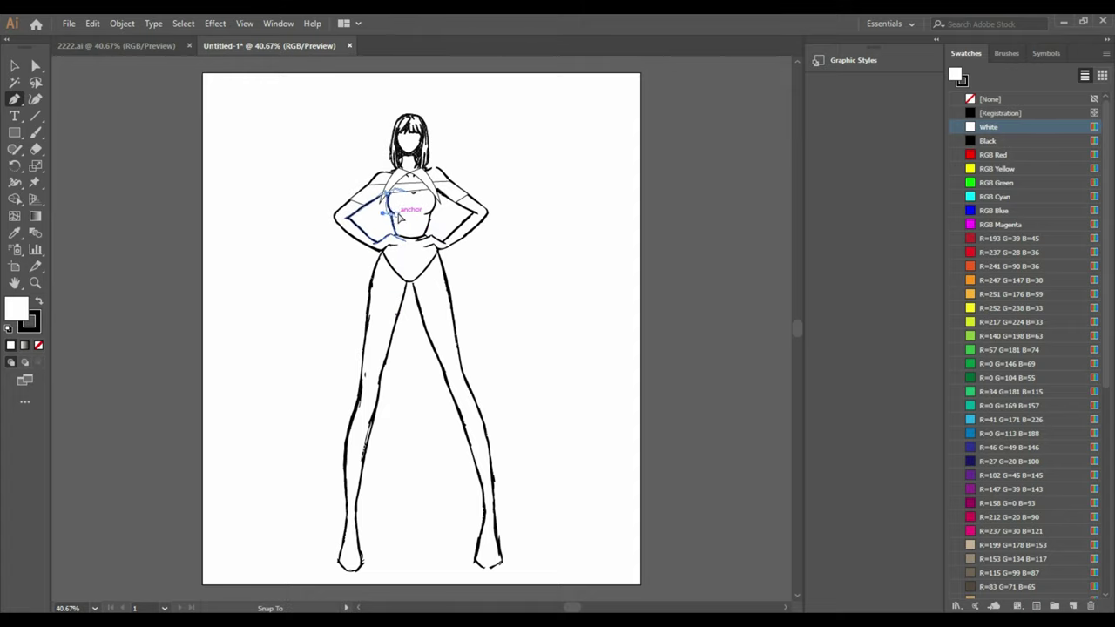
left_click(400, 238)
left_click(429, 237)
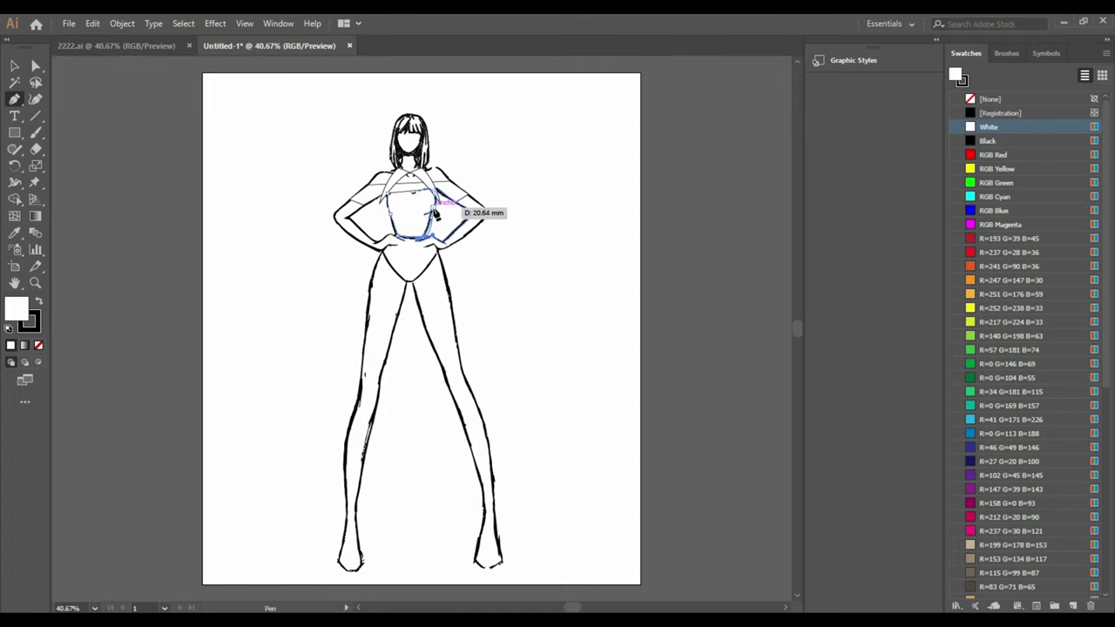
left_click(435, 216)
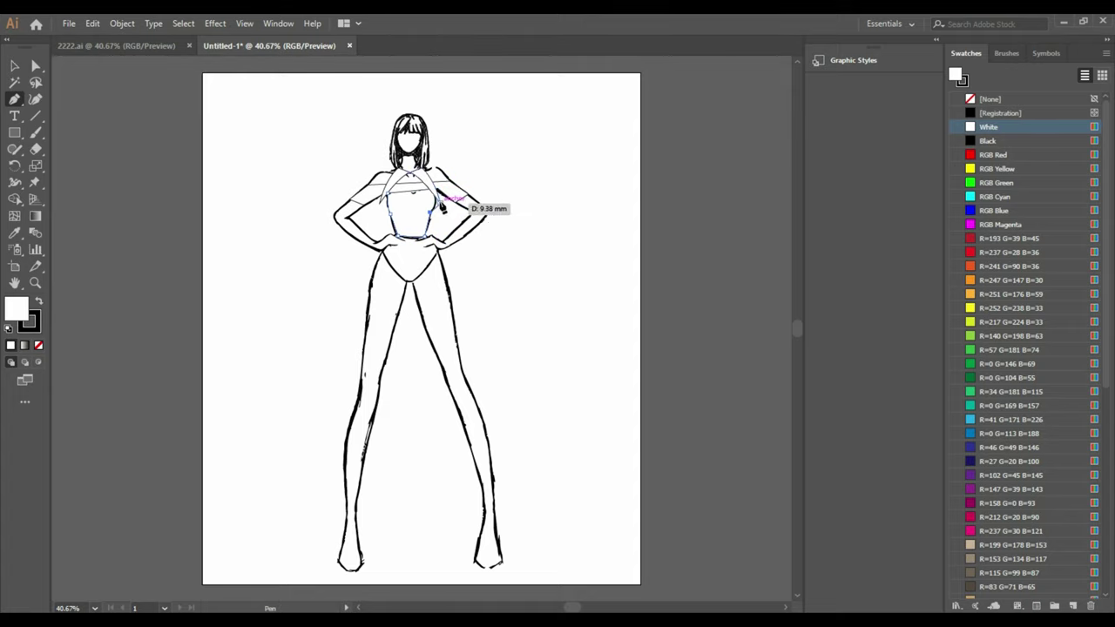
left_click(438, 196)
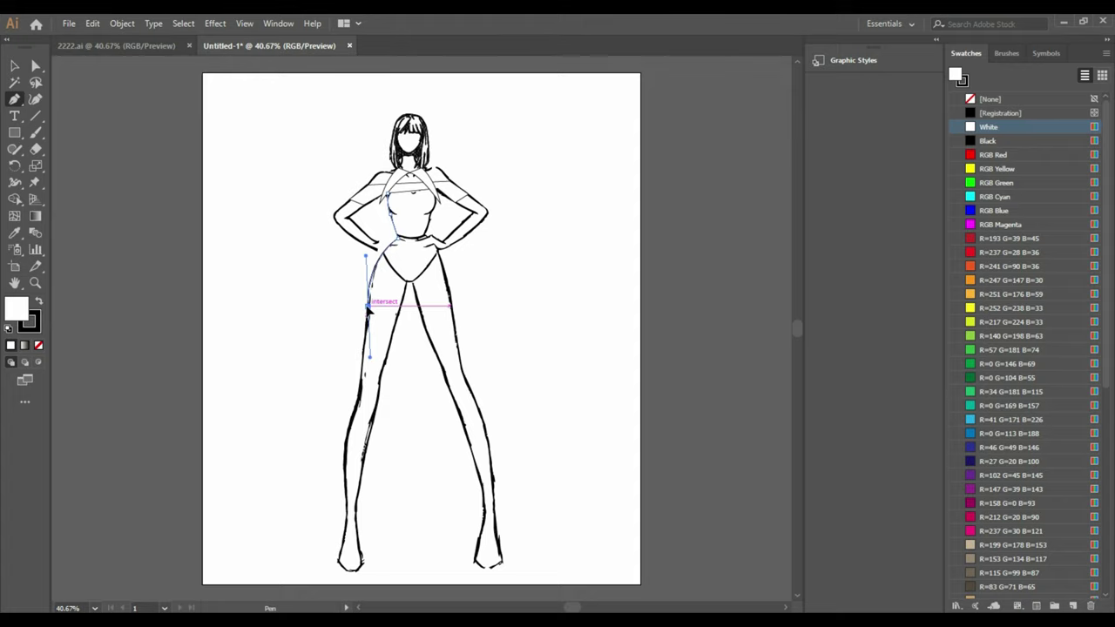
Outline the dress from the mid-thigh hem up to the bodice, plus a strap path on the upper bodice.
left_click(368, 306)
left_click(451, 307)
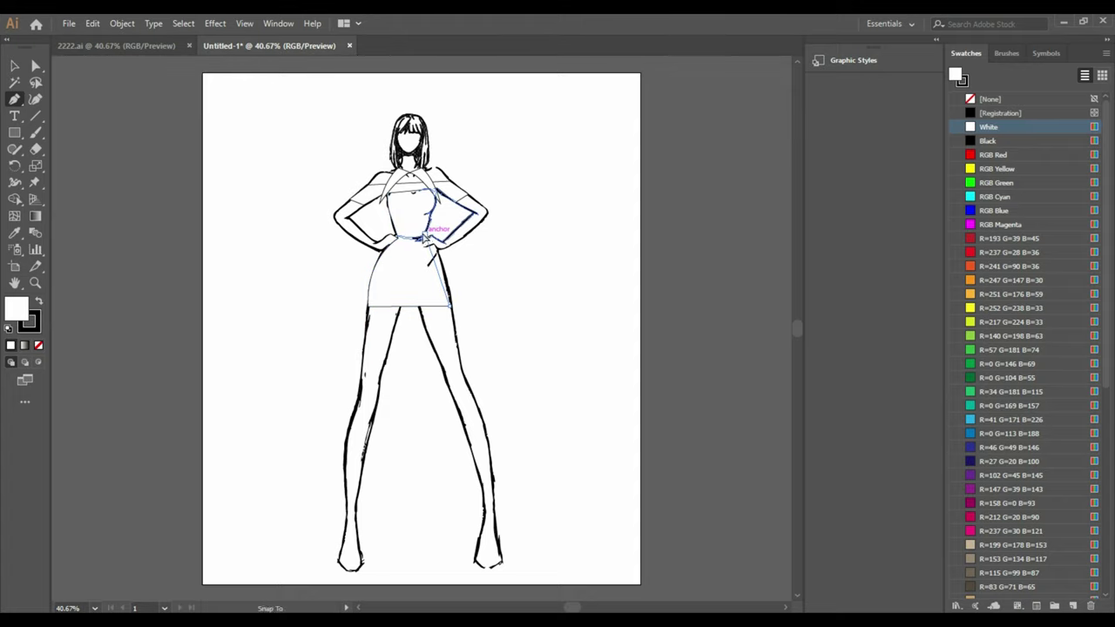
left_click_drag(455, 257, 444, 245)
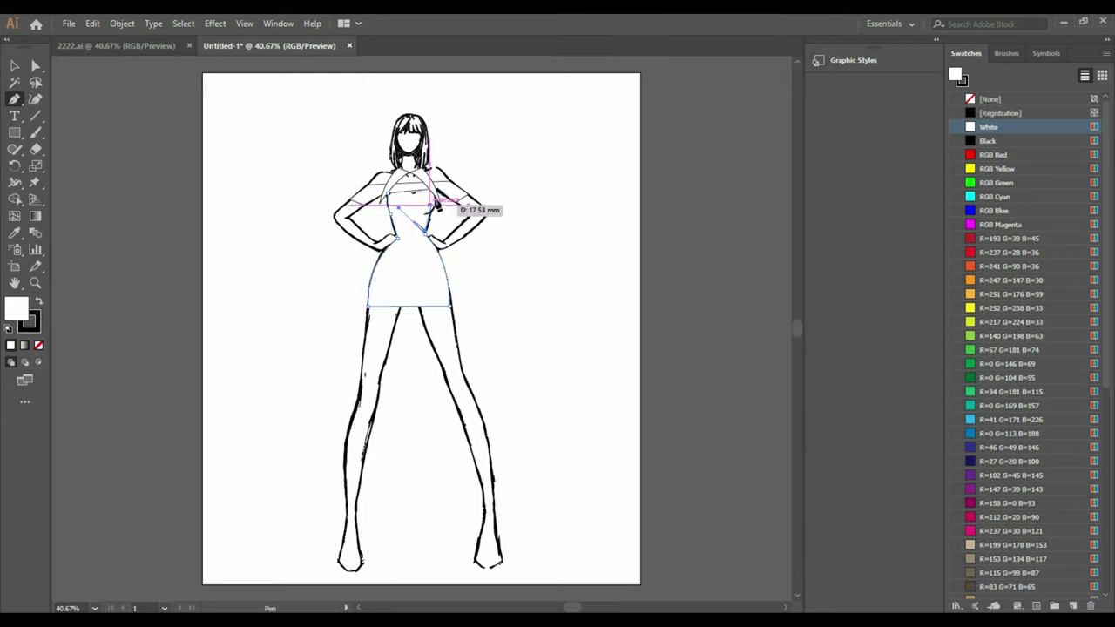
left_click(433, 211)
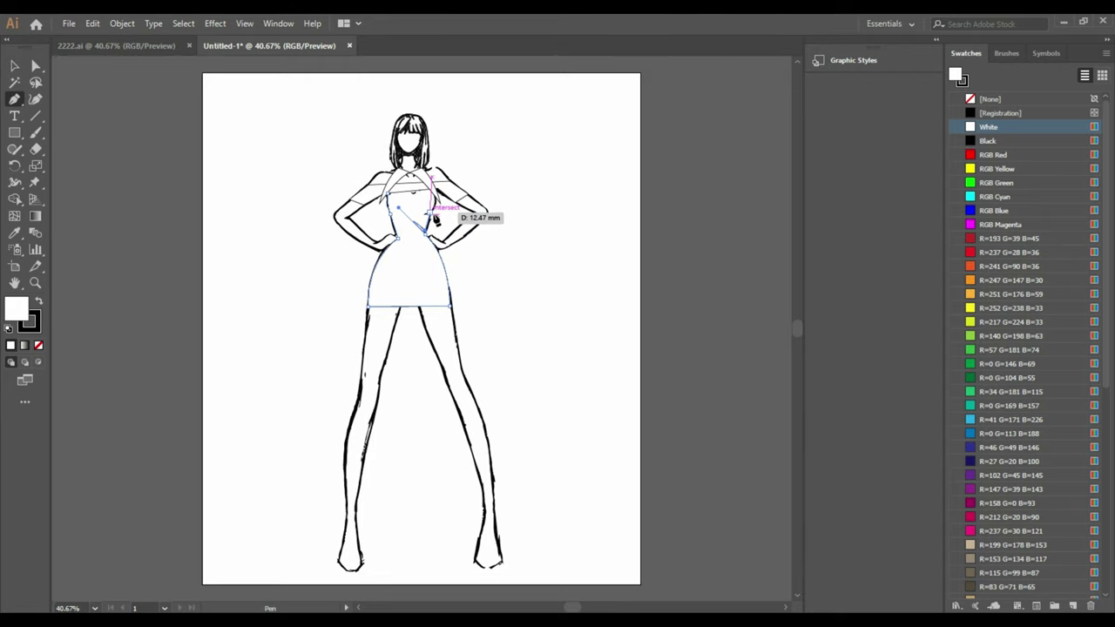
left_click(389, 193)
left_click(397, 237)
left_click(433, 188)
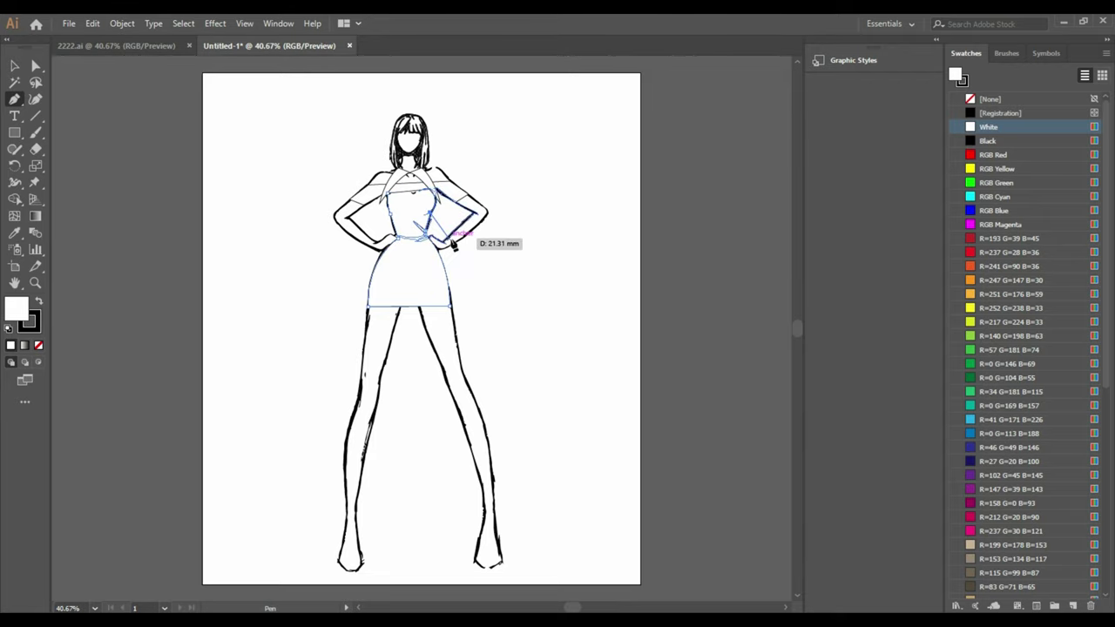
left_click_drag(440, 244, 451, 258)
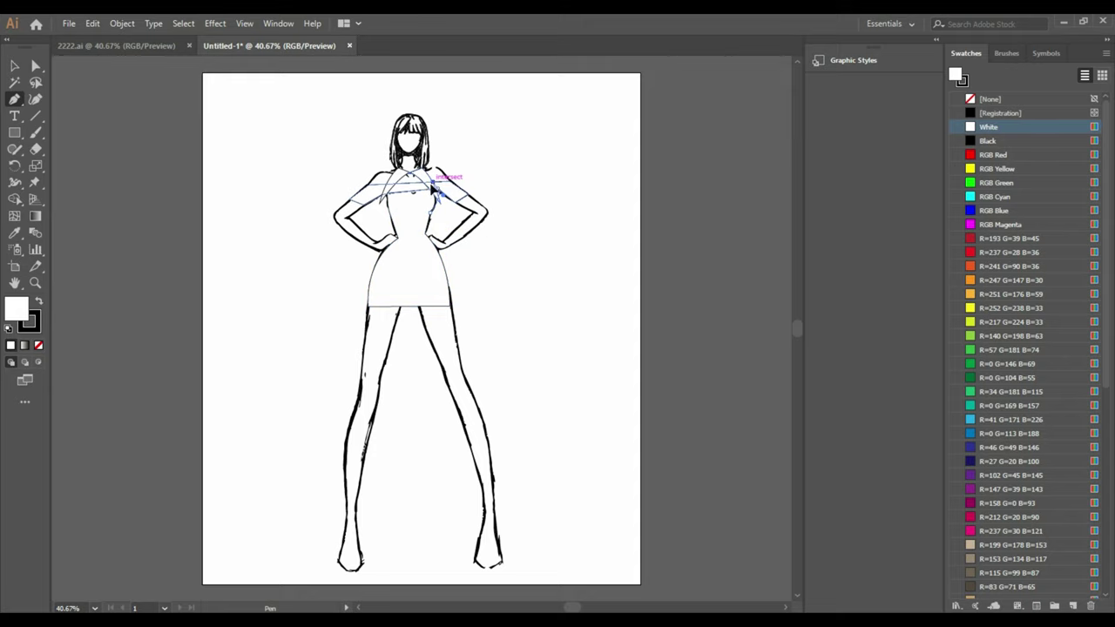
left_click(440, 183)
Fill the collar green and bring it in front of the dress.
left_click(14, 66)
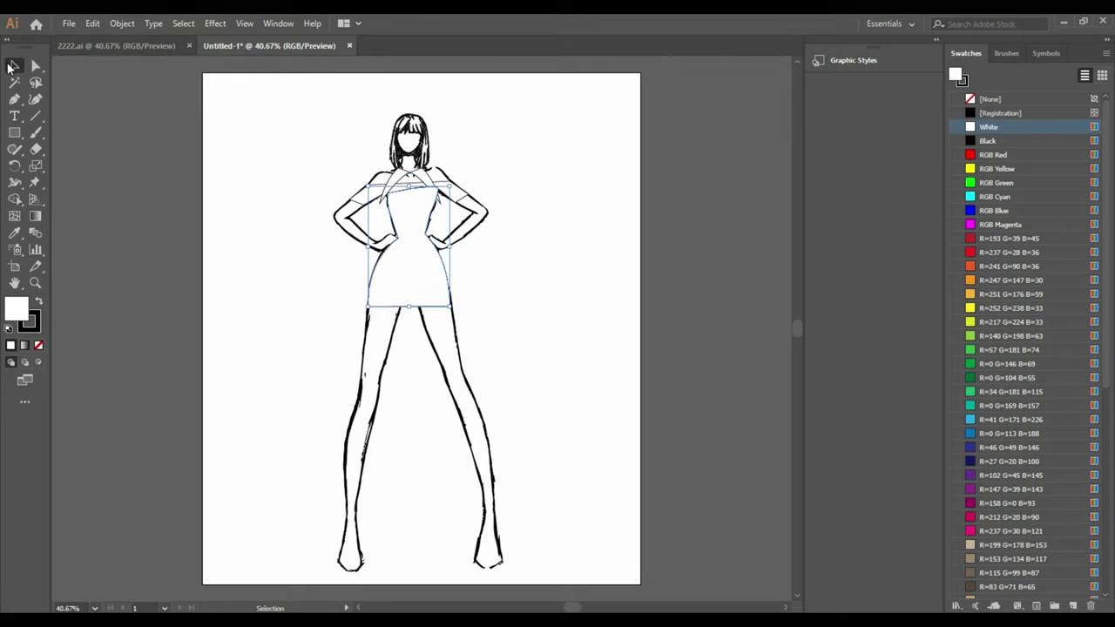
left_click(1009, 364)
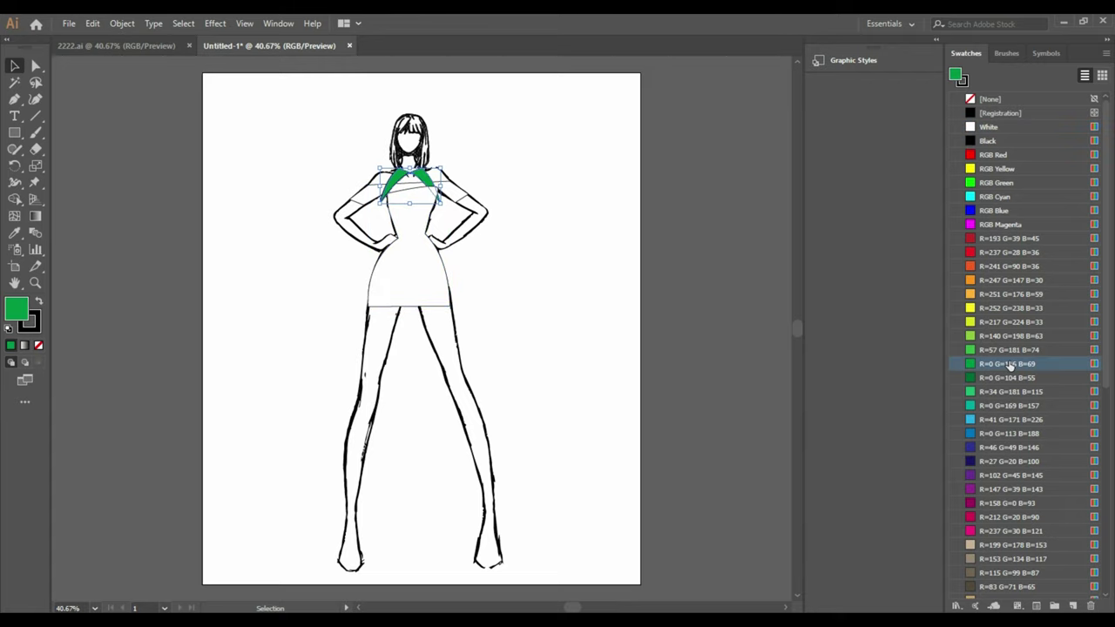
right_click(441, 176)
left_click(604, 326)
left_click(541, 287)
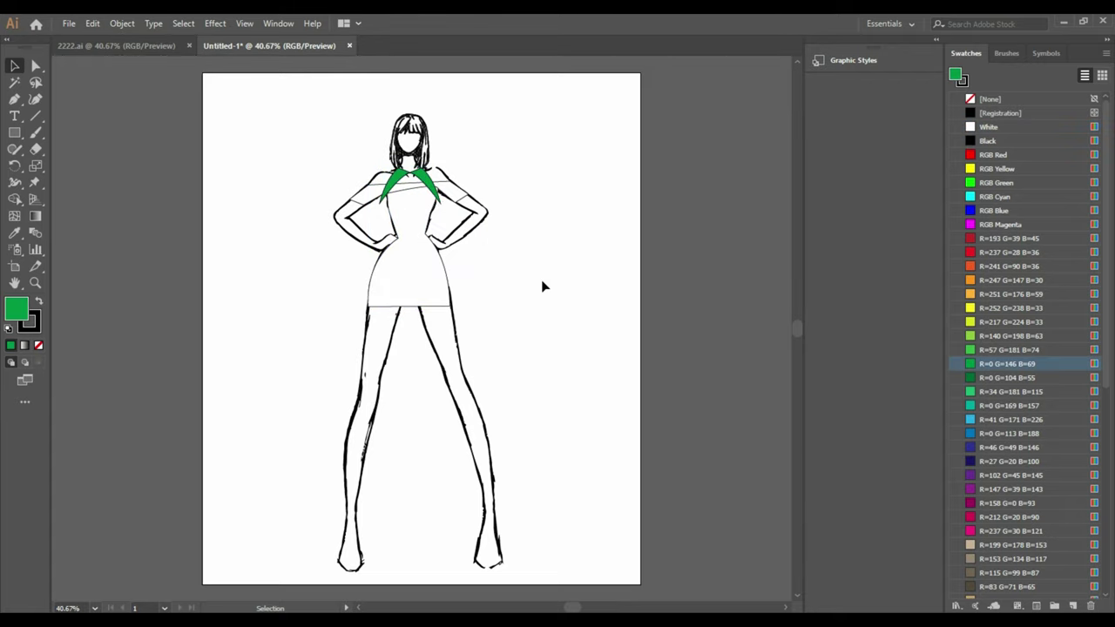
Fill the dress with the red swatch.
left_click(423, 213)
scroll(1057, 422, "down", 3)
scroll(1057, 422, "up", 2)
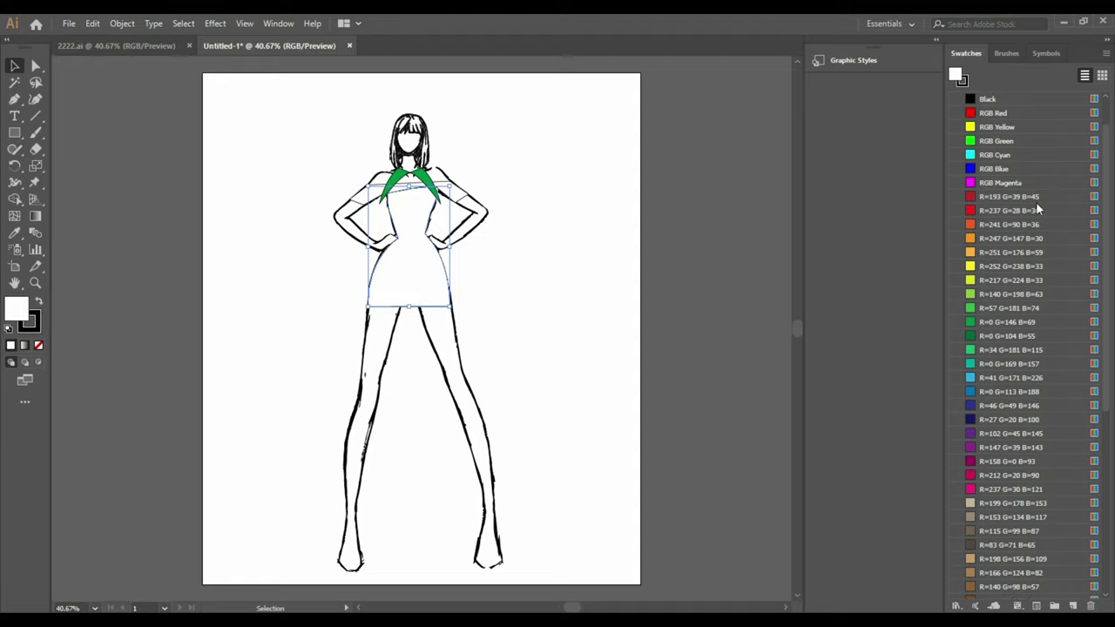
left_click(1012, 214)
left_click(620, 273)
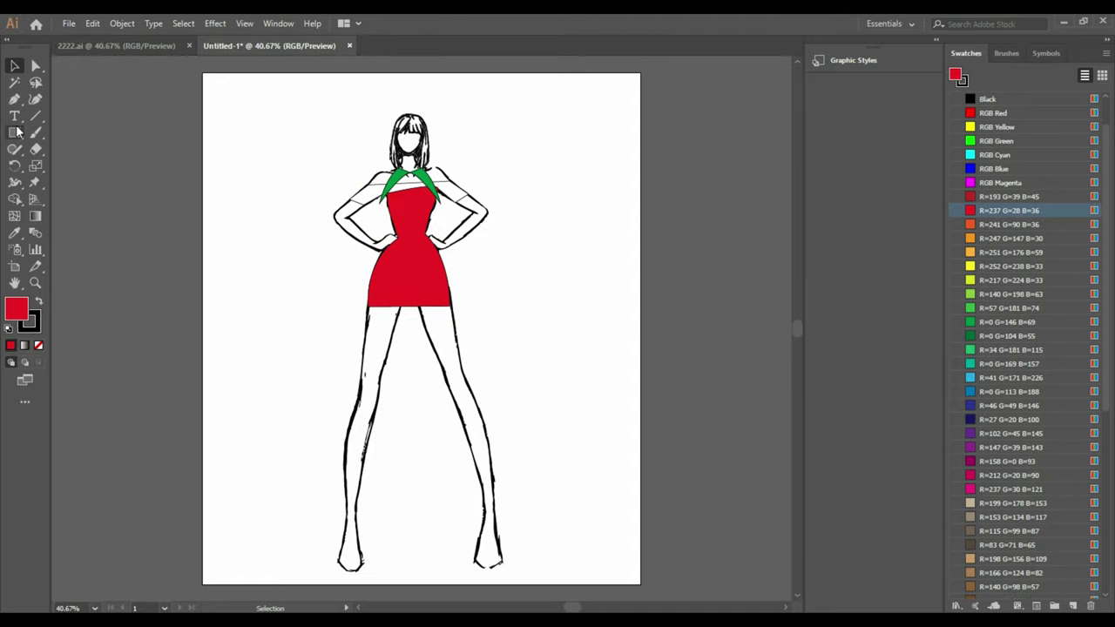
Draw a small red oval left of the figure and a tiny pen shape above it.
left_click_drag(15, 142, 83, 164)
left_click_drag(269, 330, 280, 352)
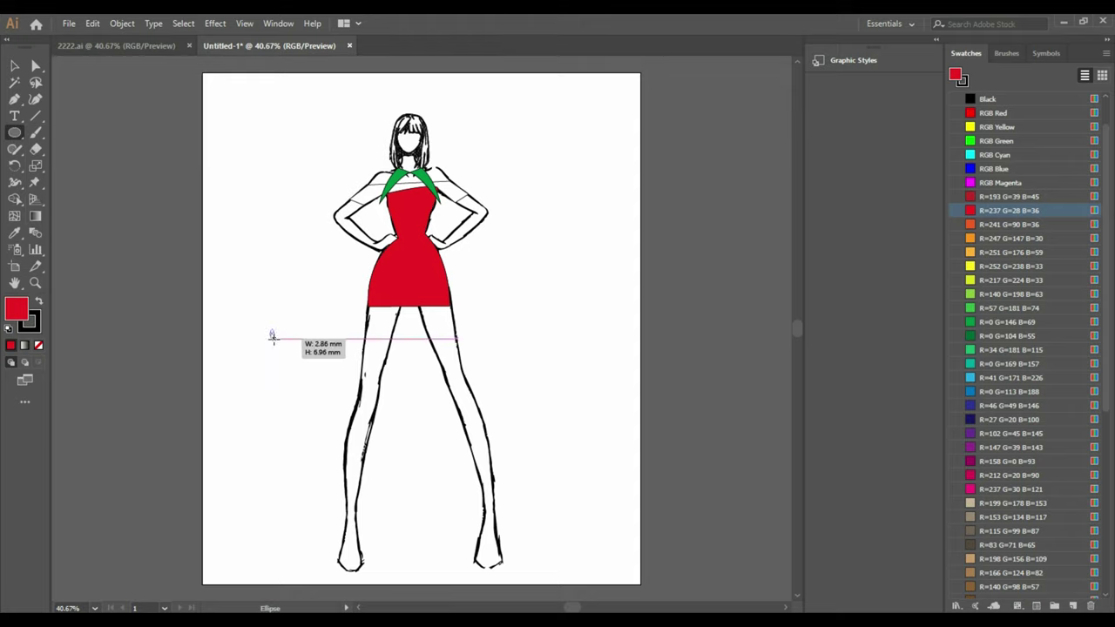
key("v")
left_click(296, 396)
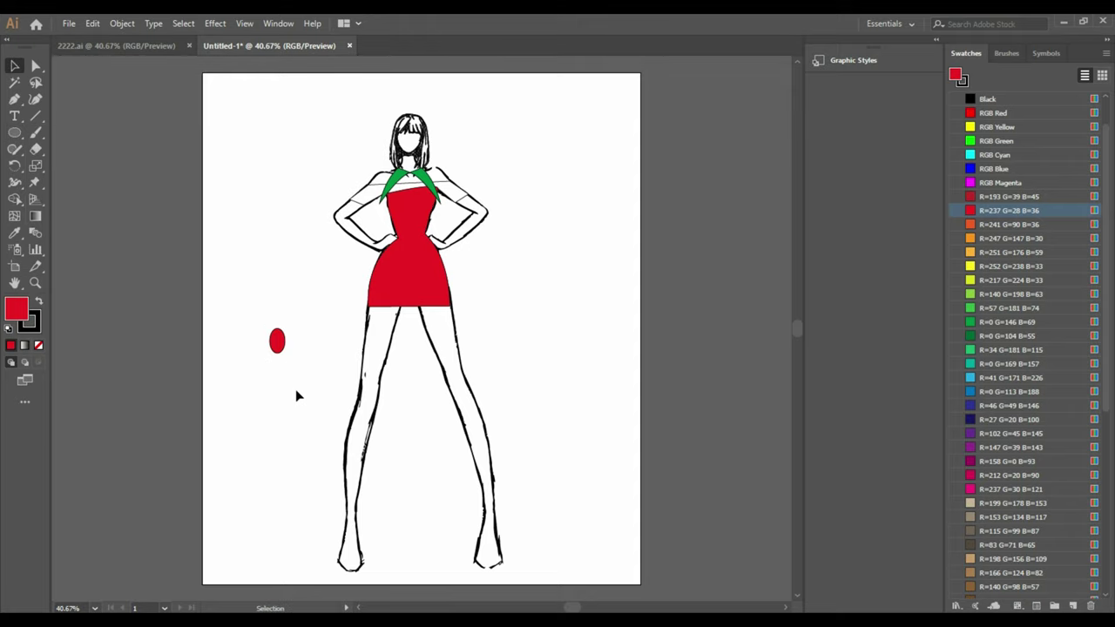
key("p")
mouse_move(250, 240)
left_mouse_down()
mouse_move(266, 255)
mouse_move(251, 245)
left_mouse_up()
Make the tiny shape a black seed, resize it, and place seeds on the upper dress.
key("v")
left_click(39, 302)
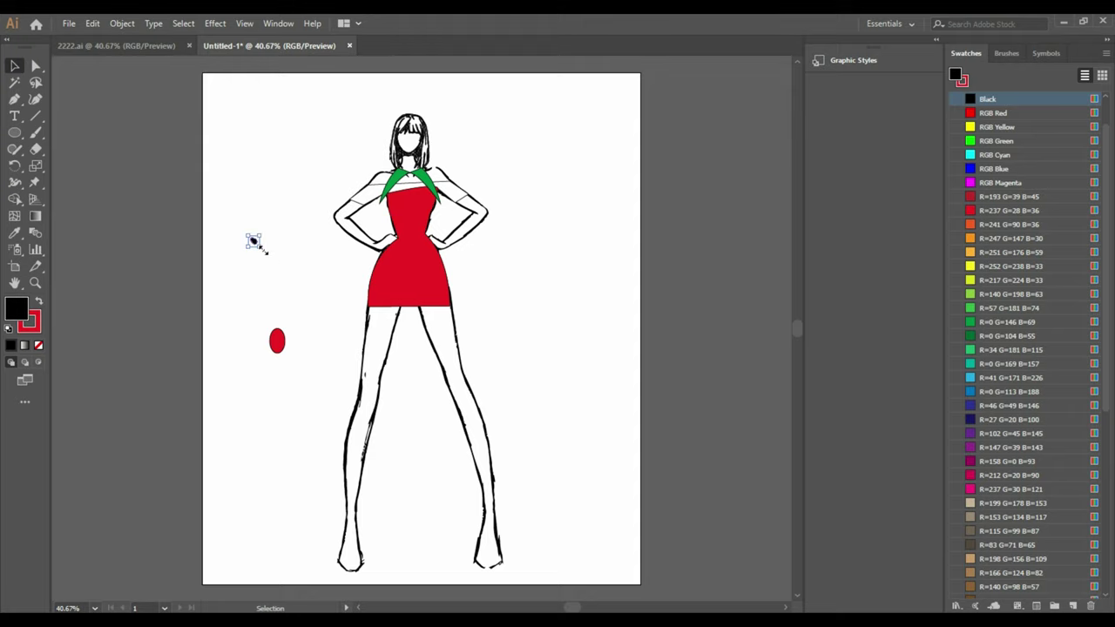
left_click_drag(265, 252, 442, 298)
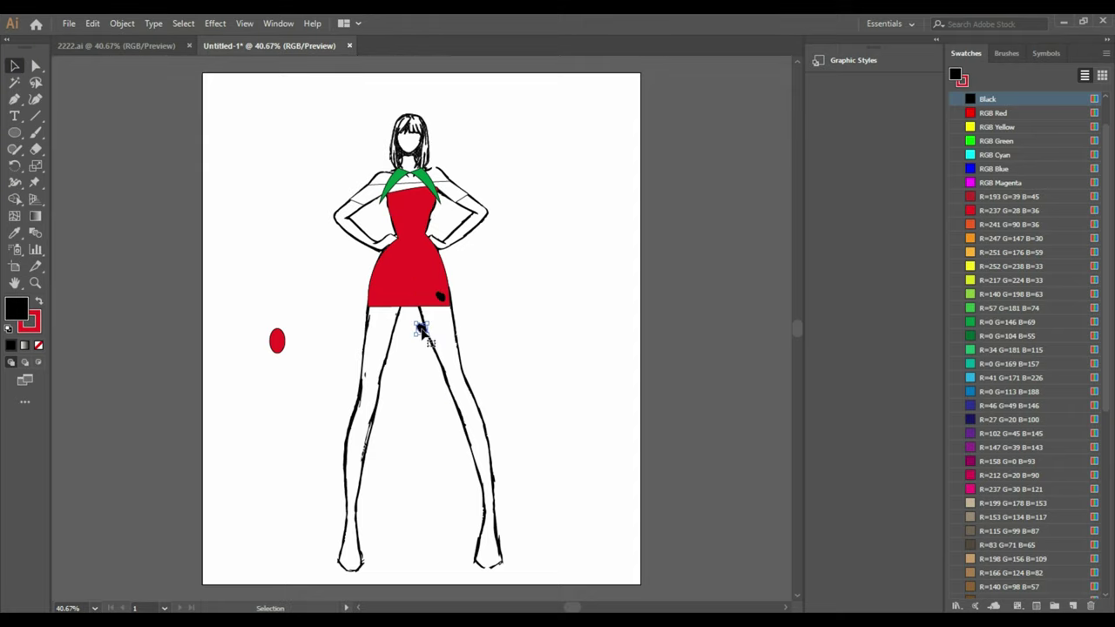
left_click_drag(422, 330, 421, 200)
left_click_drag(421, 329, 425, 253)
Add more seed copies across the dress and hem, mirroring one of them.
left_click_drag(422, 330, 515, 309)
right_click(516, 309)
mouse_move(560, 529)
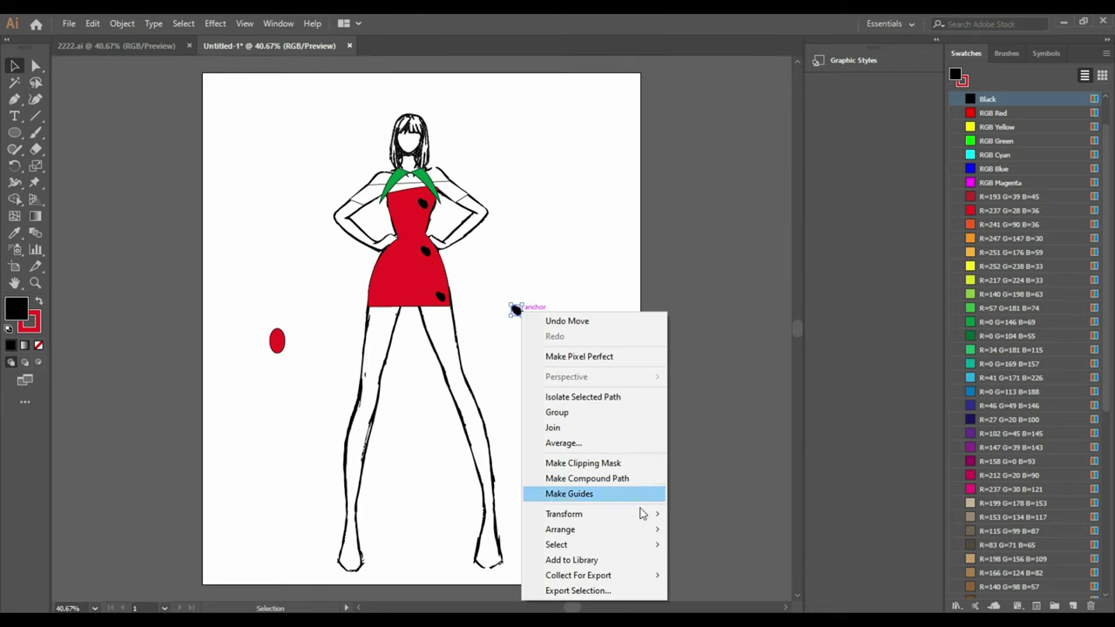
left_click(747, 445)
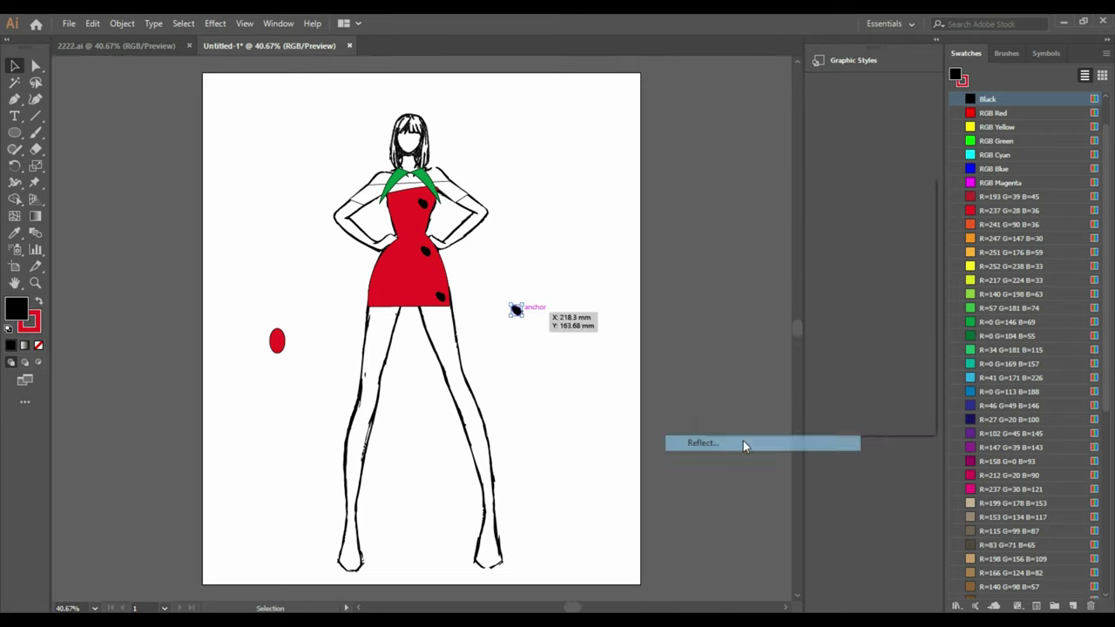
left_click(781, 398)
left_click_drag(515, 309, 401, 212)
left_click_drag(426, 345, 401, 251)
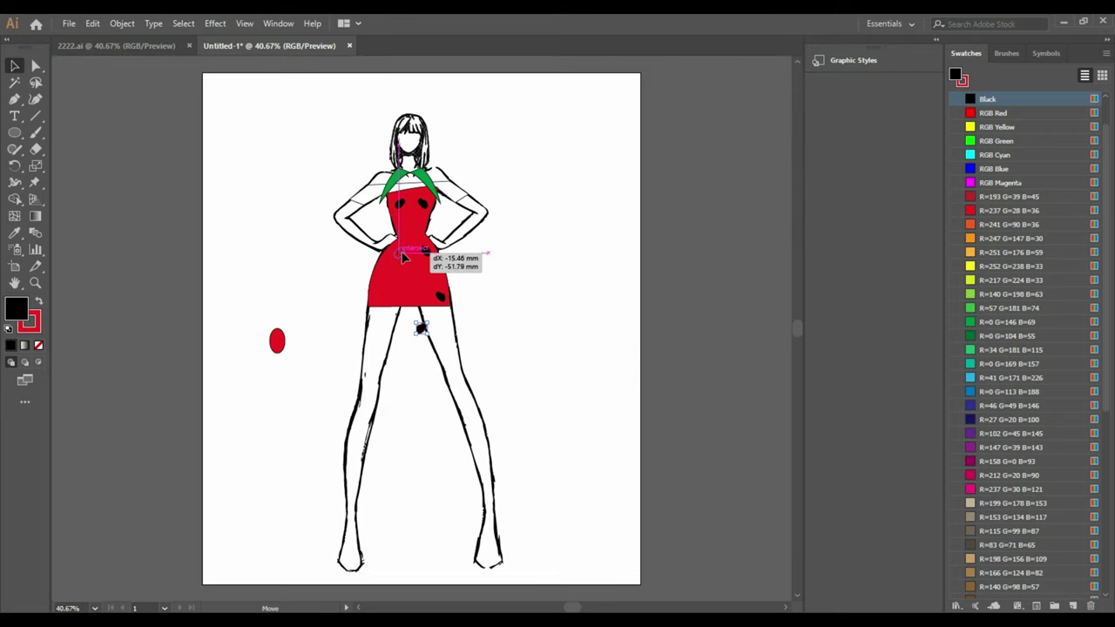
mouse_move(421, 325)
left_mouse_down()
mouse_move(384, 297)
mouse_move(438, 296)
left_mouse_up()
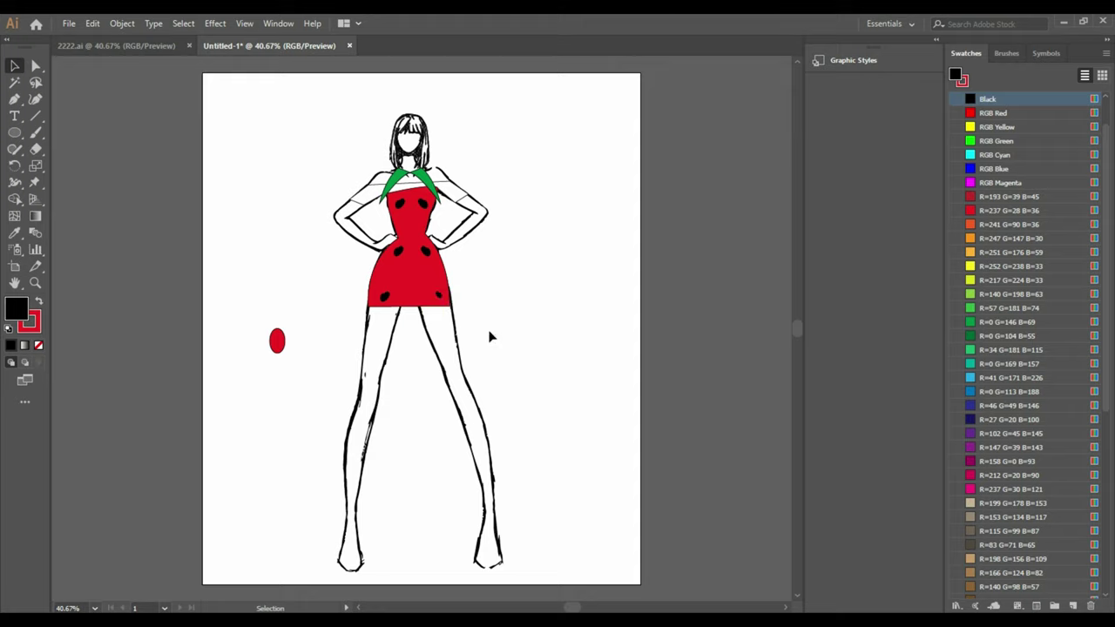
left_click(423, 252)
Alt-drag seed copies from the leg onto the upper and middle dress.
mouse_move(396, 254)
left_mouse_down()
mouse_move(385, 299)
mouse_move(440, 296)
mouse_move(419, 300)
mouse_move(424, 255)
mouse_move(412, 264)
mouse_move(425, 198)
left_mouse_up()
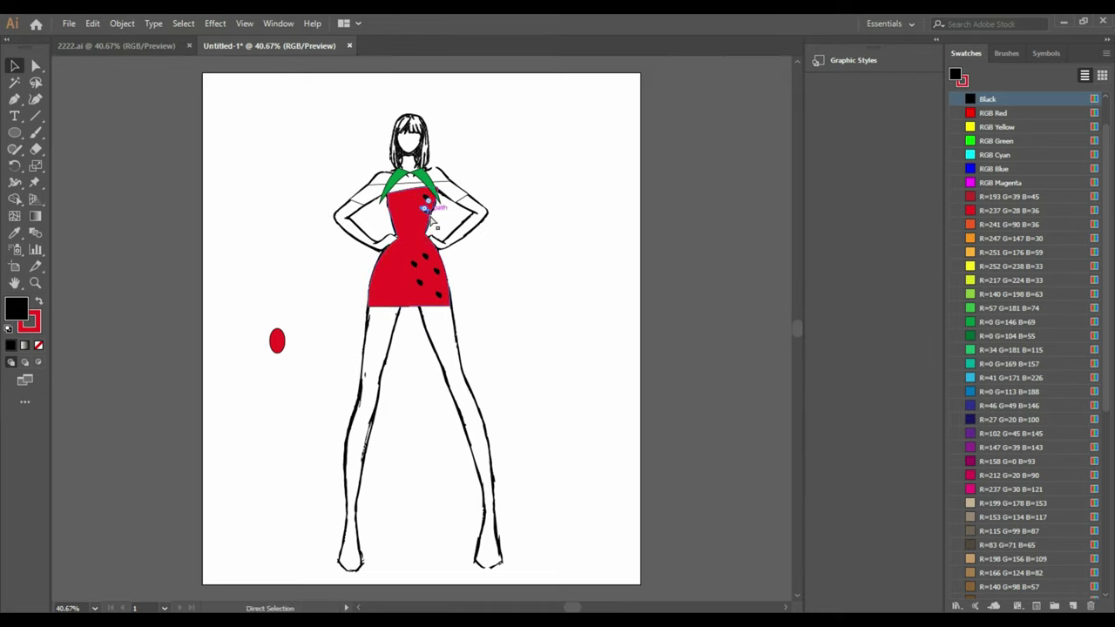
left_click_drag(424, 332, 425, 196)
mouse_move(422, 328)
left_mouse_down()
mouse_move(435, 318)
mouse_move(428, 240)
left_mouse_up()
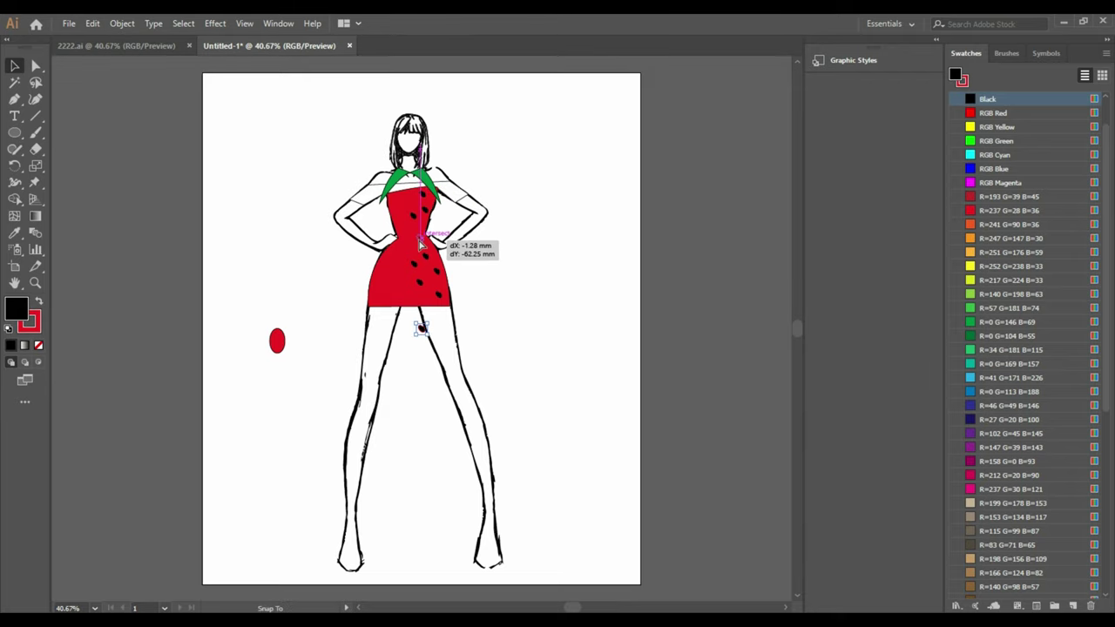
left_click_drag(426, 341, 410, 213)
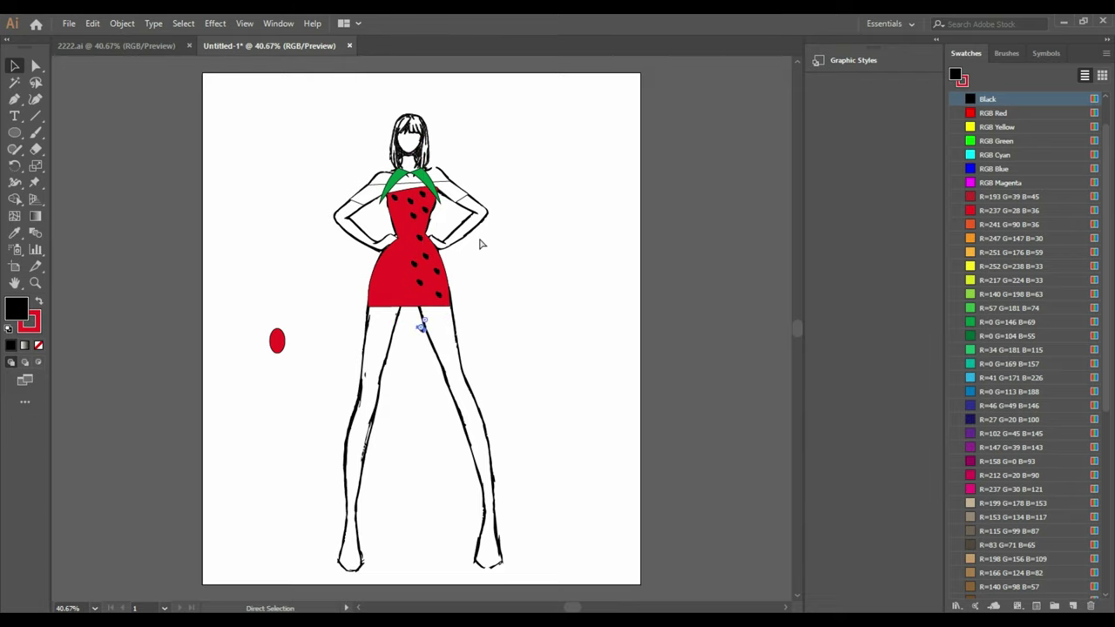
left_click_drag(420, 328, 399, 214)
left_click_drag(420, 327, 436, 229)
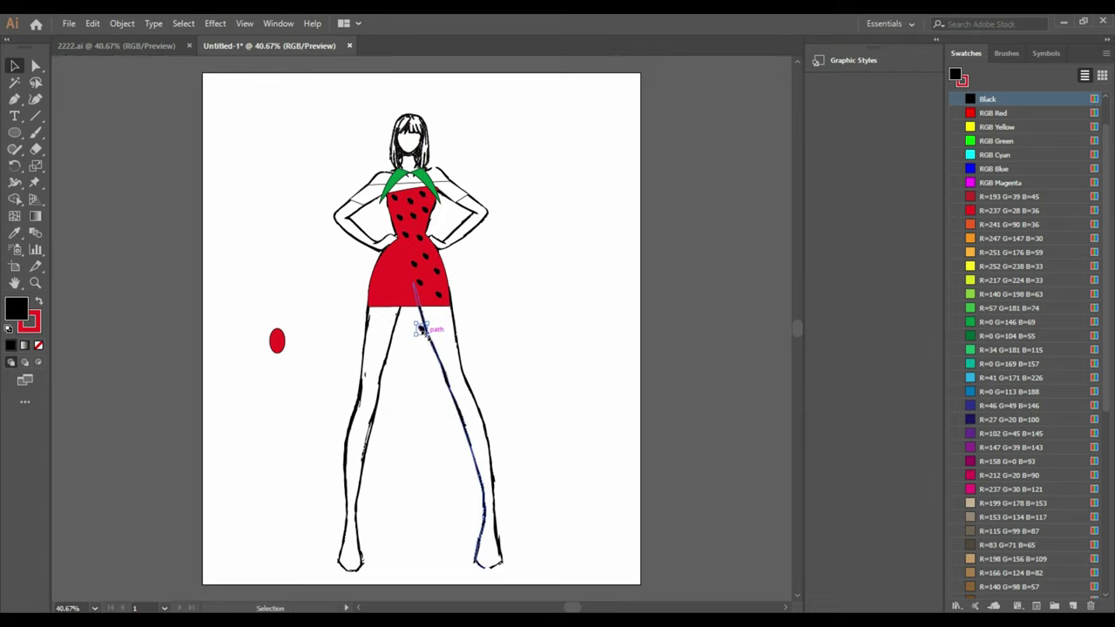
left_click_drag(422, 326, 411, 250)
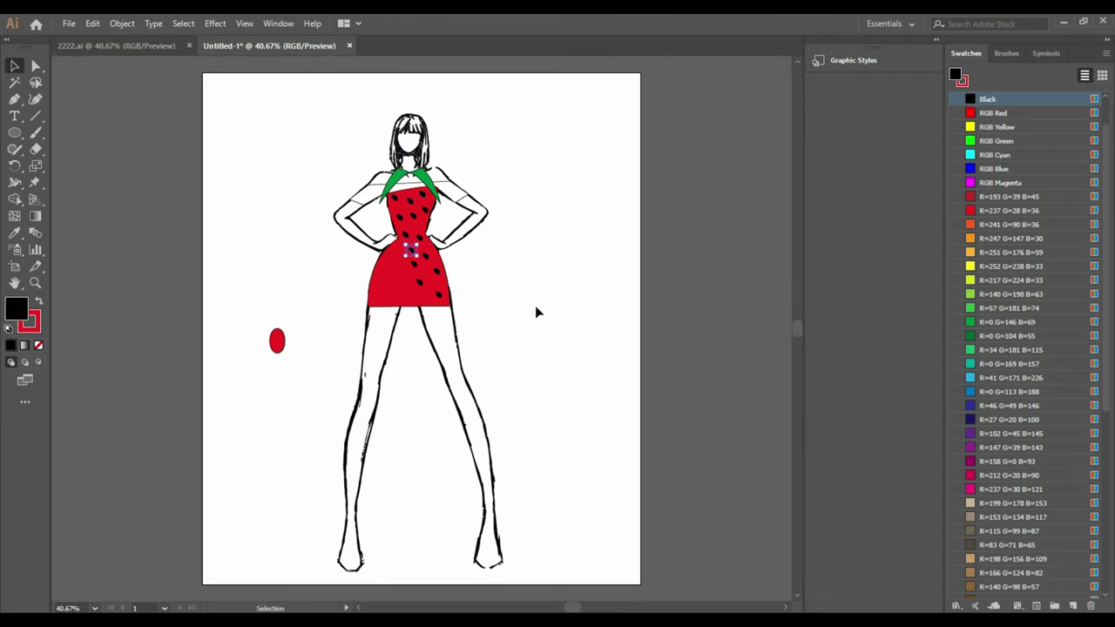
mouse_move(422, 333)
left_mouse_down()
mouse_move(396, 250)
mouse_move(580, 287)
mouse_move(414, 259)
left_mouse_up()
Mirror one seed and copy more seeds toward the lower dress and hem.
right_click(580, 287)
left_click(767, 544)
key("Return")
left_click_drag(420, 327, 396, 253)
left_click_drag(421, 331, 390, 277)
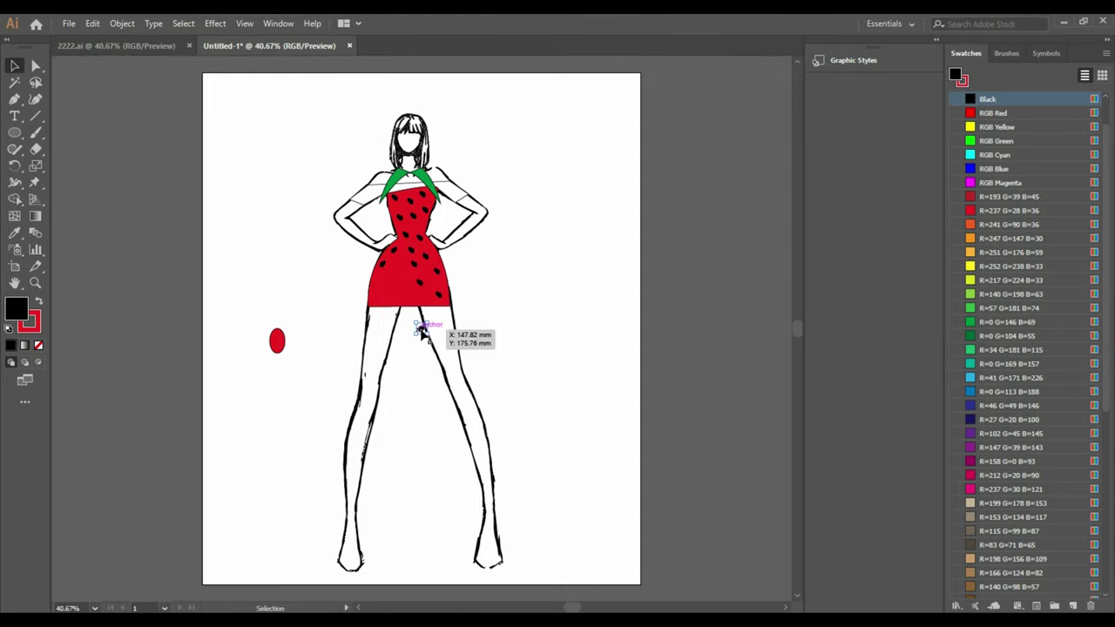
left_click_drag(422, 334, 375, 281)
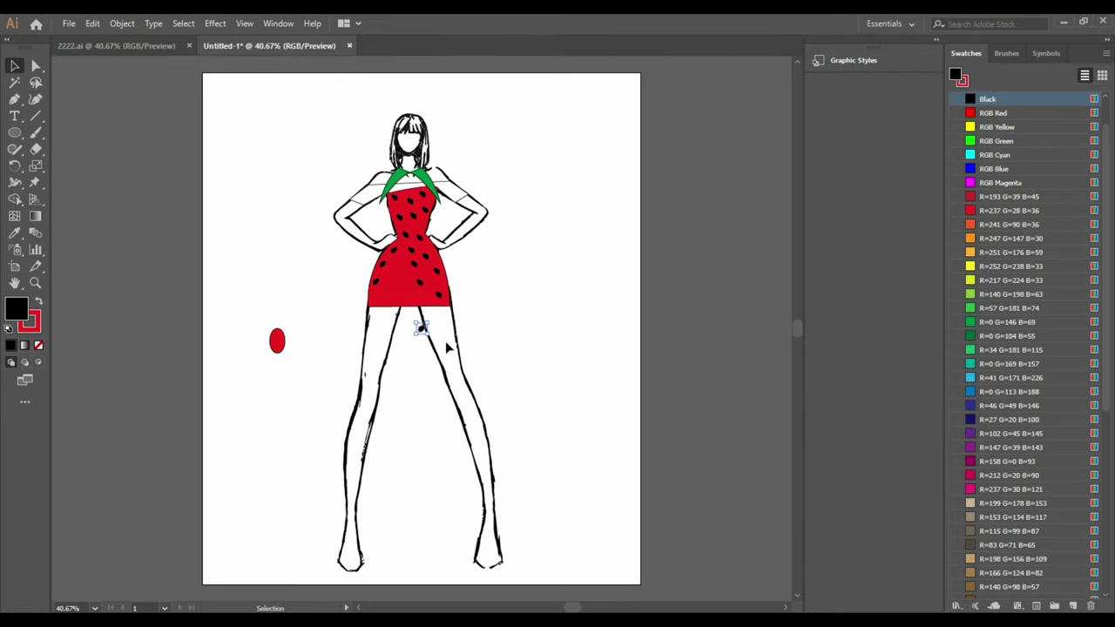
left_click_drag(422, 329, 375, 300)
mouse_move(422, 333)
left_mouse_down()
mouse_move(412, 263)
mouse_move(424, 322)
mouse_move(393, 277)
left_mouse_up()
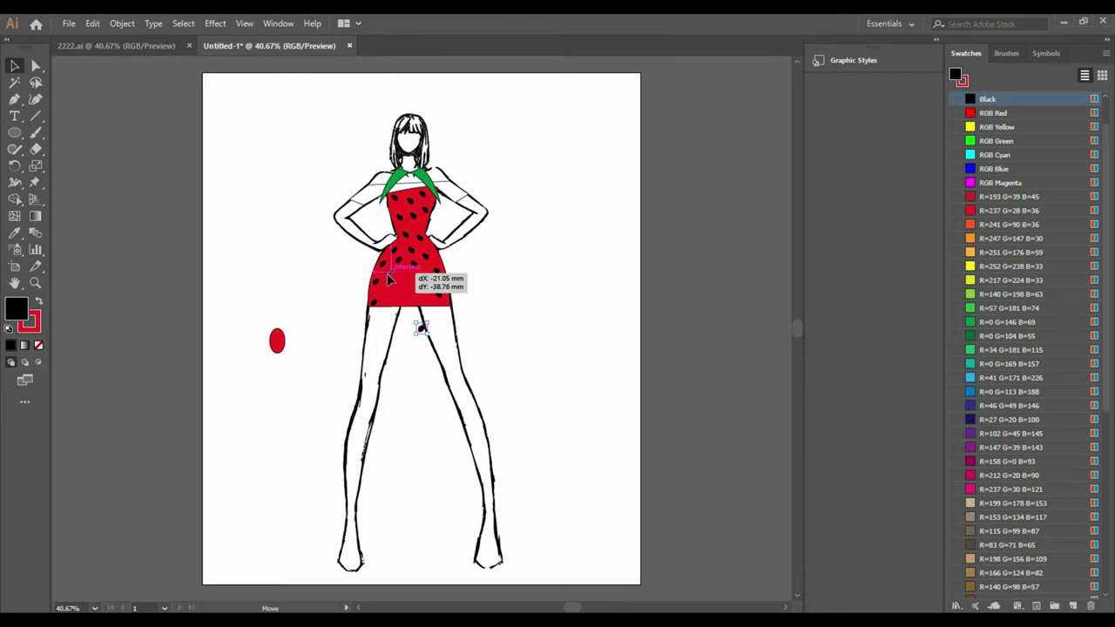
Undo and retry several misplaced seed placements on the lower dress.
key("ctrl+z")
left_click_drag(423, 324, 384, 293)
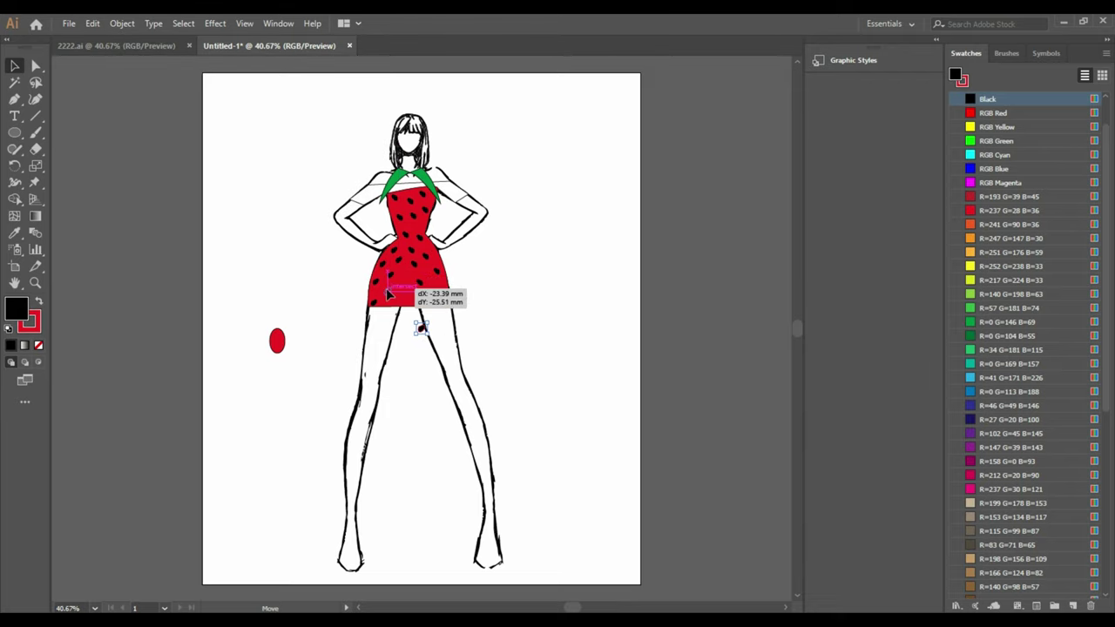
key("ctrl+z")
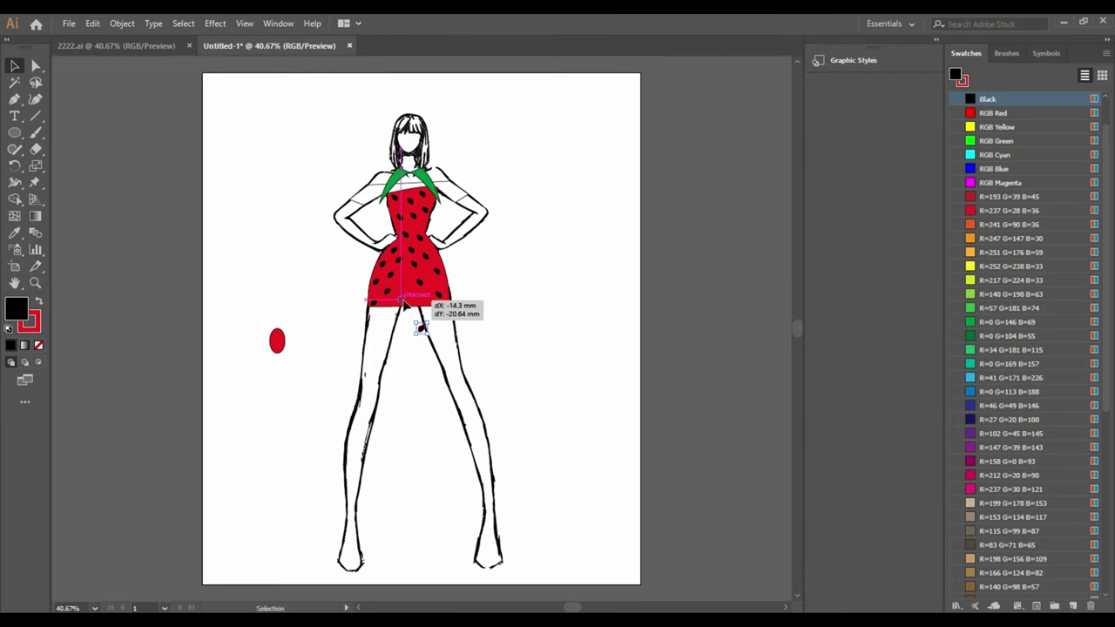
left_click_drag(422, 332, 402, 279)
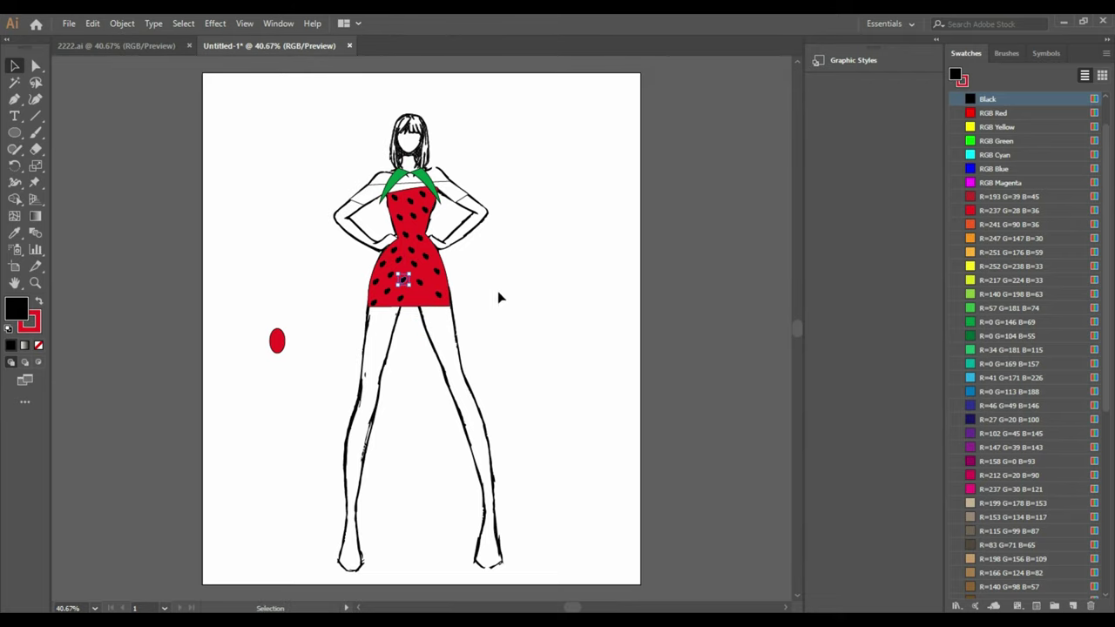
key("ctrl+z")
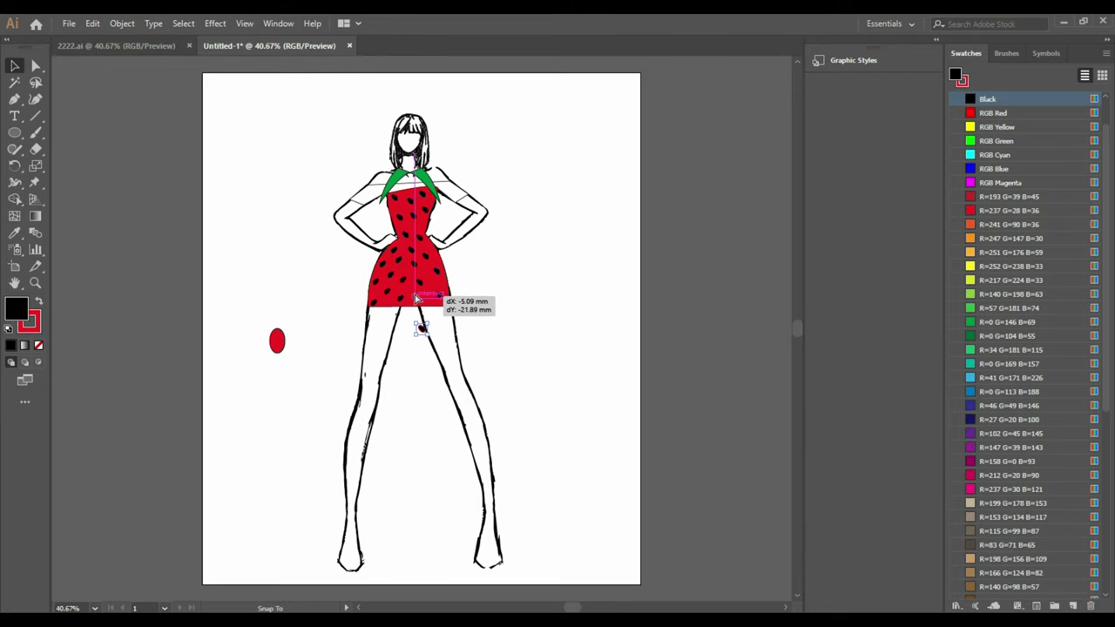
mouse_move(462, 348)
left_mouse_down()
mouse_move(427, 305)
mouse_move(459, 274)
left_mouse_up()
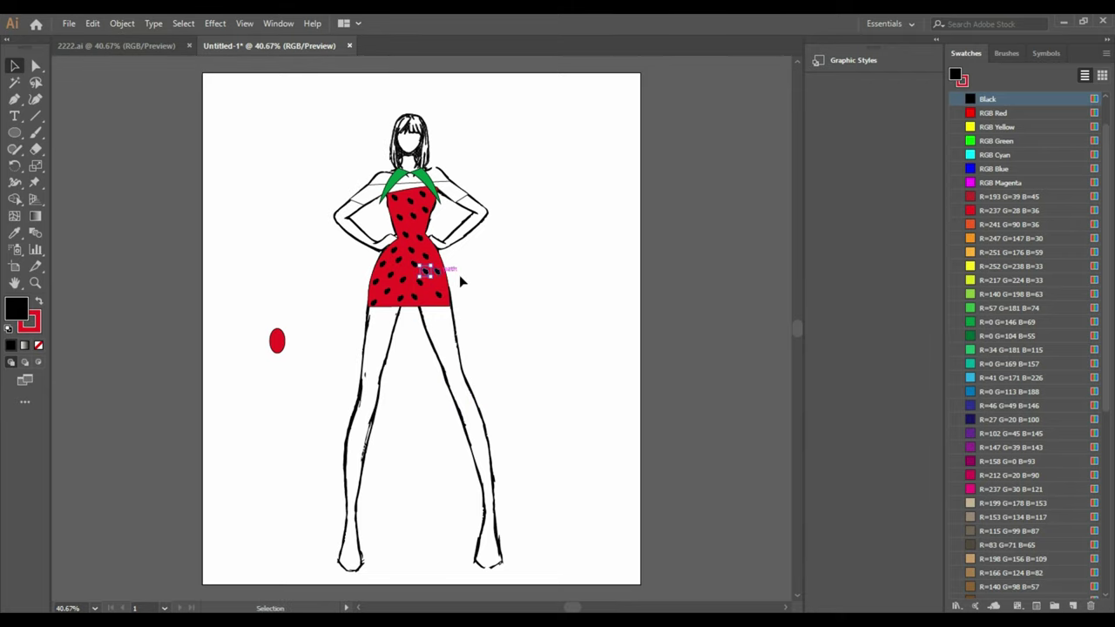
key("ctrl+z")
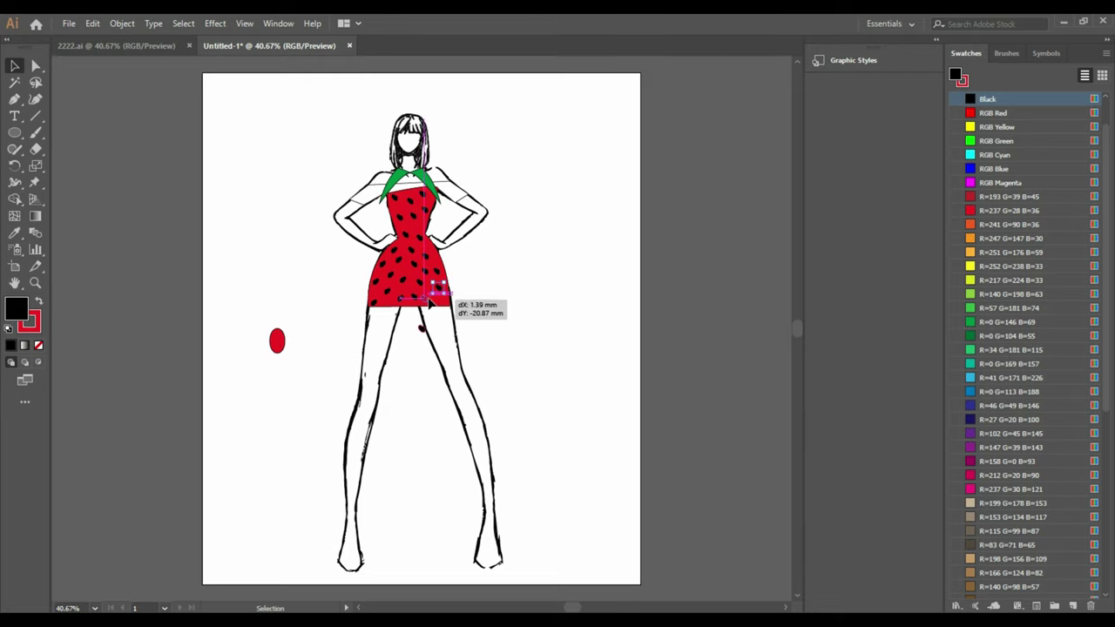
Place the remaining seeds on the right side of the dress and the bodice.
left_click_drag(421, 328, 430, 298)
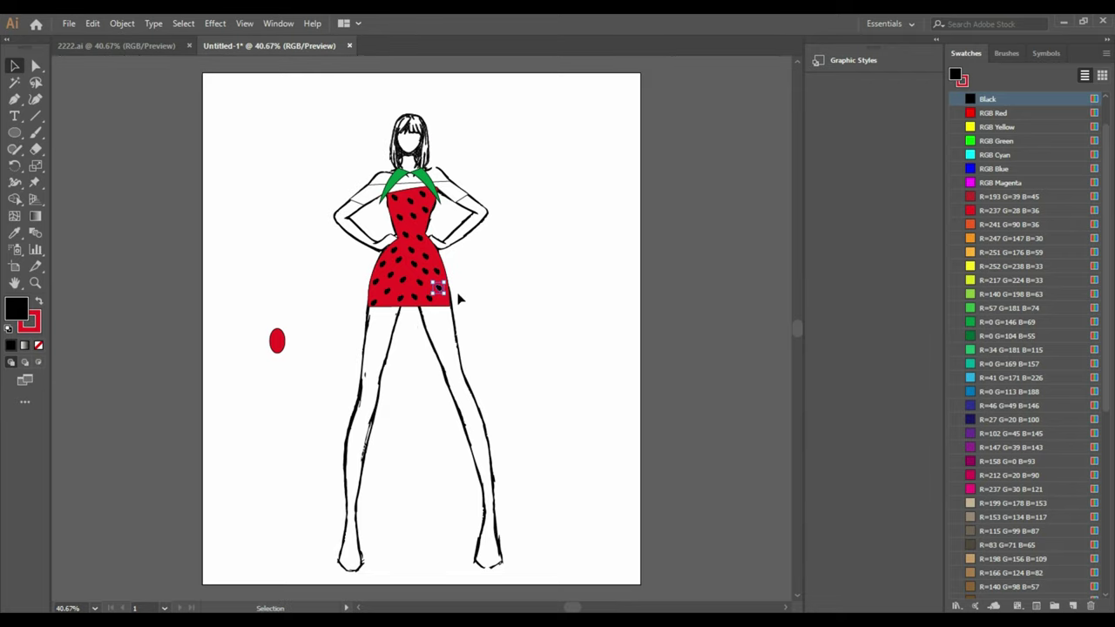
left_click_drag(447, 295, 452, 274)
left_click_drag(422, 331, 430, 261)
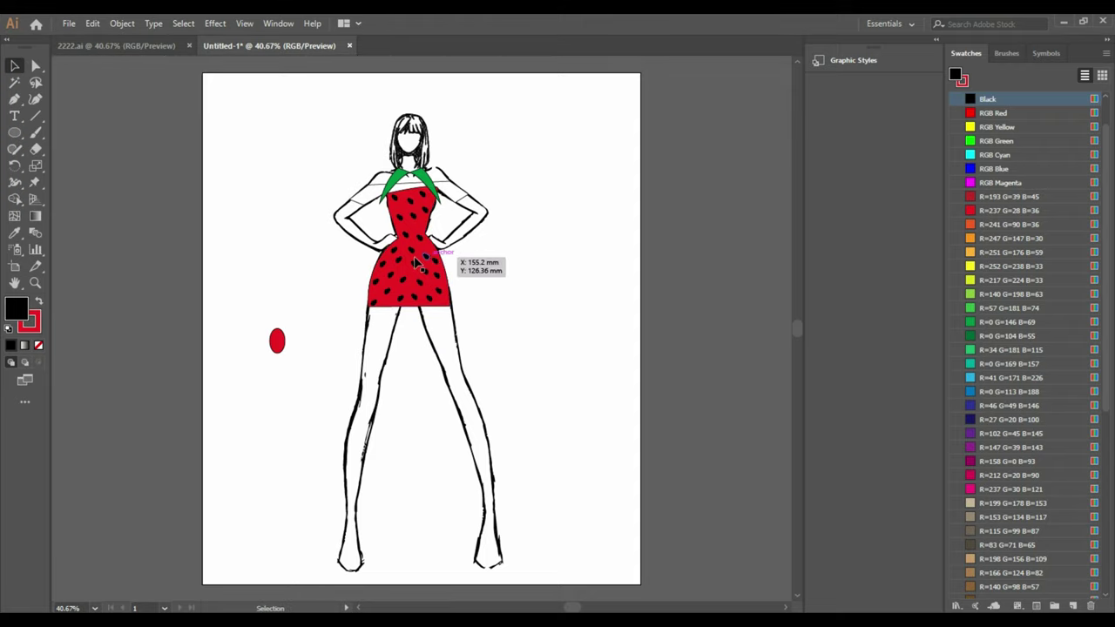
left_click_drag(427, 260, 414, 202)
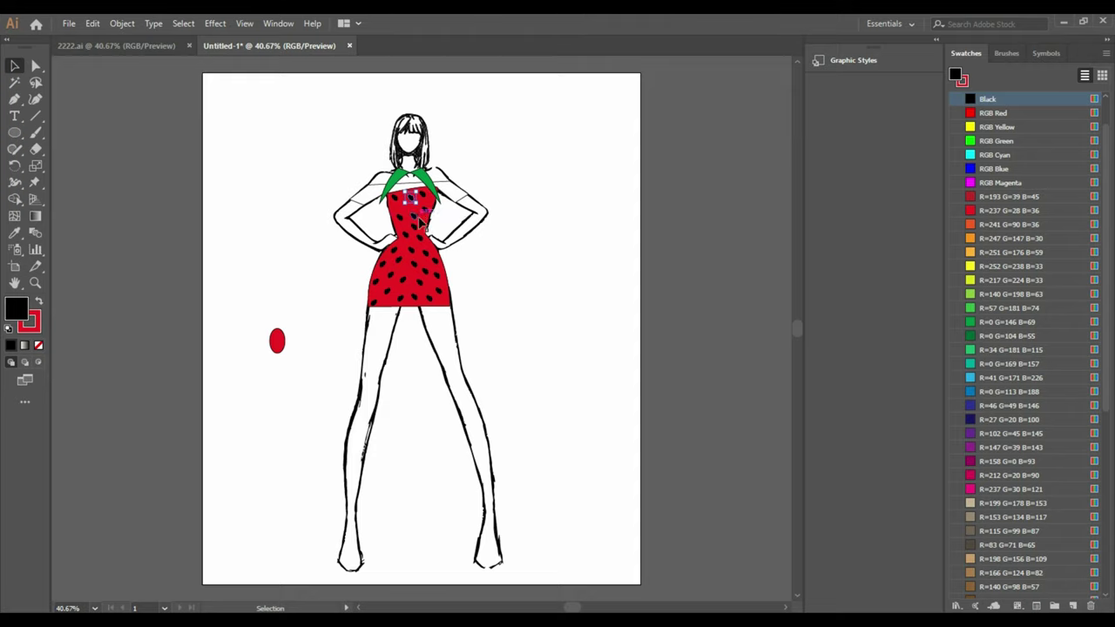
mouse_move(413, 201)
left_mouse_down()
mouse_move(418, 233)
mouse_move(429, 195)
mouse_move(423, 251)
mouse_move(443, 236)
left_mouse_up()
left_click_drag(422, 333, 409, 242)
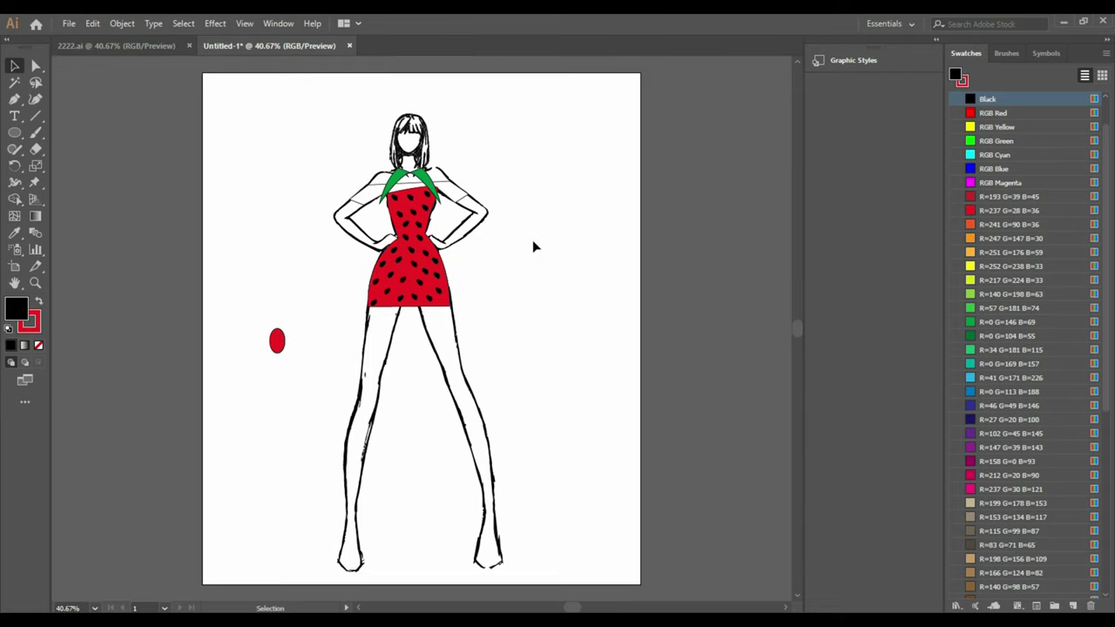
Give the collar a green R=0 G=146 B=69 stroke, then pick up the dress's red fill.
left_click(429, 186)
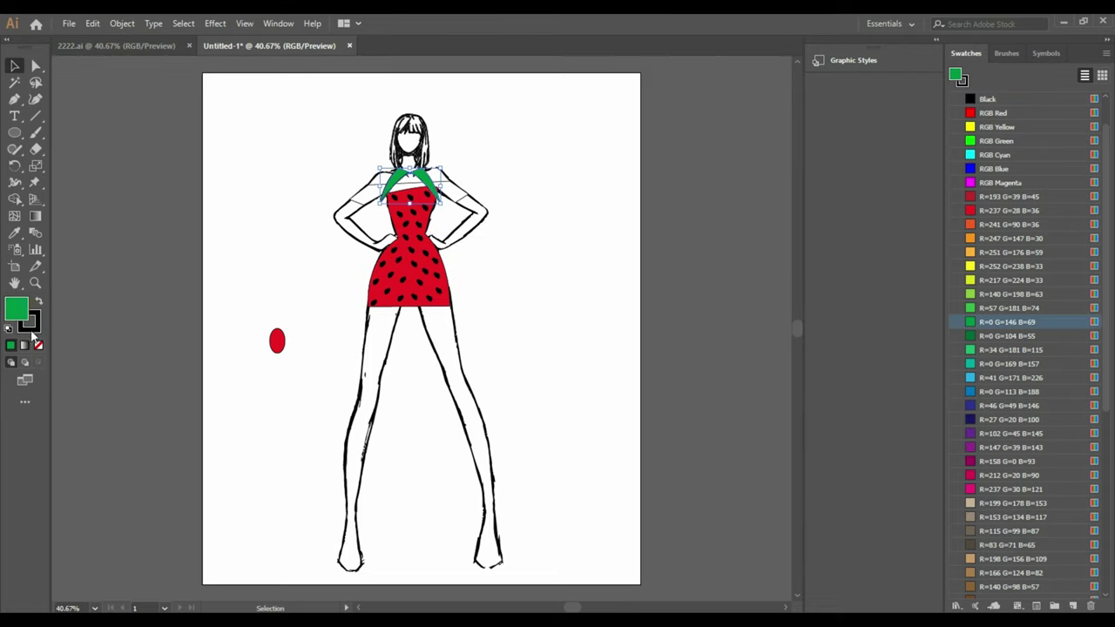
left_click(32, 324)
left_click(982, 324)
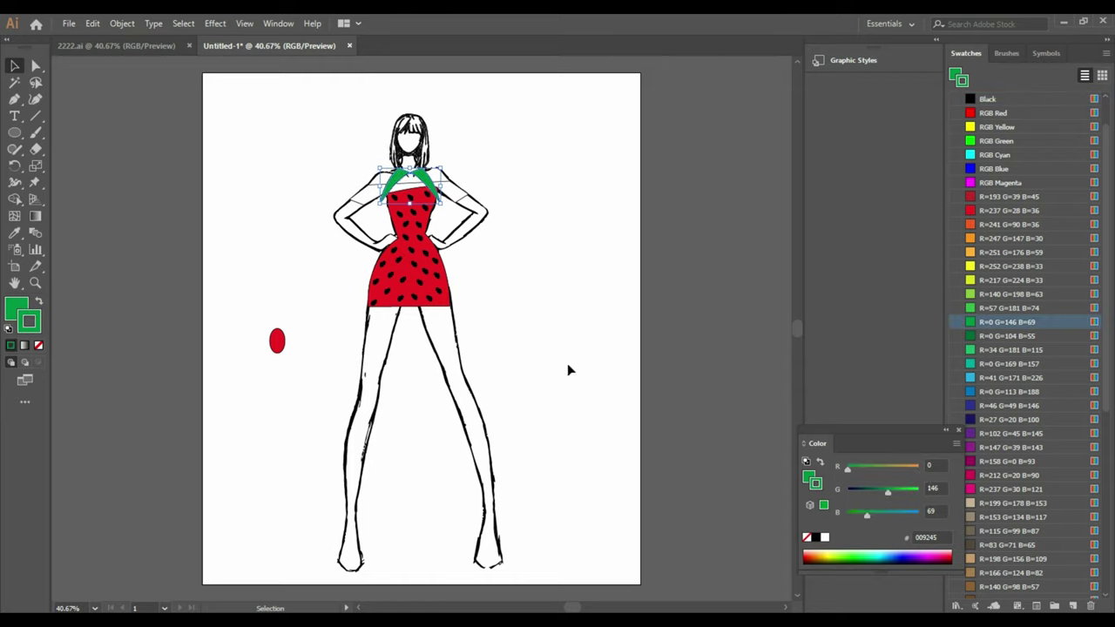
left_click(958, 430)
left_click(462, 202)
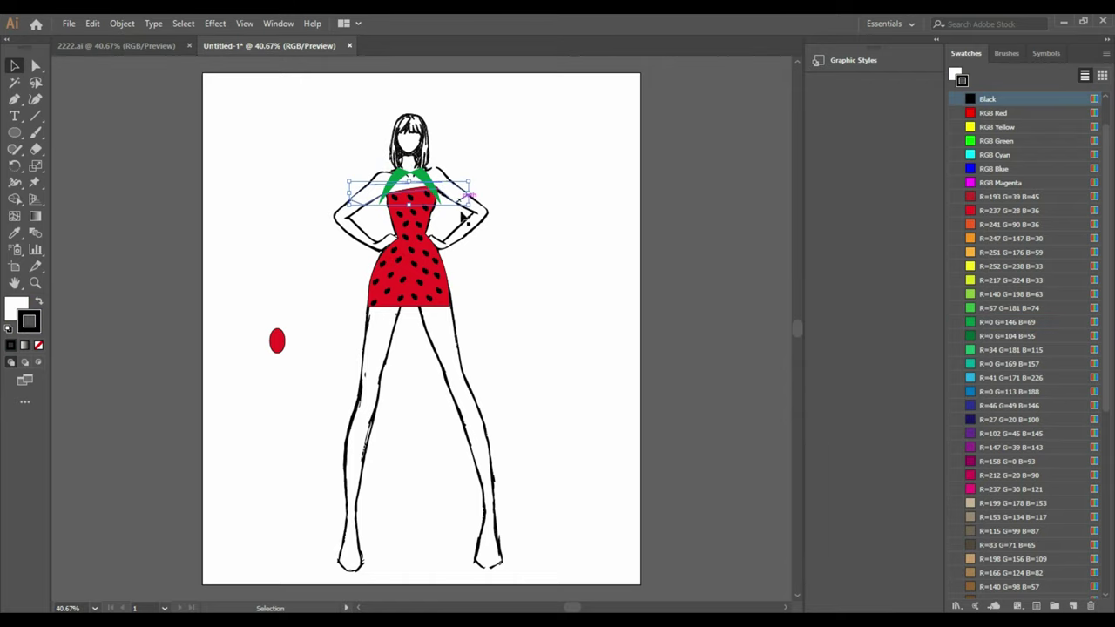
left_click(446, 323)
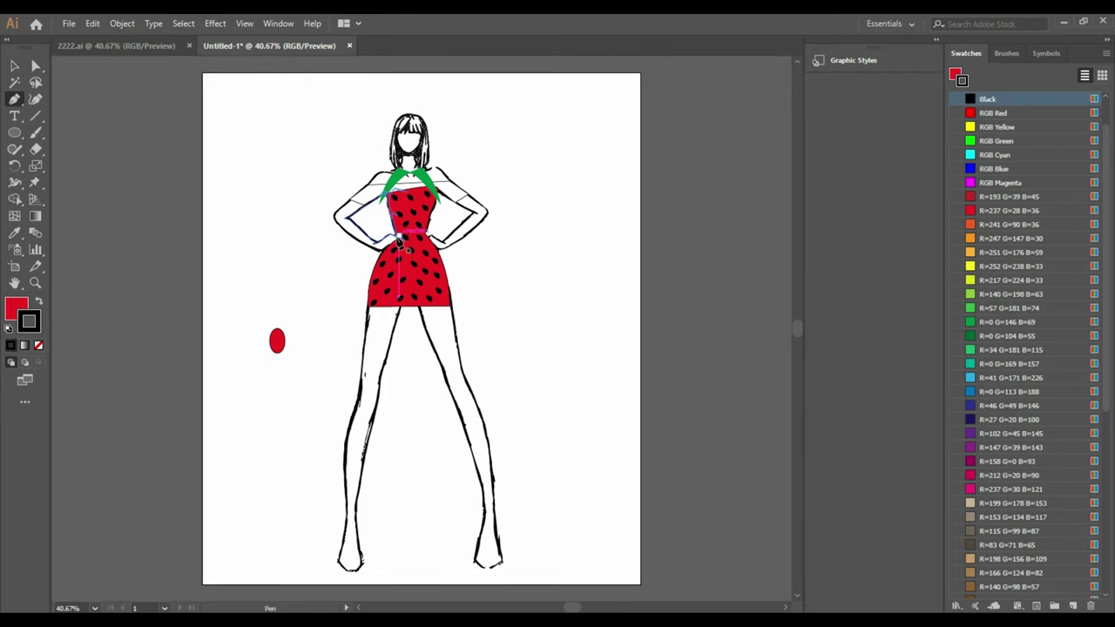
Draw a red curved skirt flap from the waist and send it behind the dress.
left_click_drag(322, 313, 290, 366)
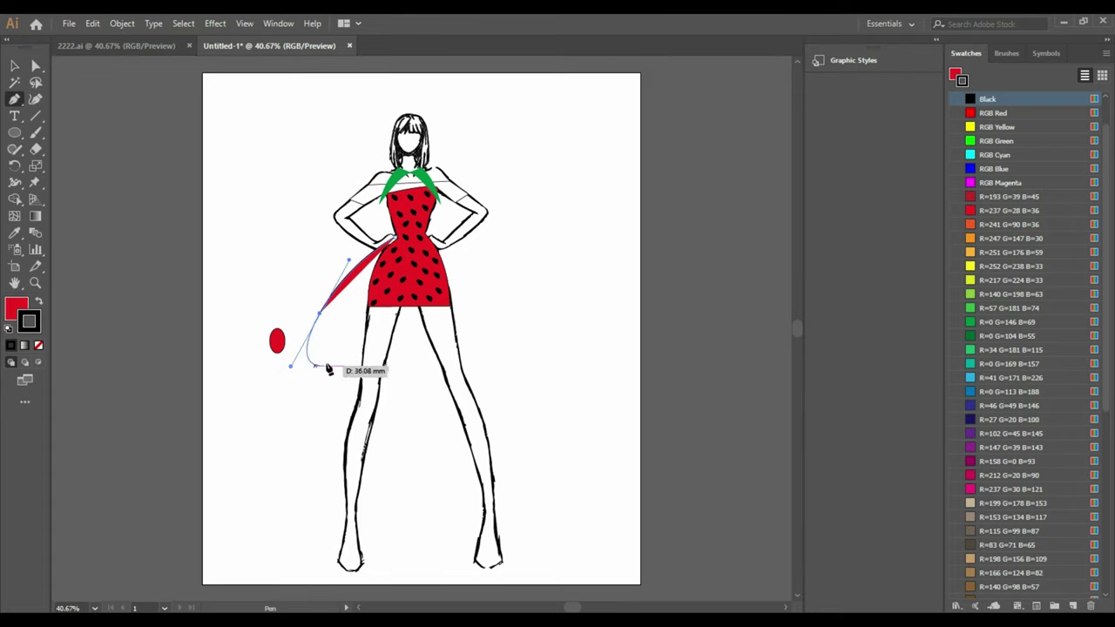
left_click(399, 312)
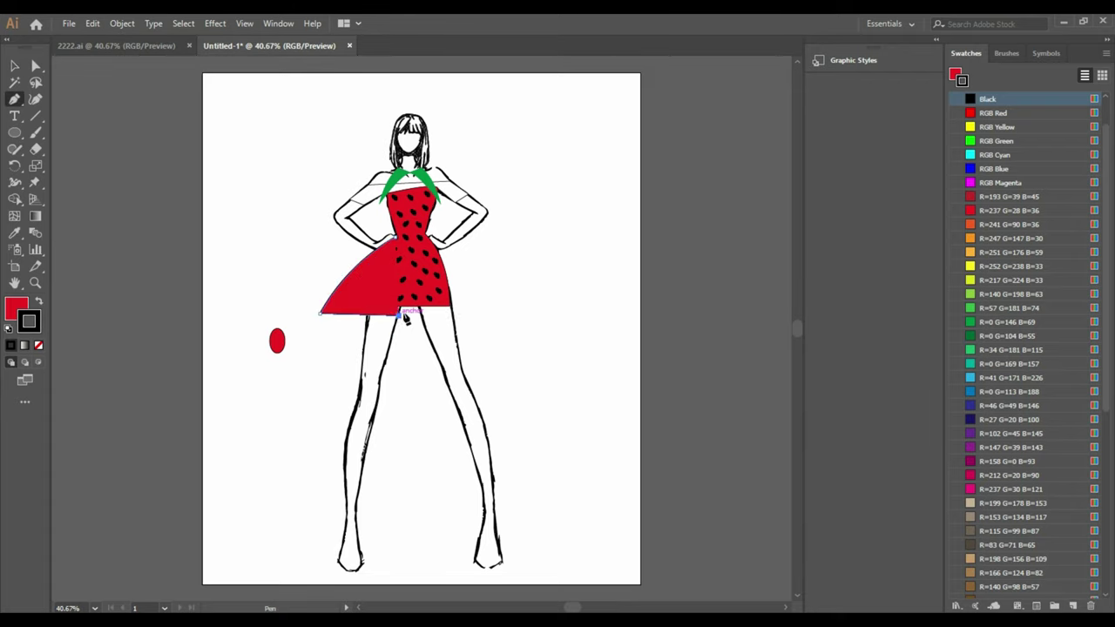
key("v")
right_click(352, 281)
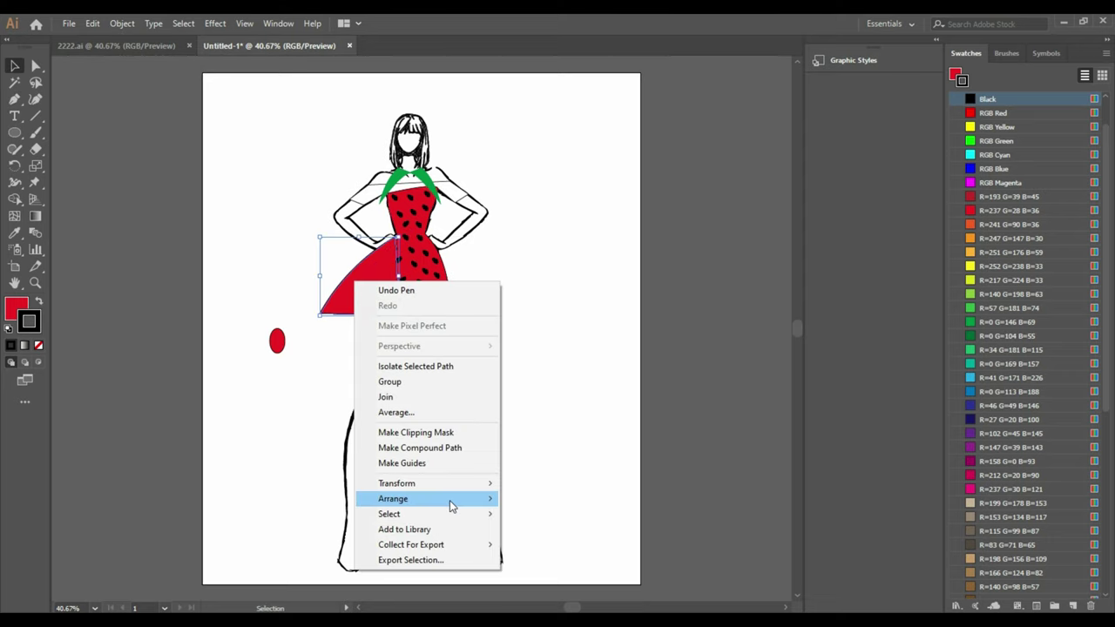
left_click(557, 544)
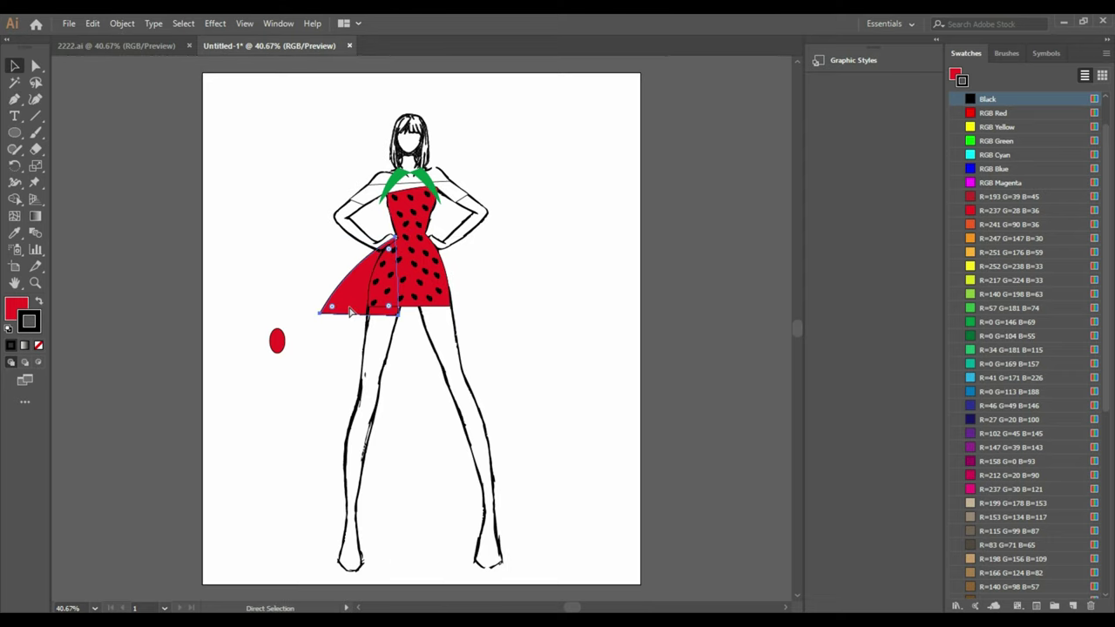
Paste a reflected copy of the flap and position it on the skirt's right side.
key("ctrl+v")
right_click(502, 357)
left_click(627, 290)
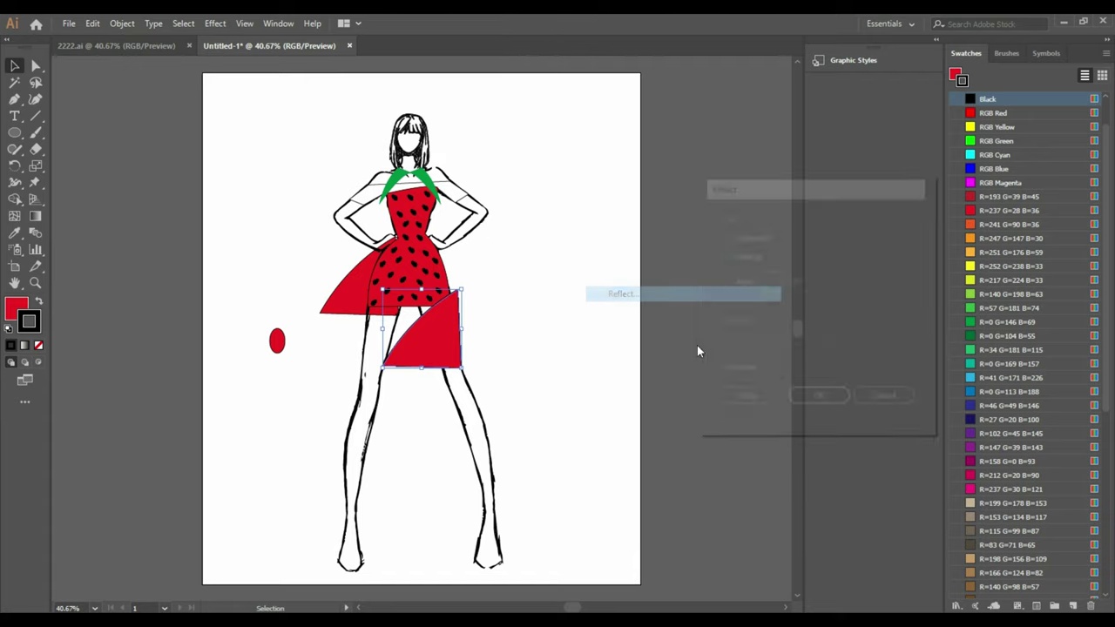
key("Return")
left_click_drag(446, 335, 505, 259)
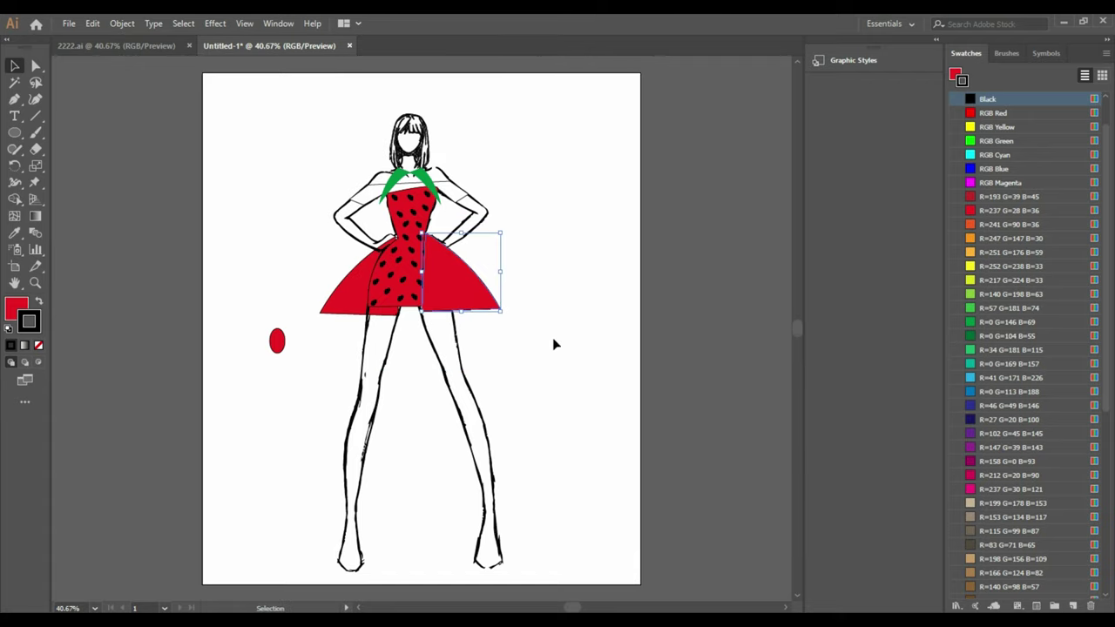
mouse_move(466, 305)
left_mouse_down()
mouse_move(403, 322)
mouse_move(465, 316)
left_mouse_up()
Send the right skirt piece behind the dotted skirt and fine-tune its position.
right_click(462, 289)
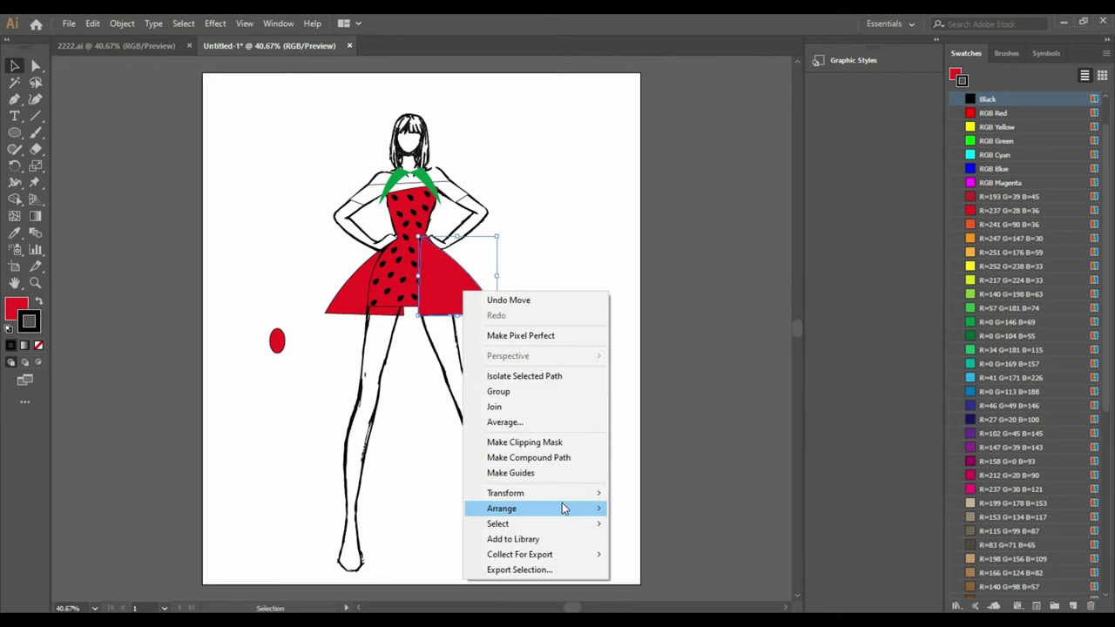
left_click(689, 550)
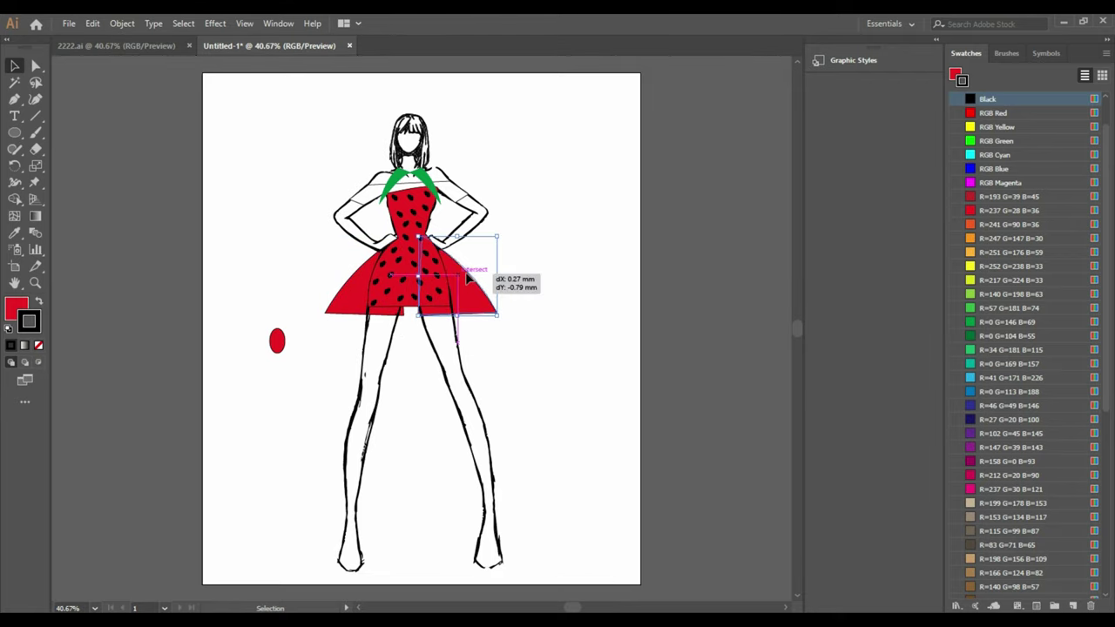
left_click_drag(466, 283, 459, 320)
left_click(521, 329)
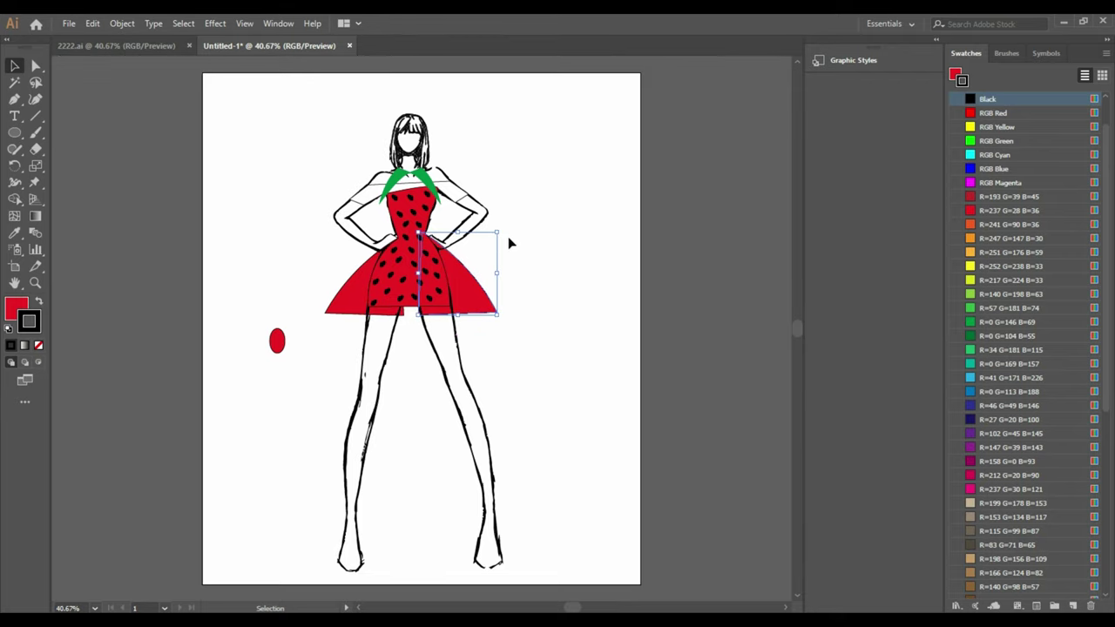
left_click(560, 307)
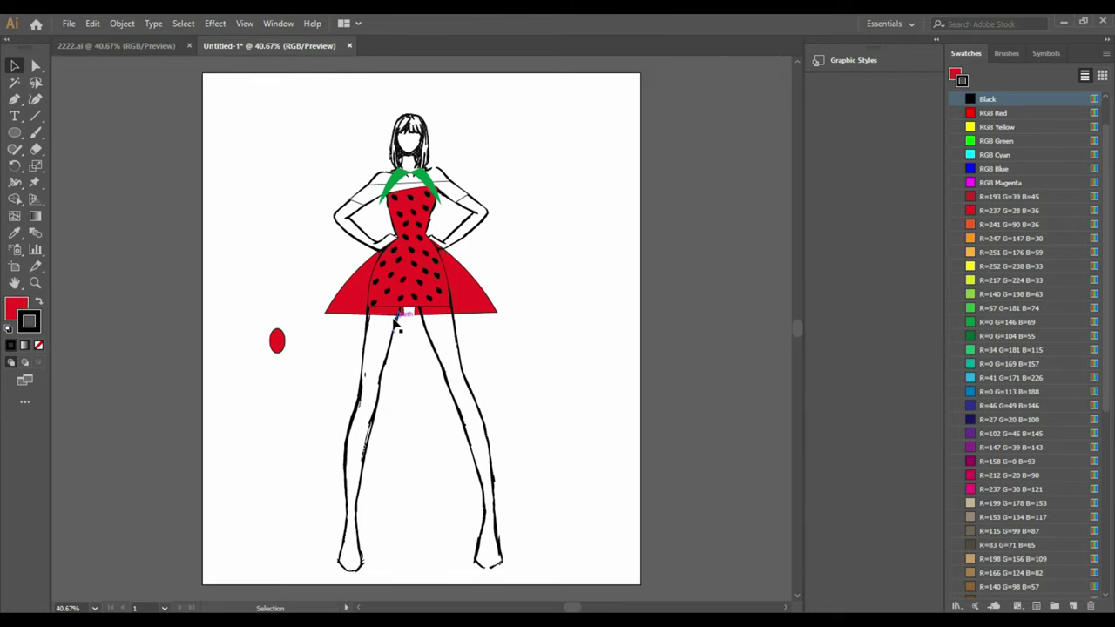
Draw a triangular skirt panel from the waist to the hem and move it into place.
left_click(410, 251)
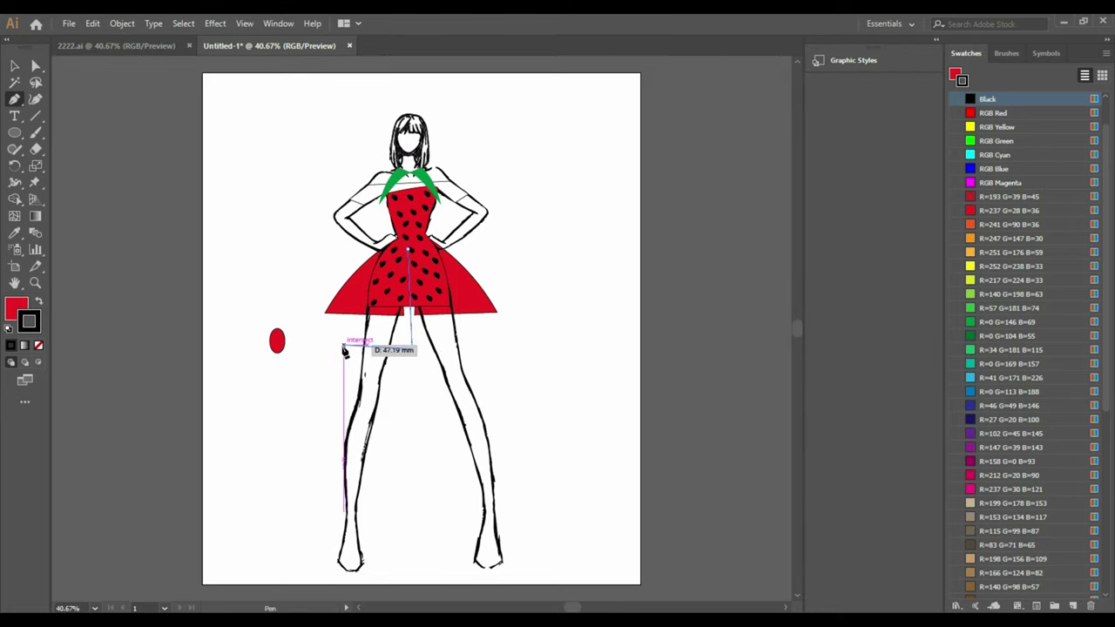
left_click(344, 349)
left_click(412, 347)
left_click(410, 251)
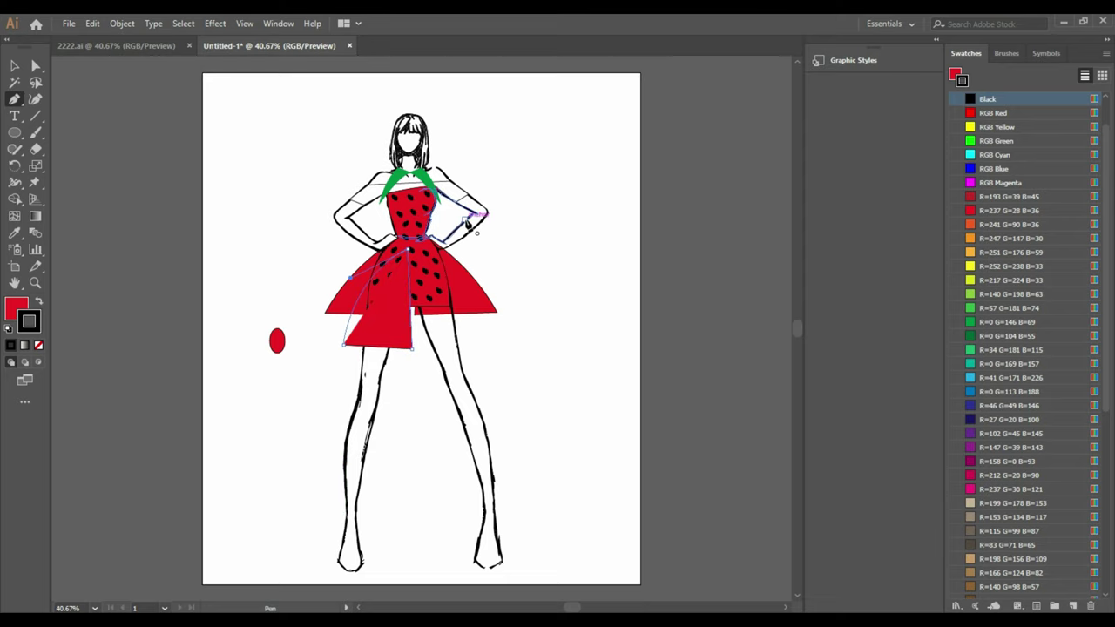
left_click(15, 65)
mouse_move(392, 306)
left_mouse_down()
mouse_move(424, 332)
mouse_move(433, 321)
mouse_move(450, 330)
left_mouse_up()
Make a reflected copy of the skirt panel and position it on the left of the skirt.
right_click(424, 332)
left_click(607, 297)
left_click(739, 396)
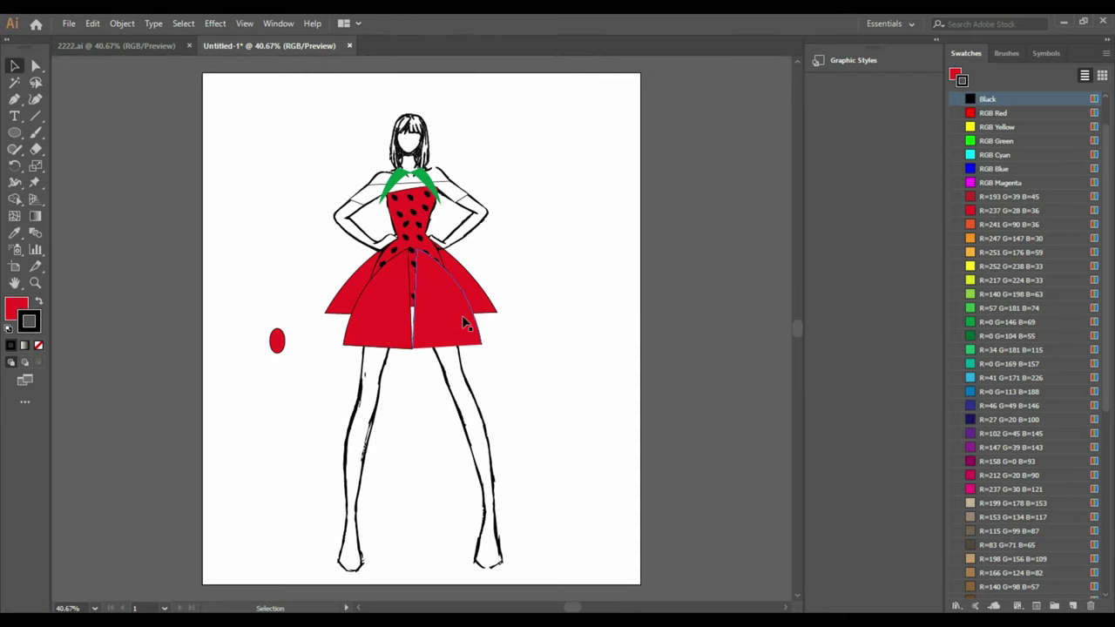
key("ctrl+z")
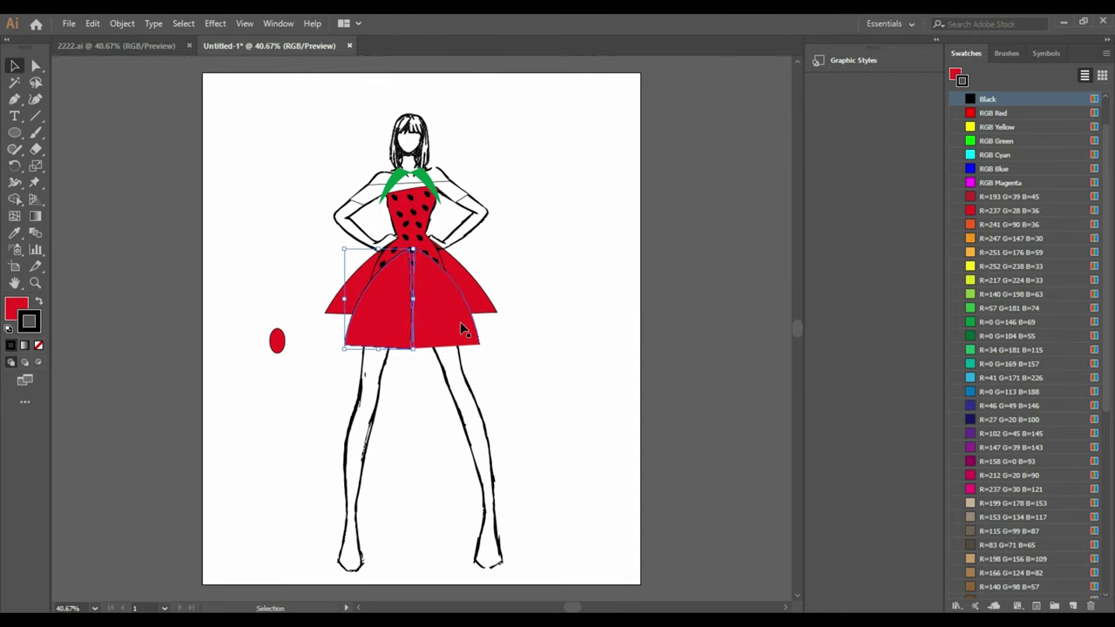
left_click_drag(427, 342, 383, 347)
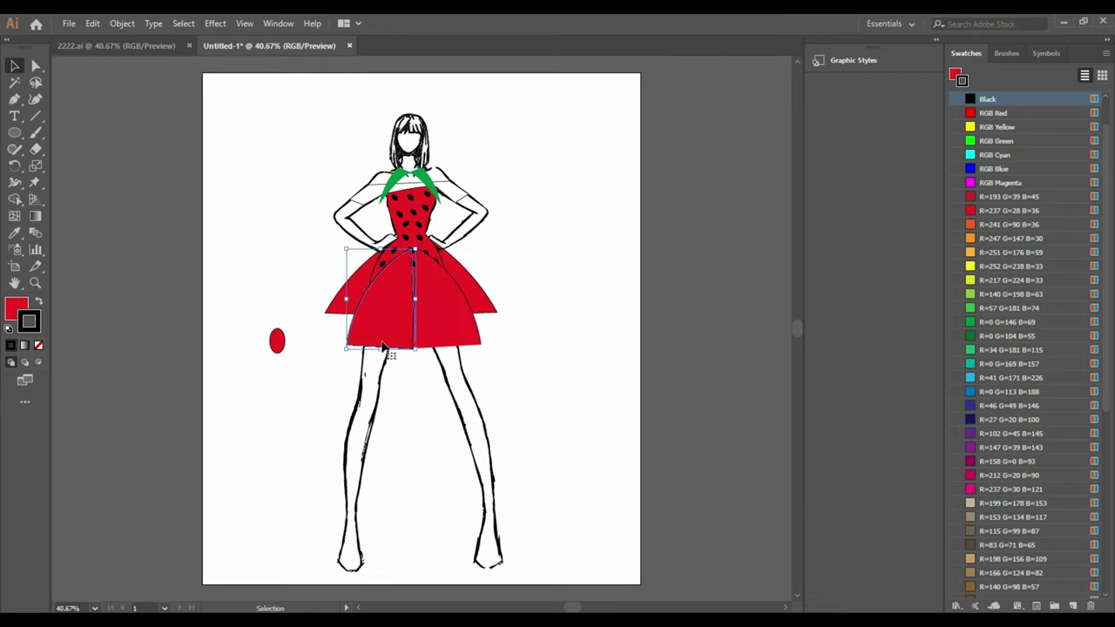
key("ctrl+shift+a")
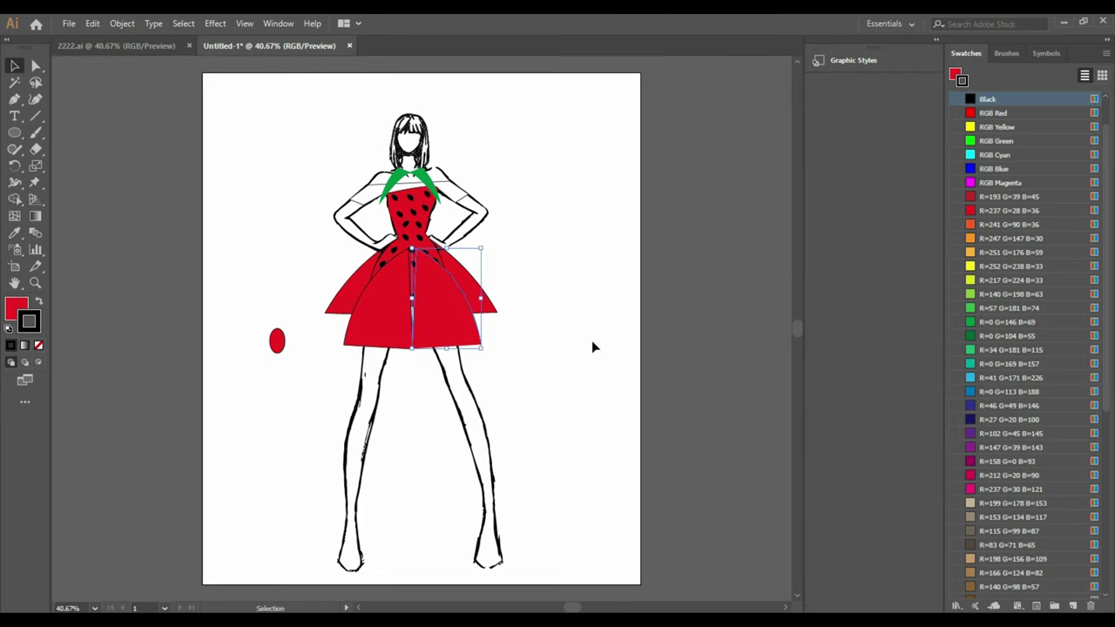
Send both skirt panels back behind the dotted dress.
right_click(460, 329)
left_click(627, 300)
right_click(402, 331)
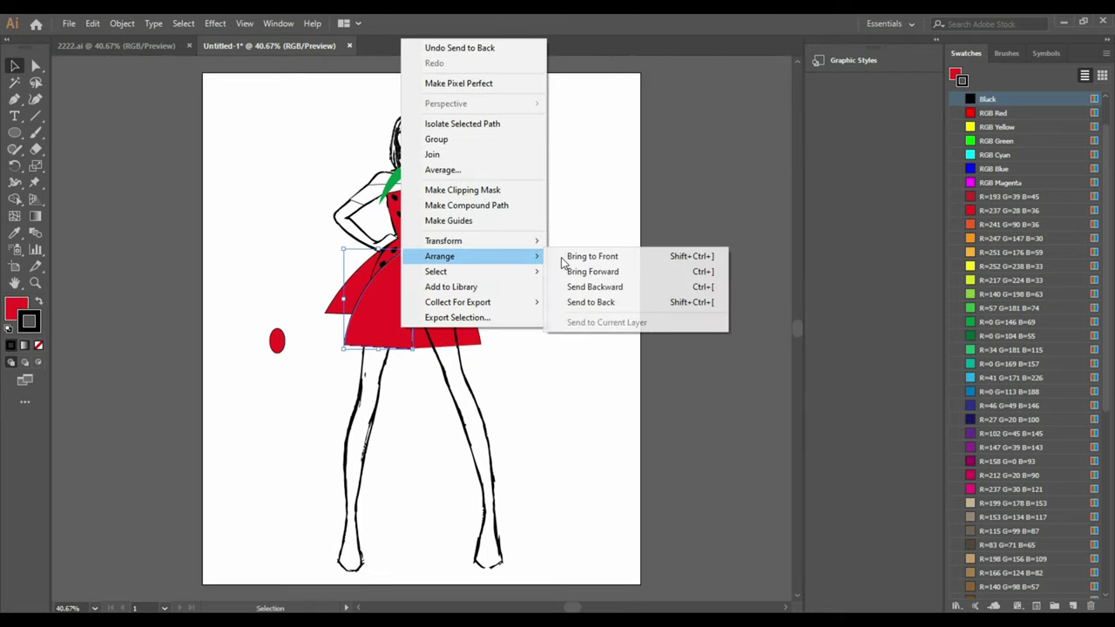
left_click(577, 302)
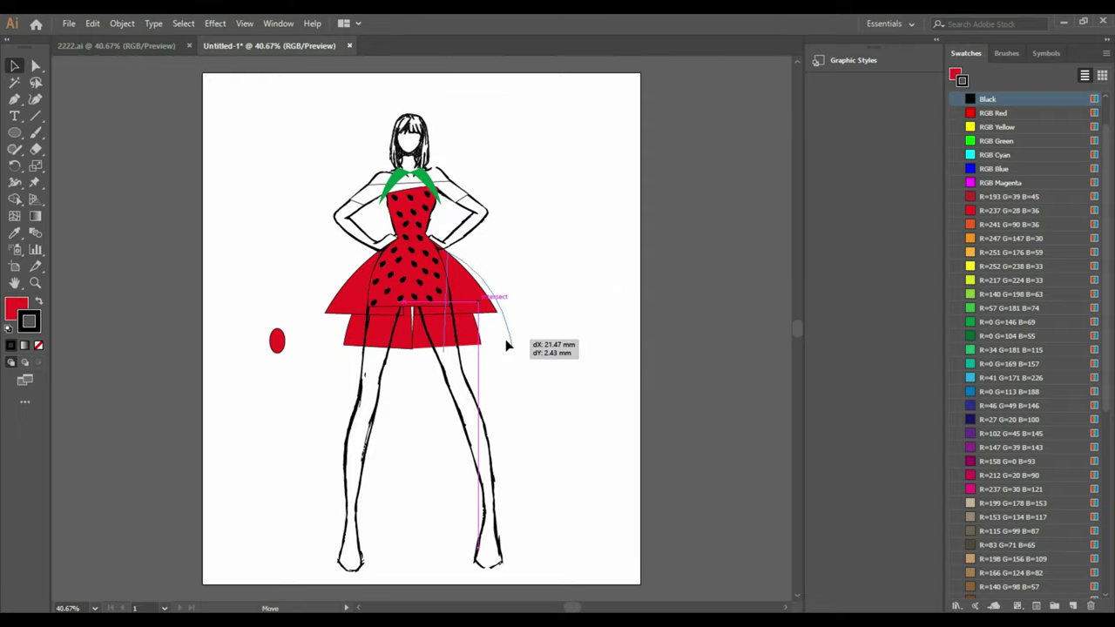
Bring the right skirt panel in front of the dots and pull it out to the side.
left_click_drag(453, 327, 590, 348)
key("ctrl+z")
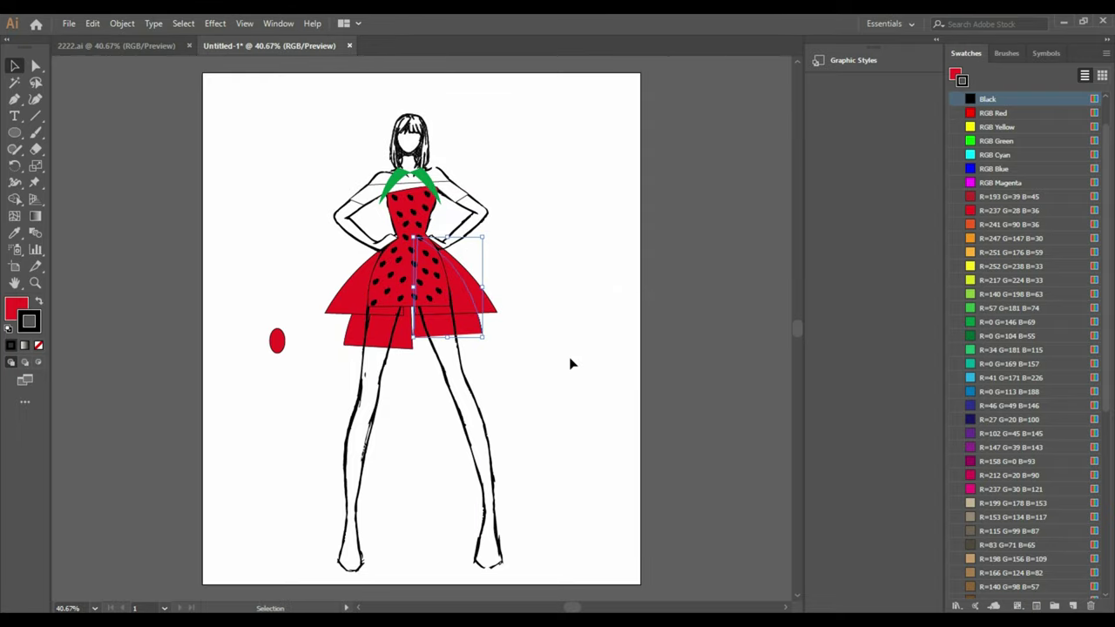
right_click(465, 338)
left_click(653, 261)
left_click(552, 368)
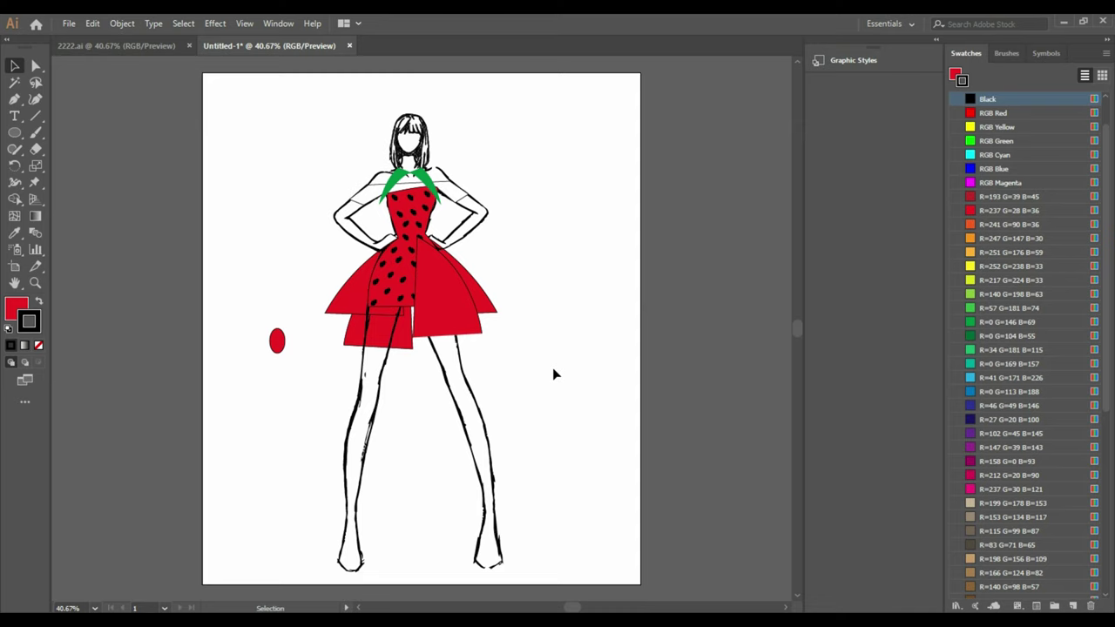
left_click_drag(471, 328, 666, 331)
Undo the figure move and shift the lower-left skirt panel to the right.
key("ctrl+z")
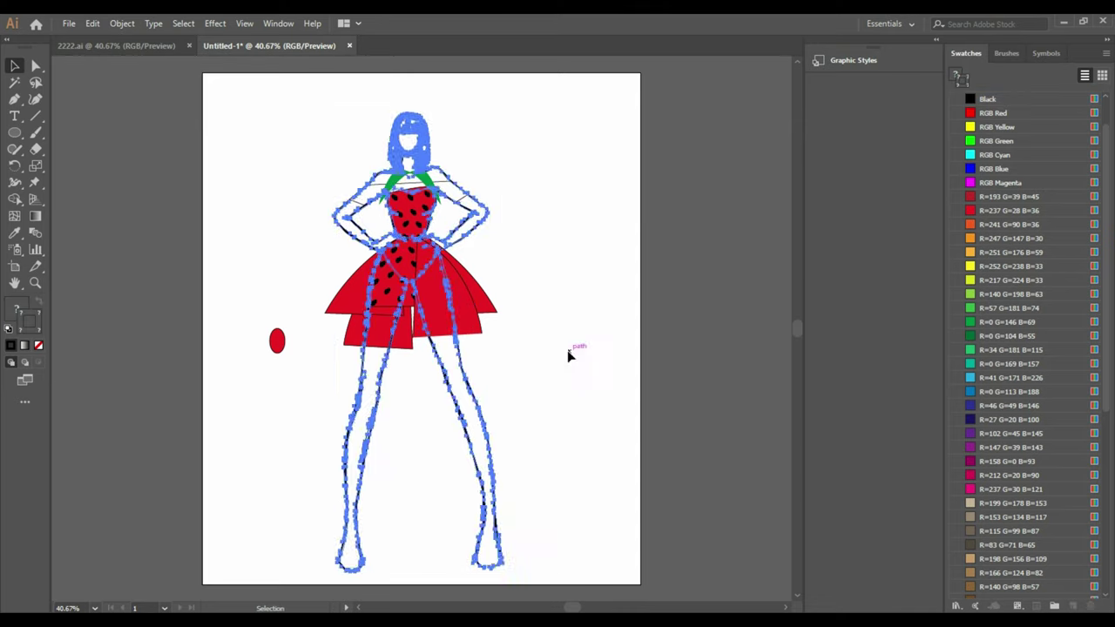
left_click(396, 351)
left_click(397, 351)
mouse_move(393, 321)
left_mouse_down()
mouse_move(466, 301)
mouse_move(536, 355)
left_mouse_up()
Try a curved Pen panel on the dress's right side and delete the unwanted right panel.
key("p")
left_click(424, 252)
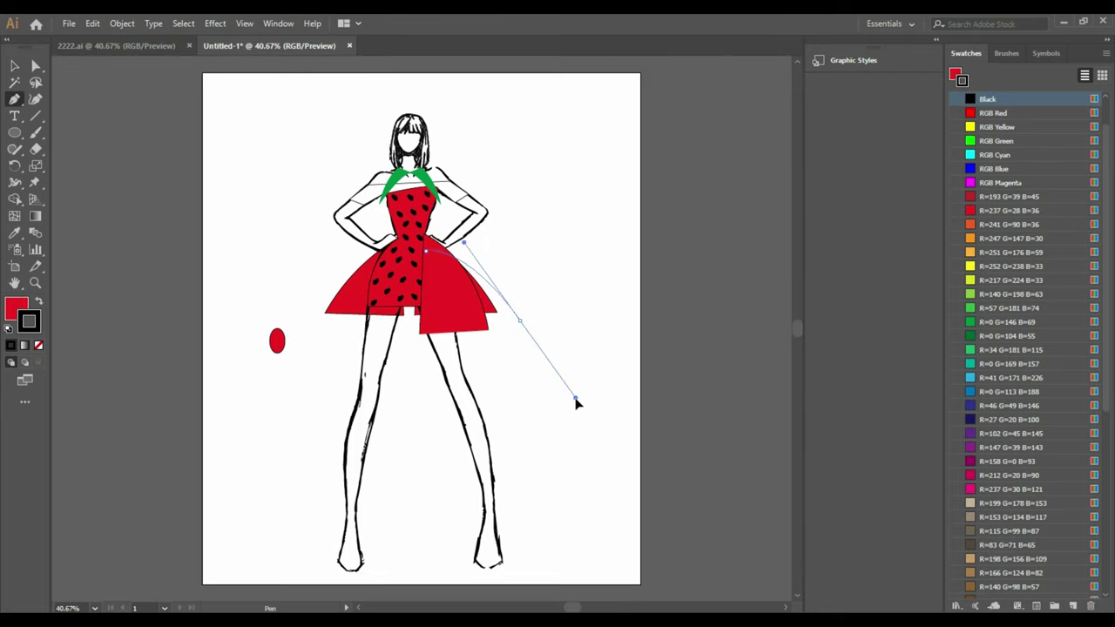
left_click_drag(576, 403, 567, 395)
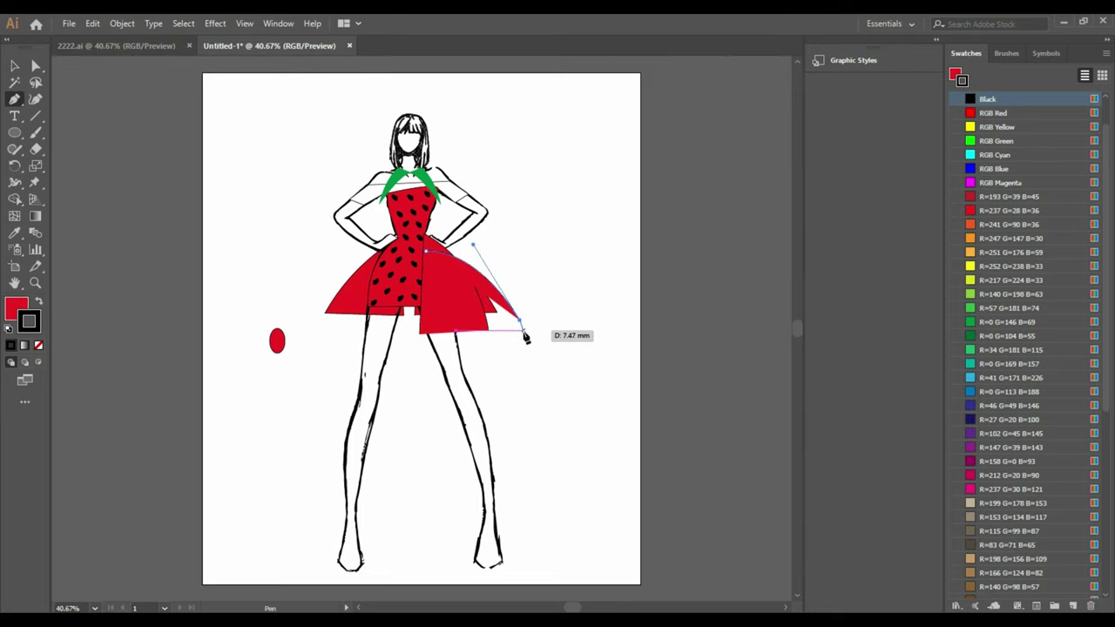
left_click(523, 334)
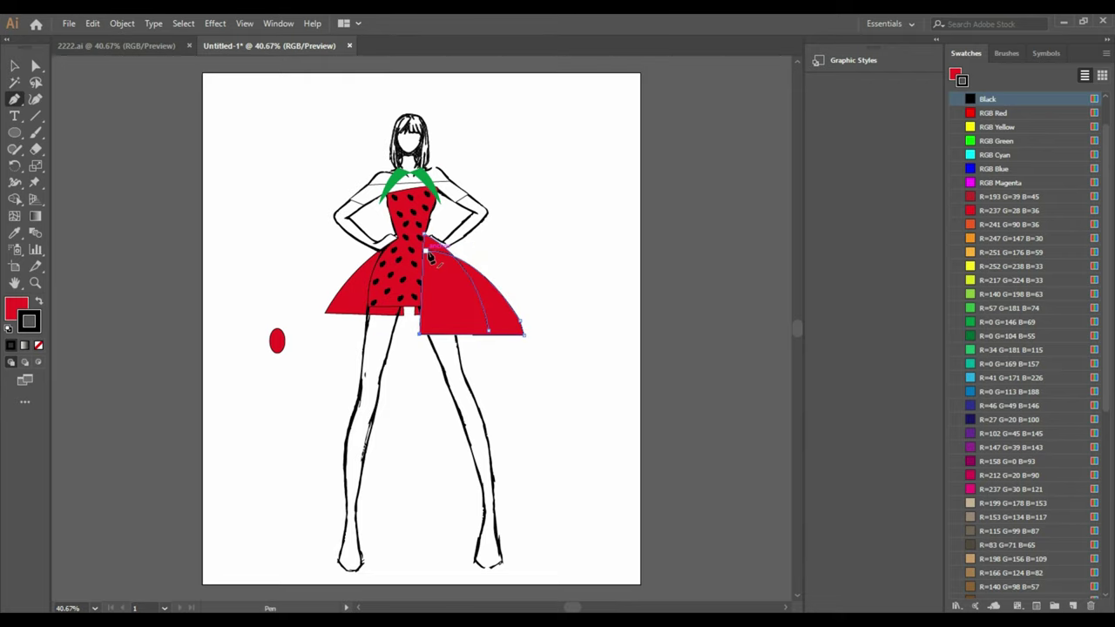
key("v")
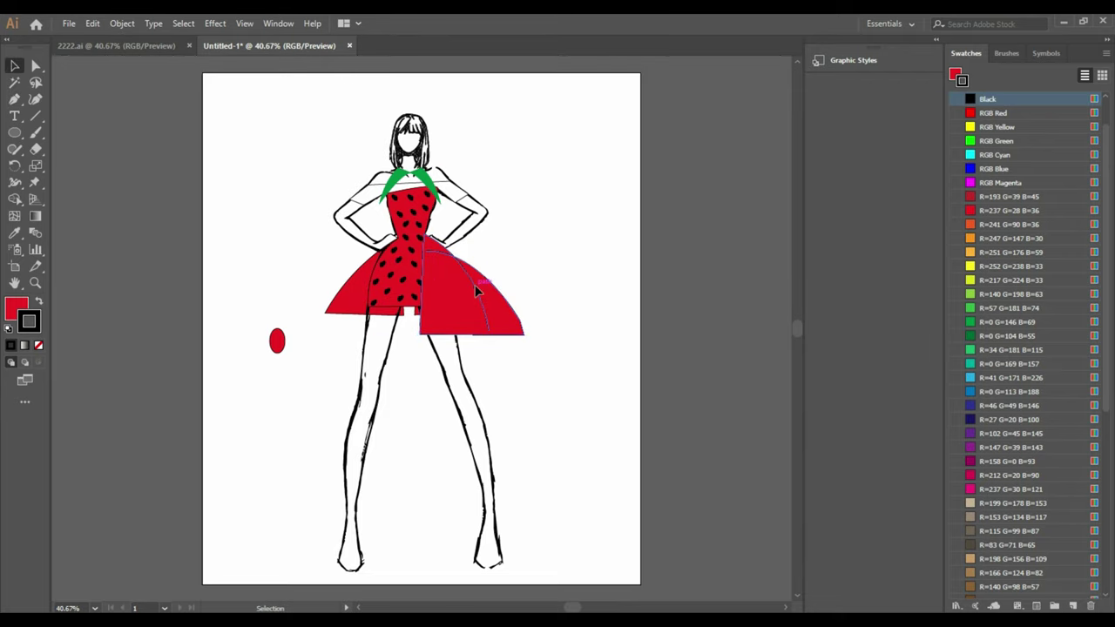
right_click(477, 292)
left_click(505, 293)
left_click(498, 296)
key("Delete")
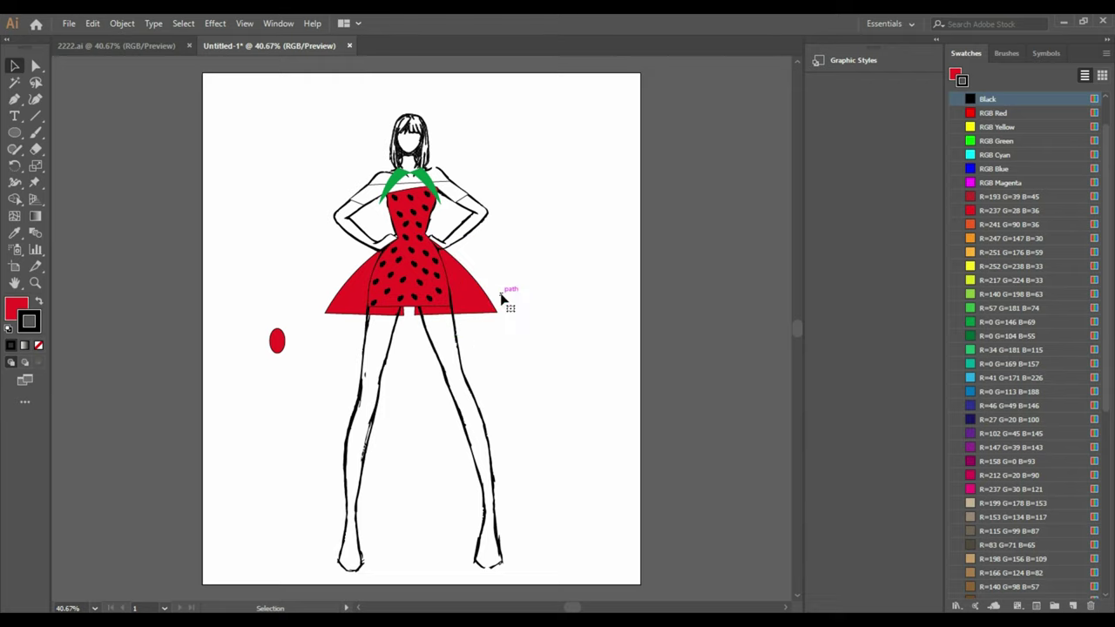
Draw a new curved skirt panel running from the waist down to the hem corners.
left_click(429, 237)
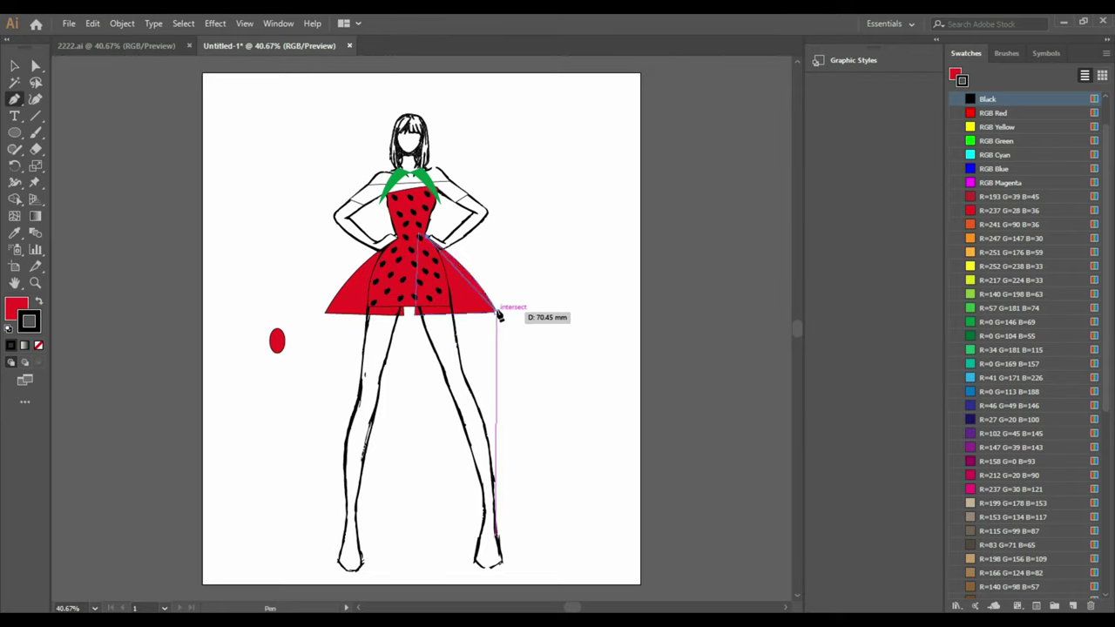
left_click_drag(521, 287, 540, 325)
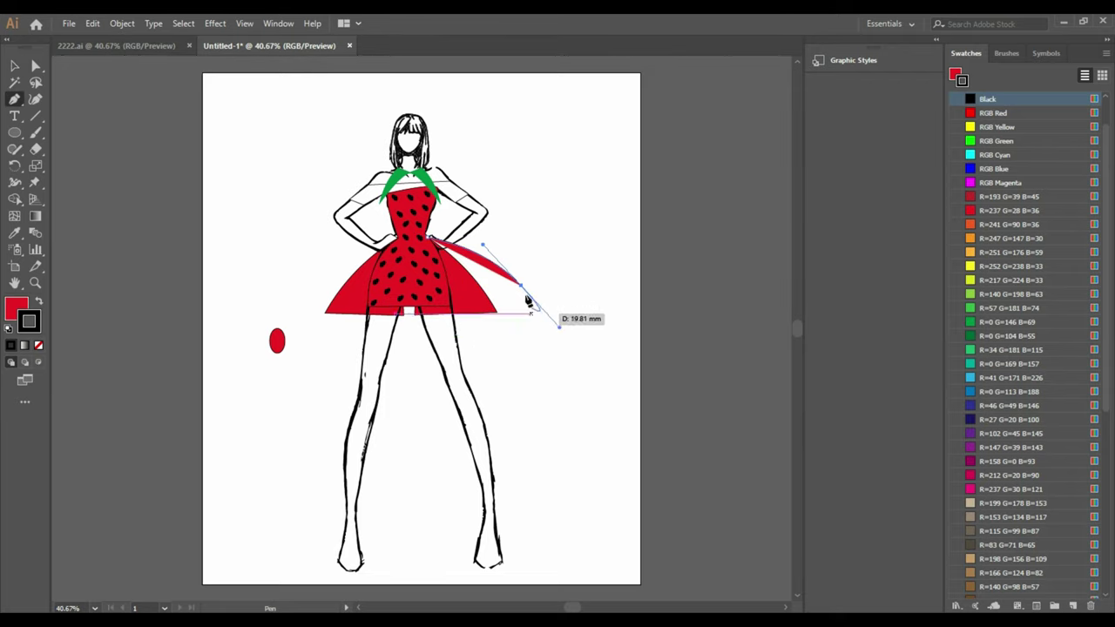
key("ctrl+z")
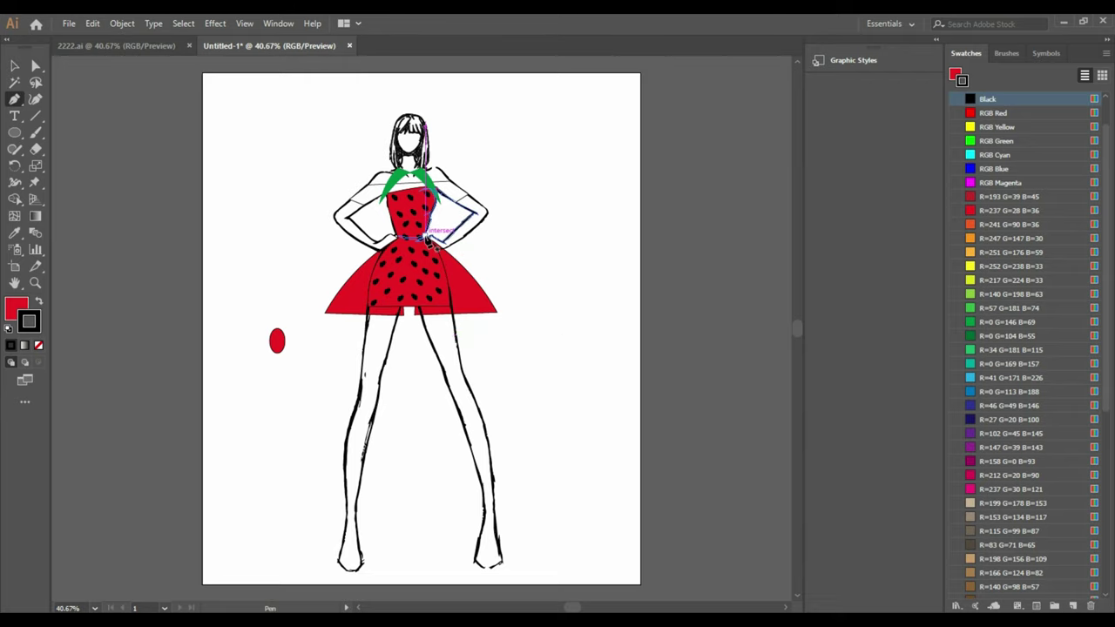
left_click(429, 237)
left_click_drag(498, 328, 504, 337)
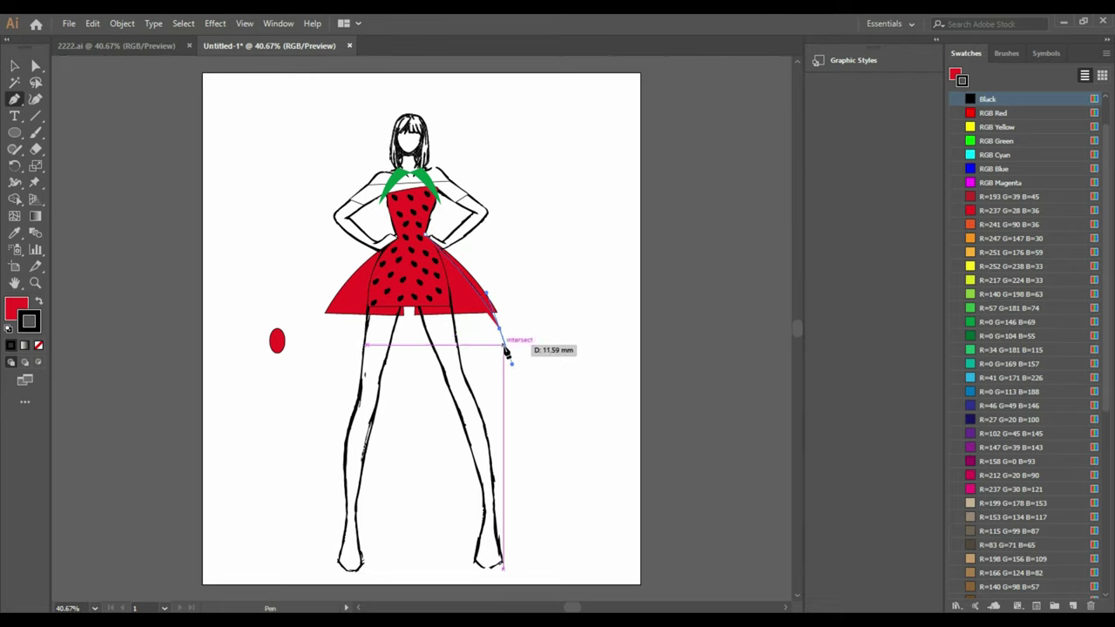
left_click(505, 350)
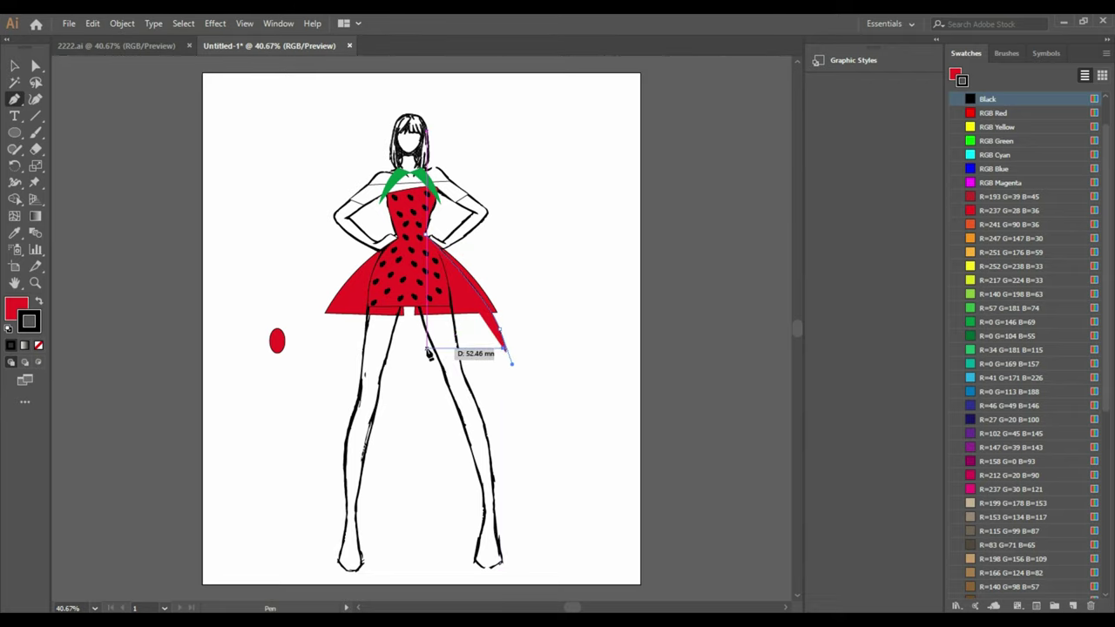
left_click(426, 348)
left_click(428, 237)
Fit the new panel over the skirt up to the waist and delete the extra red wedge.
left_click(14, 66)
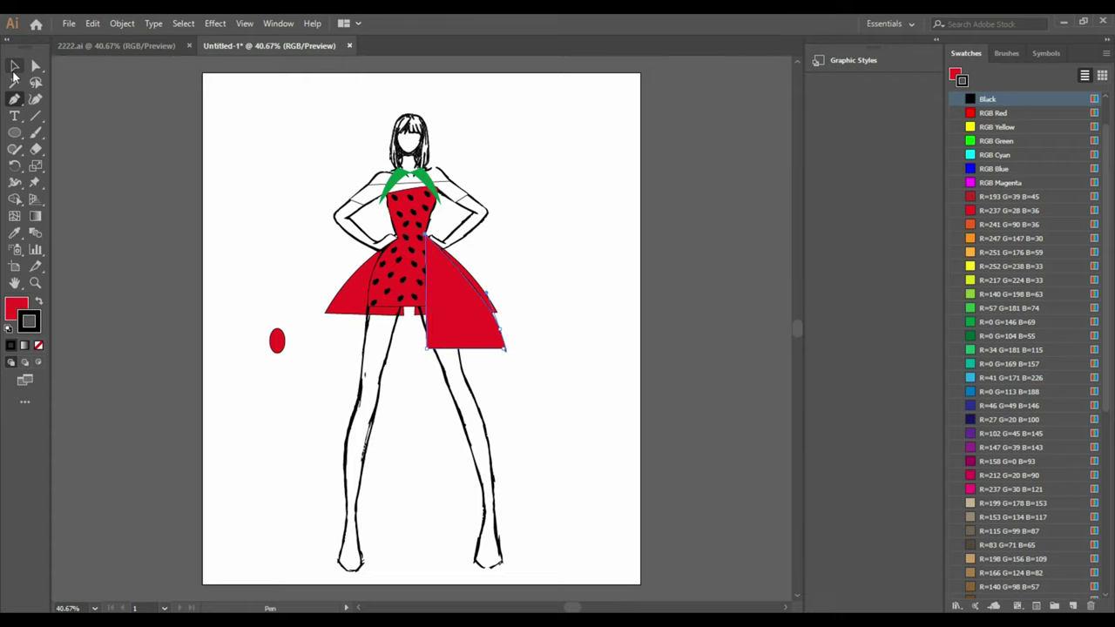
left_click_drag(502, 342, 531, 357)
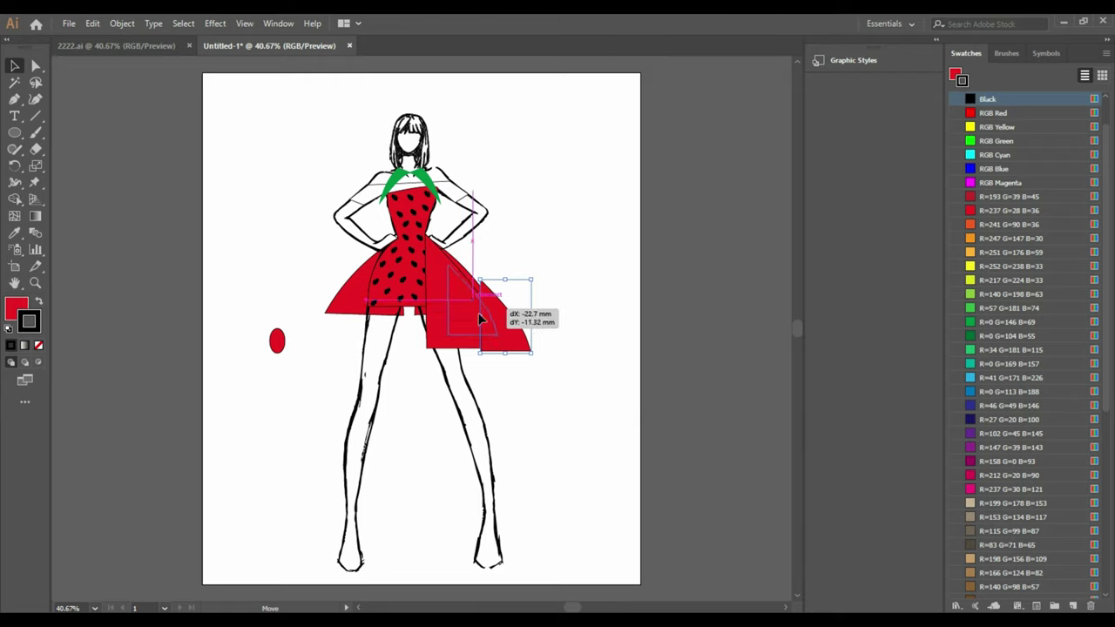
left_click_drag(531, 357, 496, 359)
left_click_drag(441, 284, 441, 263)
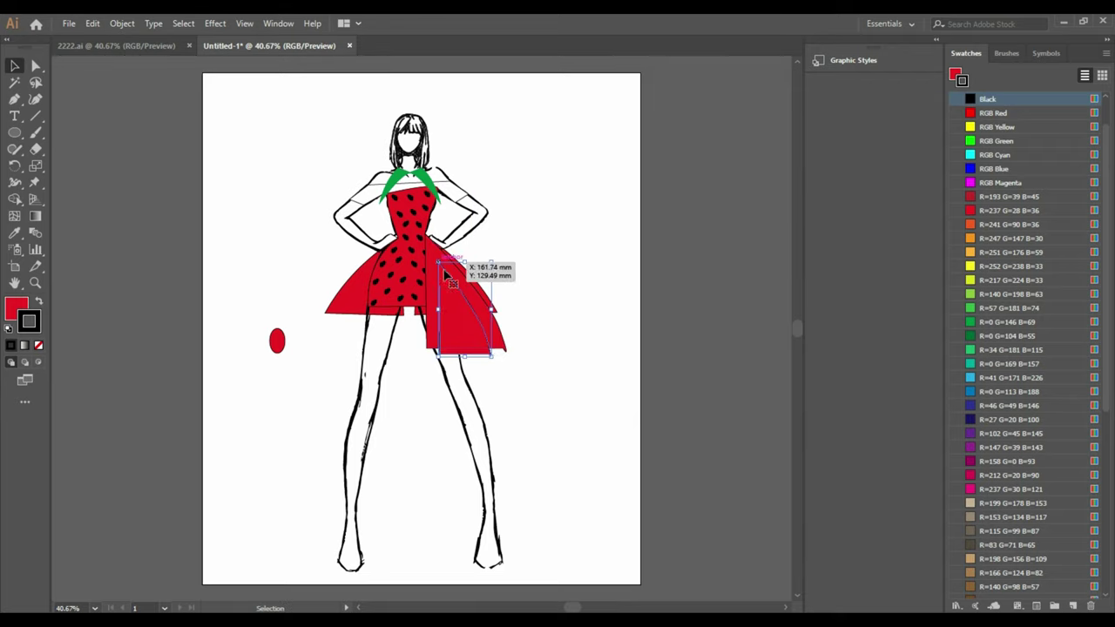
left_click(711, 365)
left_click_drag(359, 312, 267, 310)
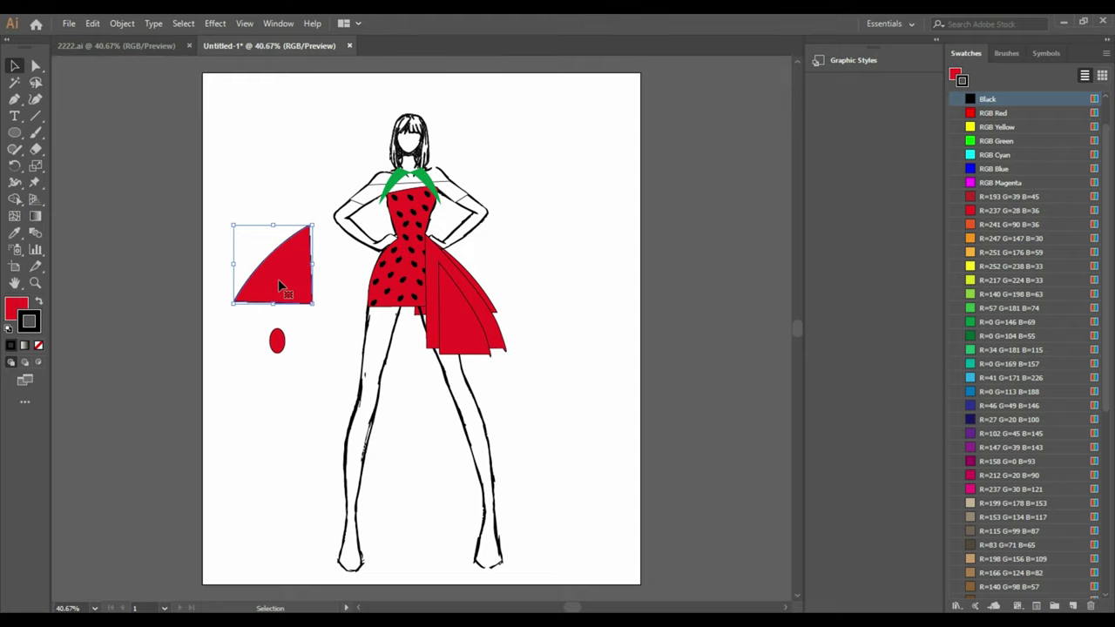
key("Delete")
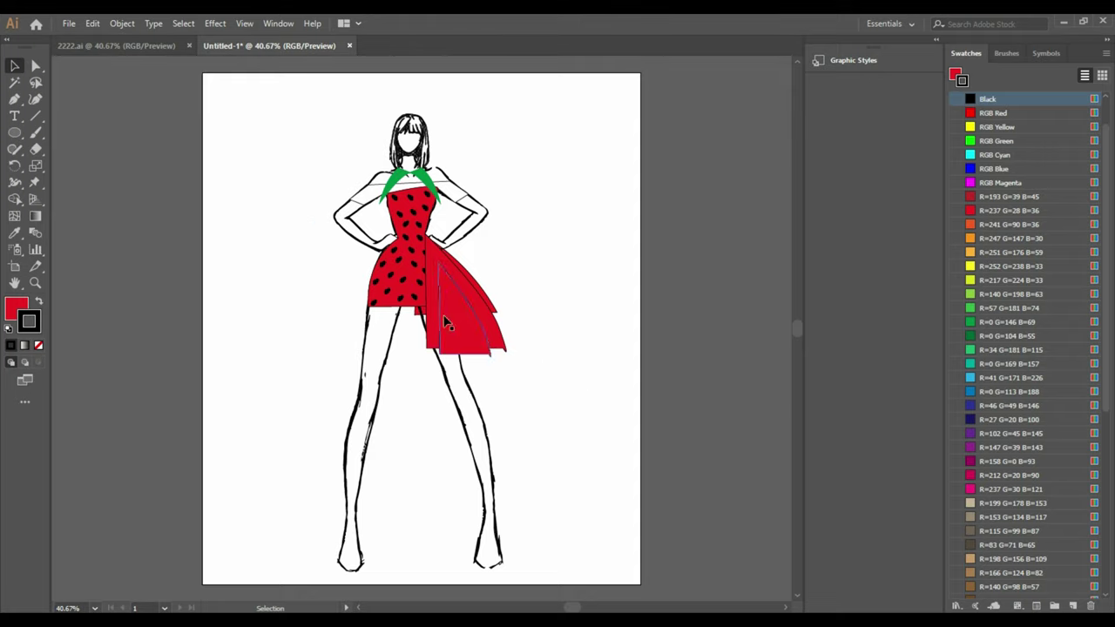
left_click_drag(445, 324, 418, 320)
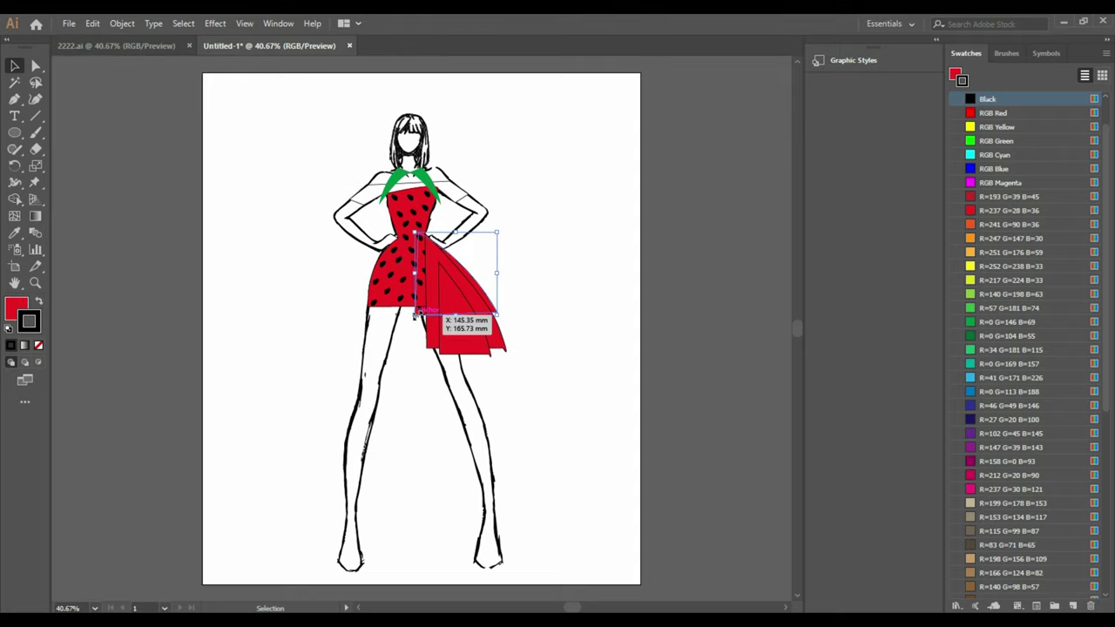
Reorder the red skirt panels and combine them into a group.
right_click(417, 317)
left_click(610, 579)
left_click(488, 348)
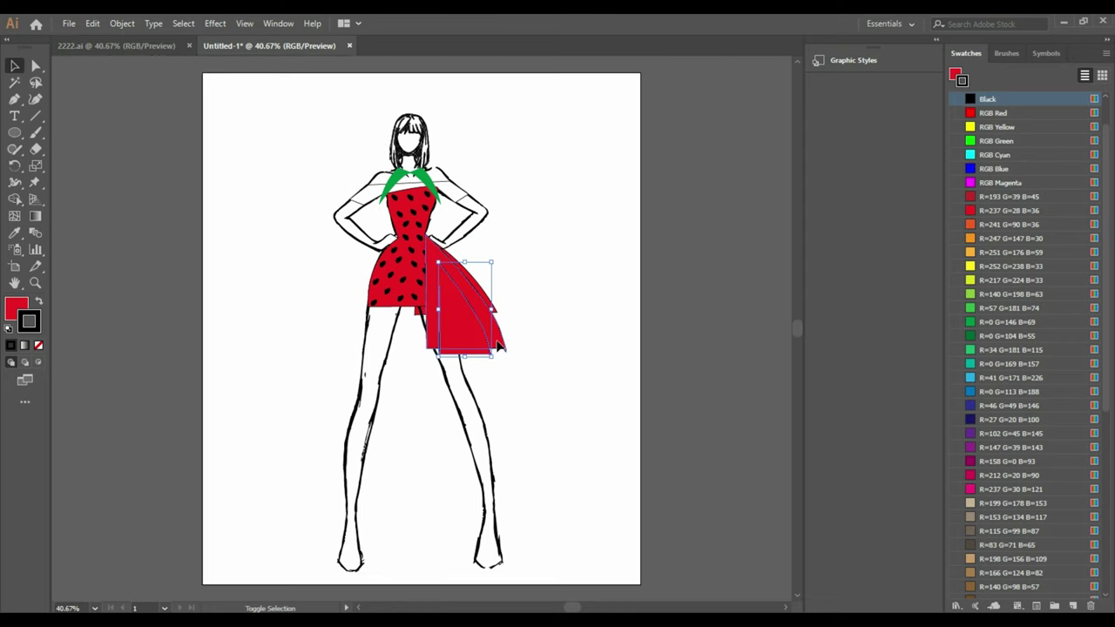
right_click(511, 324)
left_click(575, 429)
Bring the grouped red skirt panels to the very front.
right_click(490, 301)
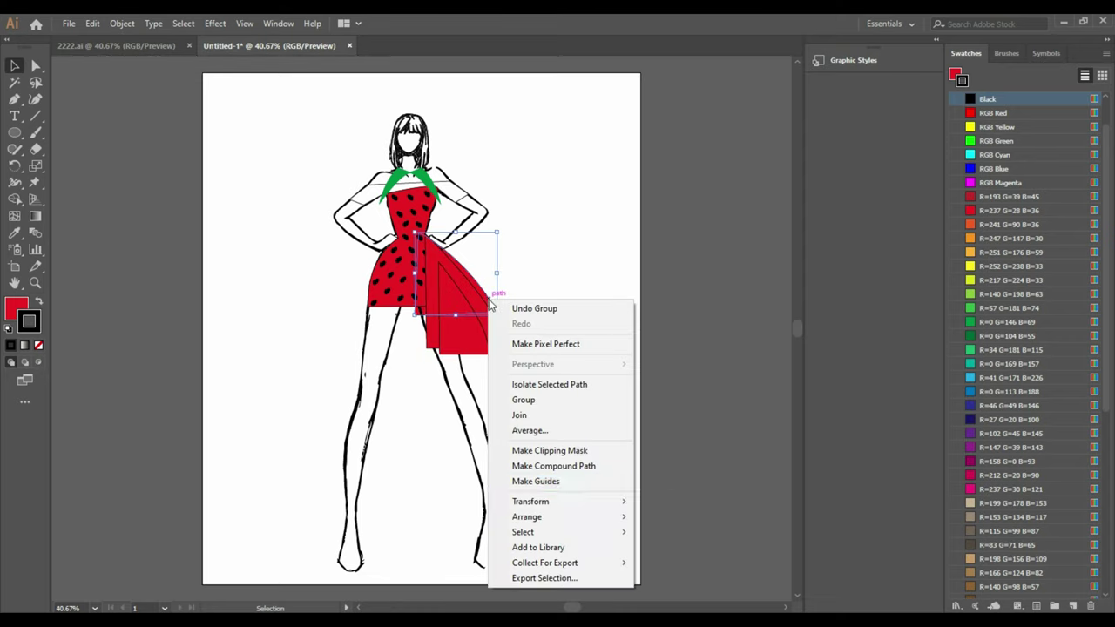
left_click(671, 516)
right_click(486, 346)
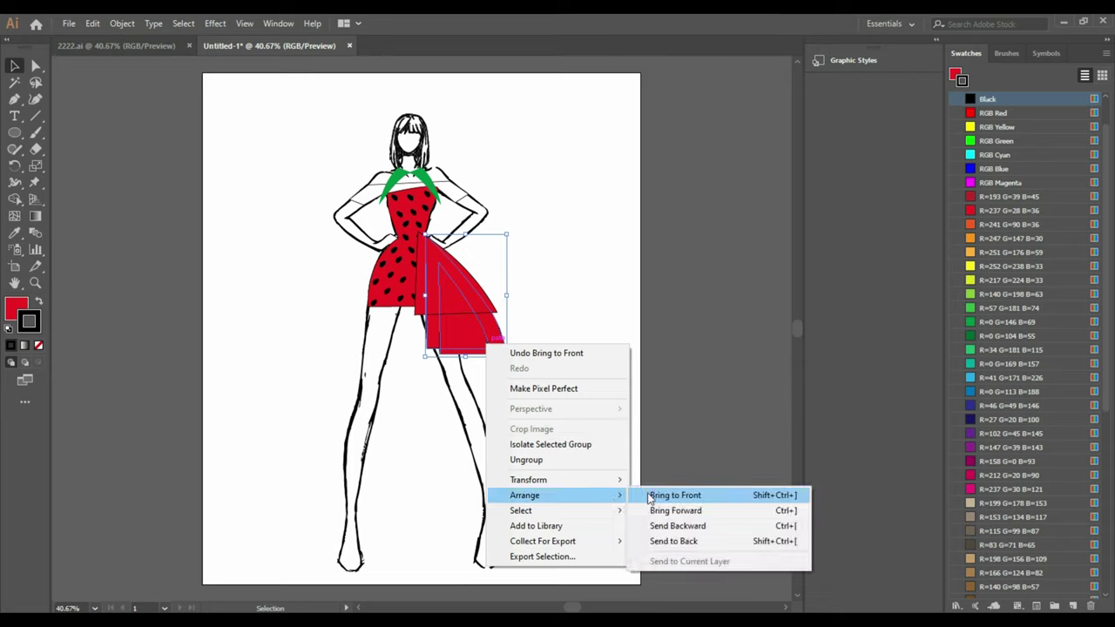
left_click(649, 496)
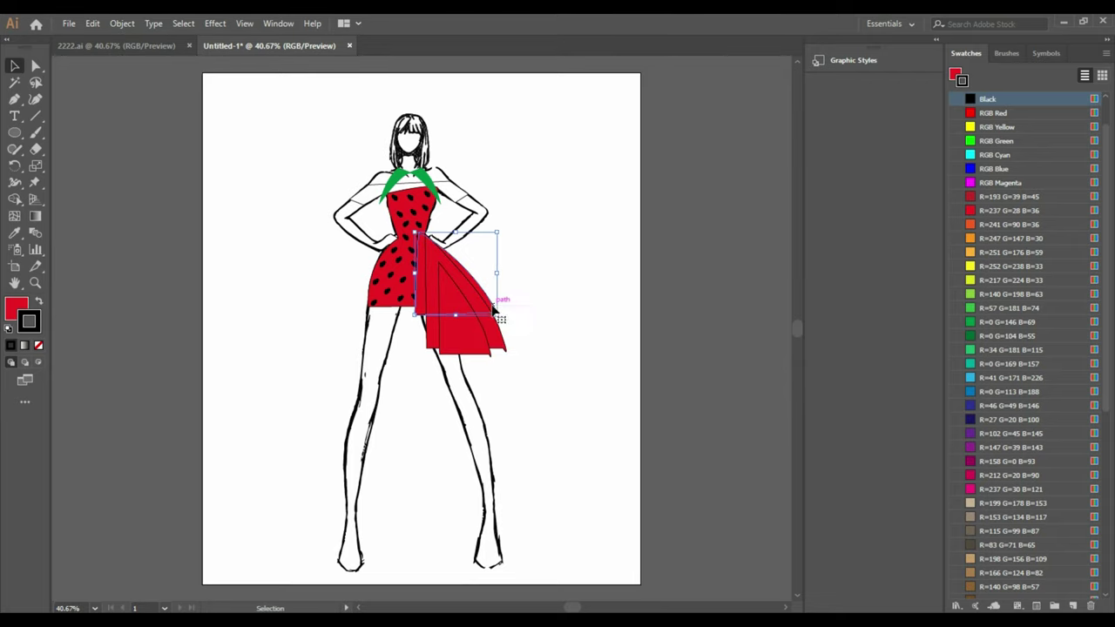
right_click(492, 296)
left_click(679, 568)
left_click(502, 353)
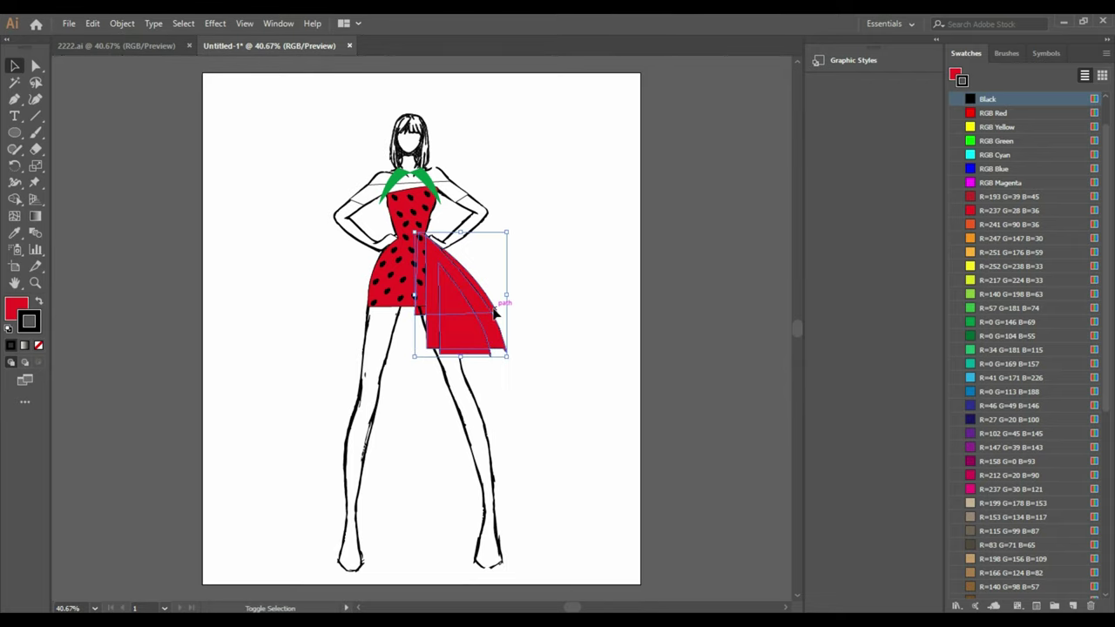
Ungroup the red panels and send the single red panel behind the dotted dress.
right_click(493, 310)
left_click(547, 397)
right_click(423, 253)
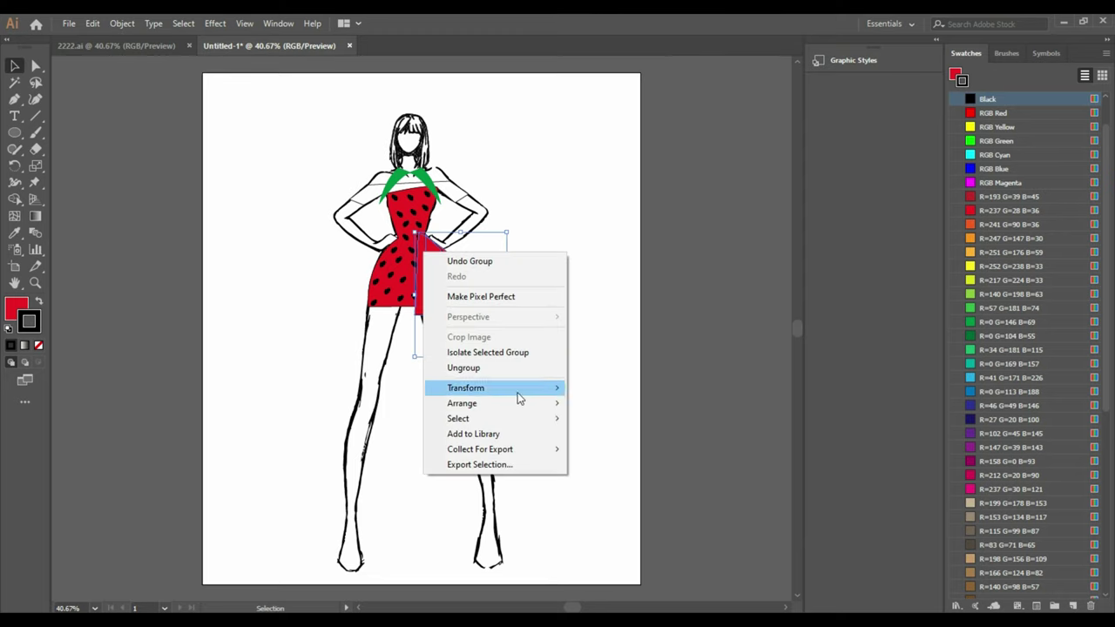
left_click(617, 458)
key("ctrl+z")
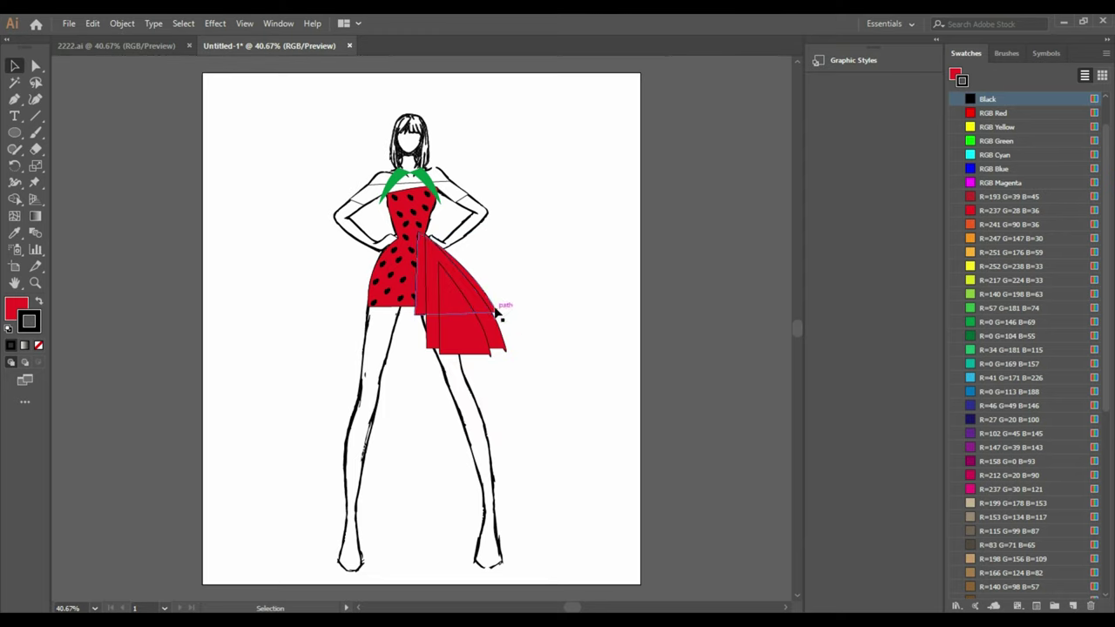
right_click(505, 308)
left_click(539, 300)
right_click(491, 297)
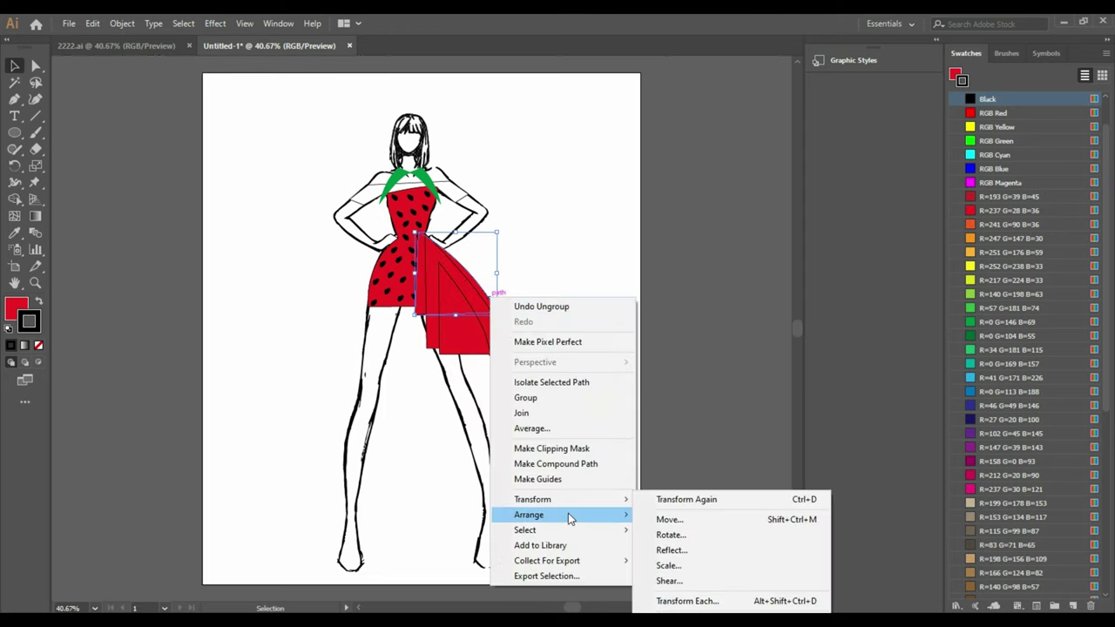
left_click(661, 561)
left_click(595, 459)
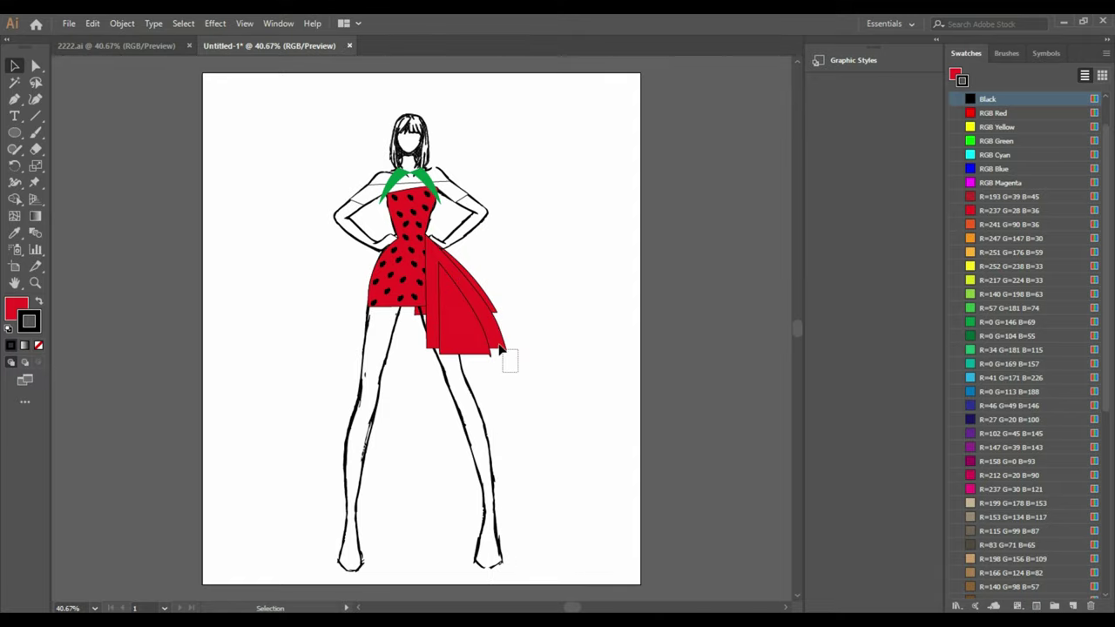
left_click(501, 350)
Paste a reflected copy of the red skirt panels onto the dress's left side.
key("ctrl+c")
key("ctrl+v")
right_click(435, 355)
left_click(636, 545)
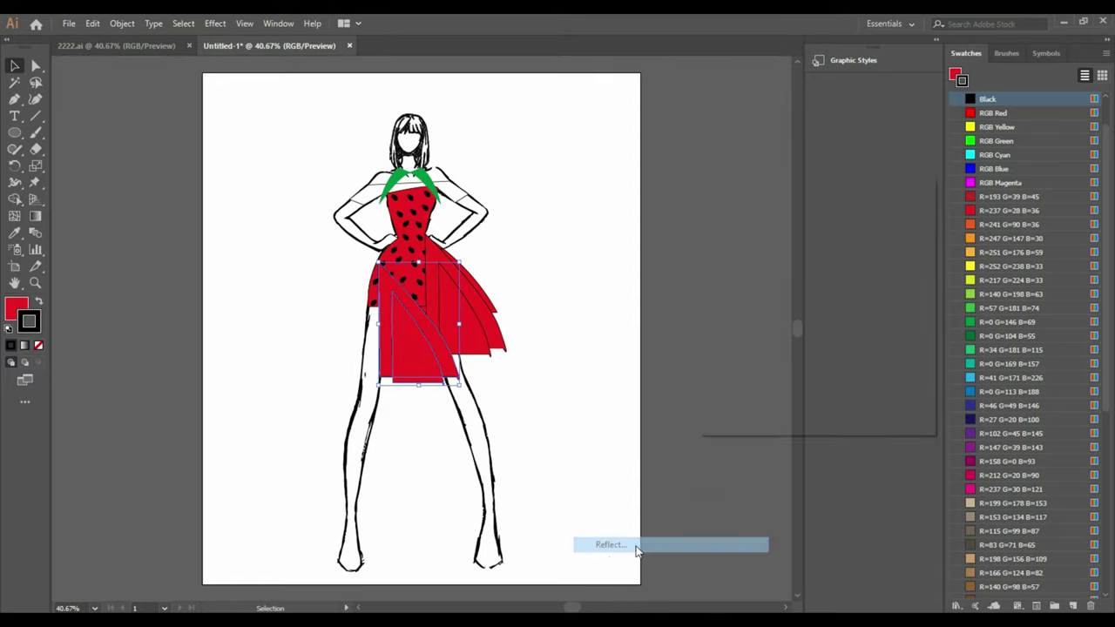
key("Return")
left_click_drag(429, 344, 367, 319)
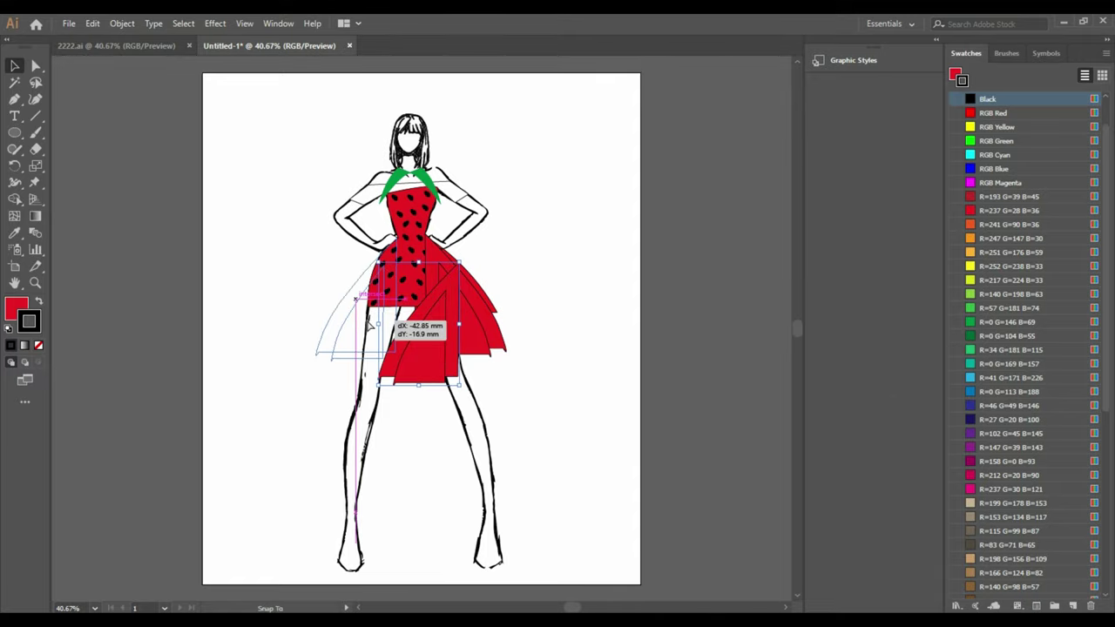
left_click(584, 354)
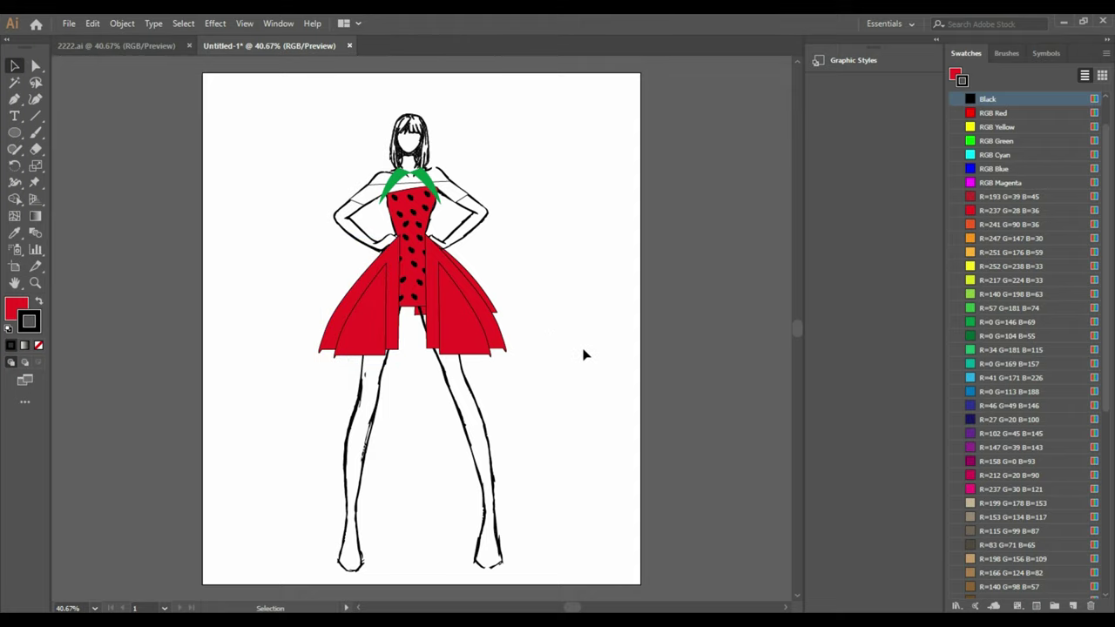
Add another mirrored panel on the left and tuck it behind the bodice.
key("a")
key("v")
right_click(493, 309)
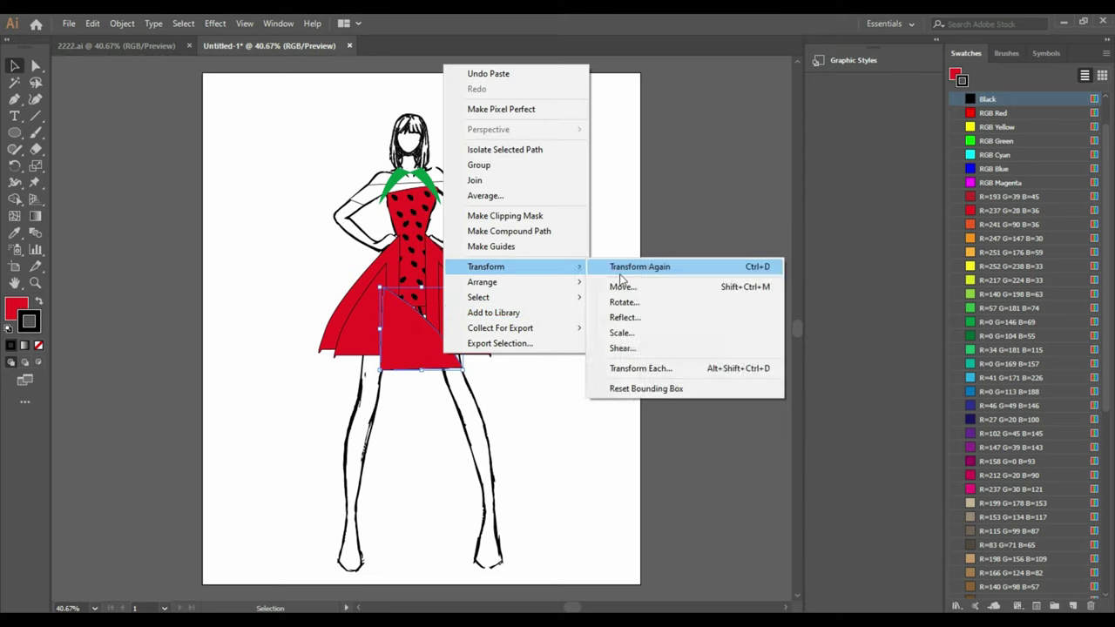
left_click(659, 267)
left_click(821, 398)
left_click_drag(416, 334, 368, 299)
right_click(370, 299)
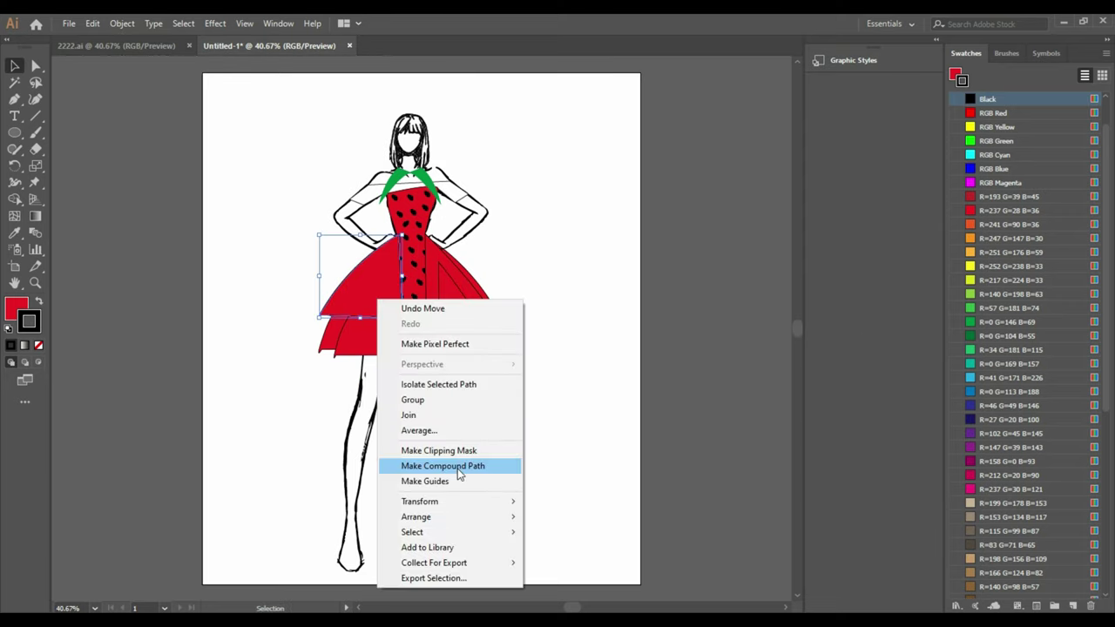
left_click(575, 545)
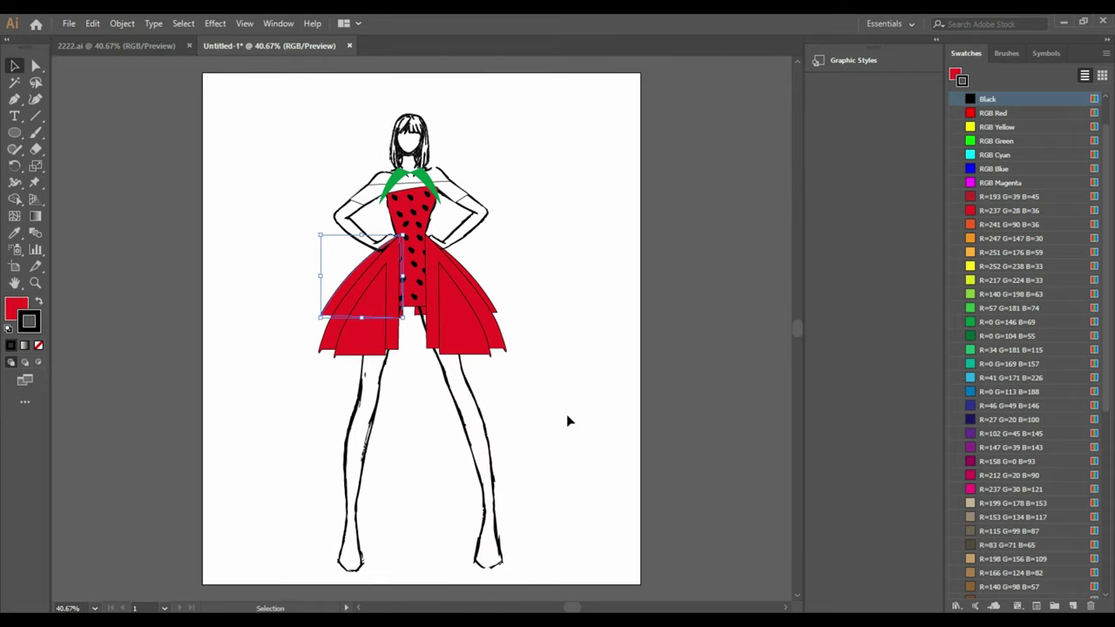
Stretch the left skirt panel downward and adjust the right panel's position.
left_click_drag(360, 317, 361, 356)
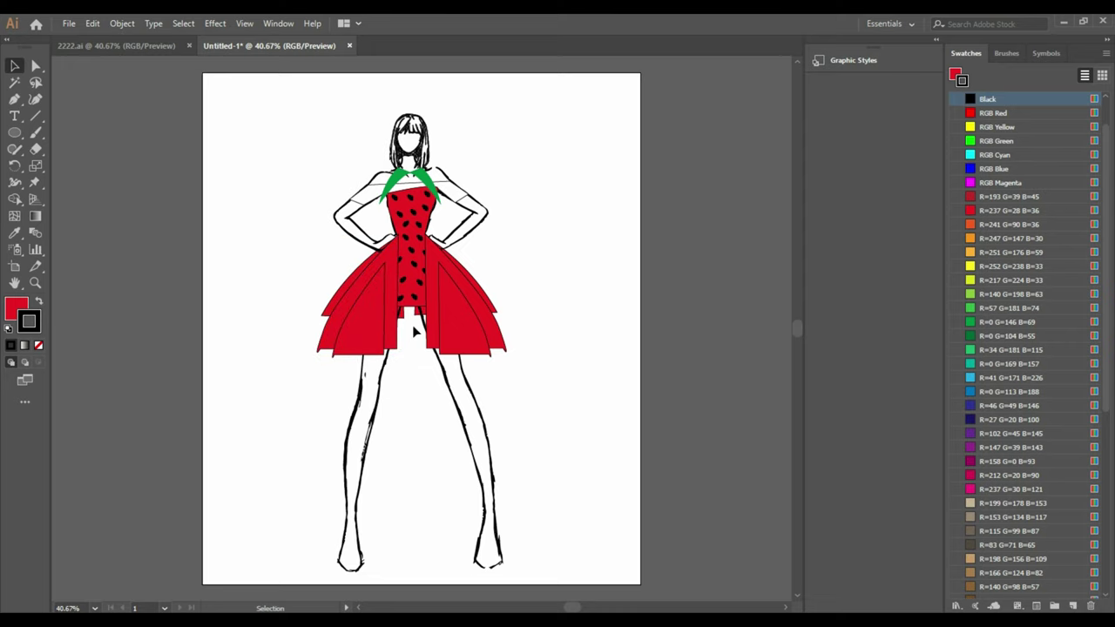
left_click_drag(416, 328, 416, 344)
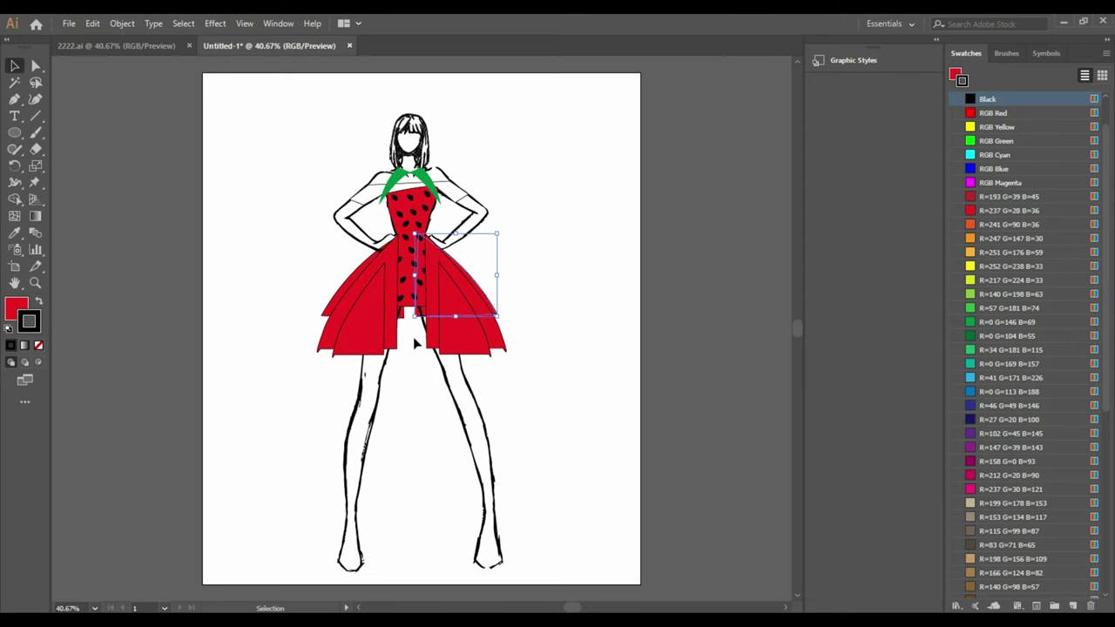
left_click(574, 327)
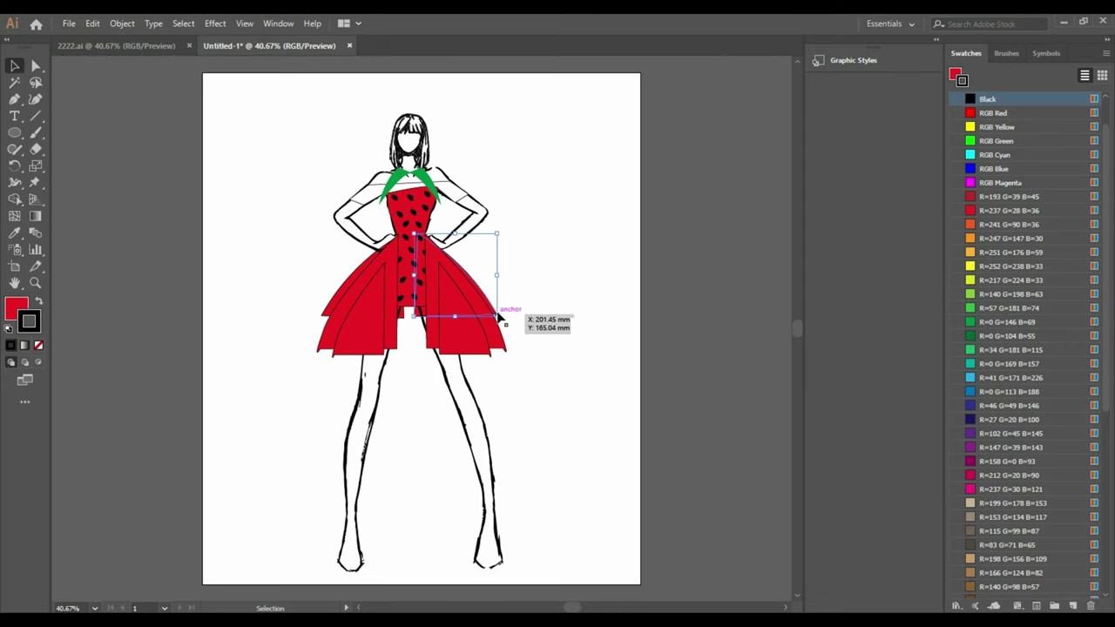
left_click(520, 338)
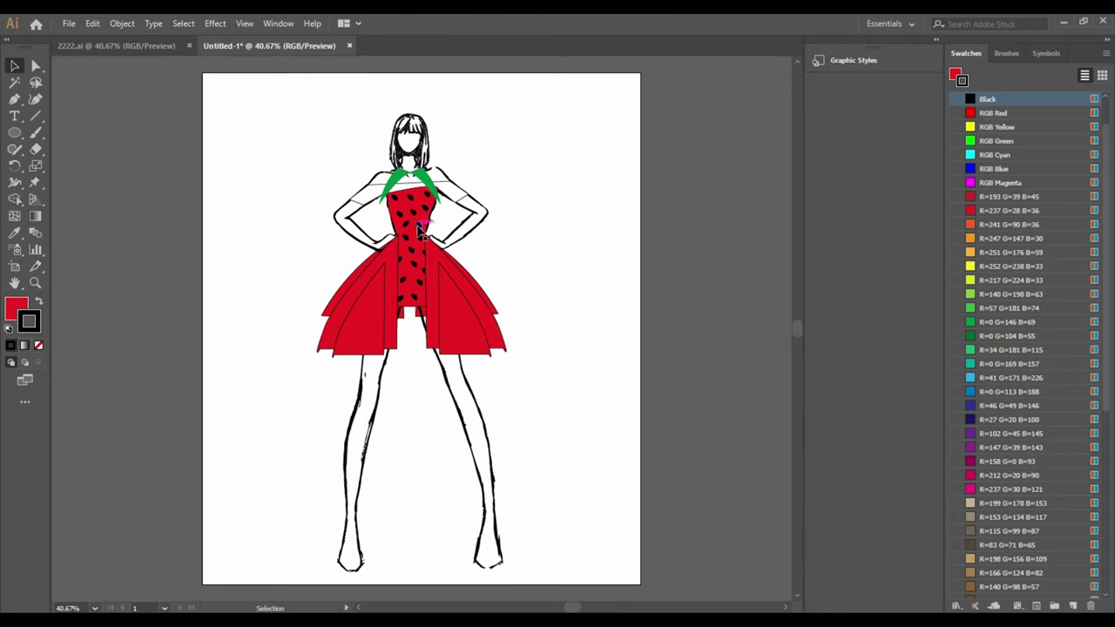
Select the black seed dots at the top of the bodice, group them and paste a copy.
key("shift+x")
left_click_drag(415, 215, 427, 192)
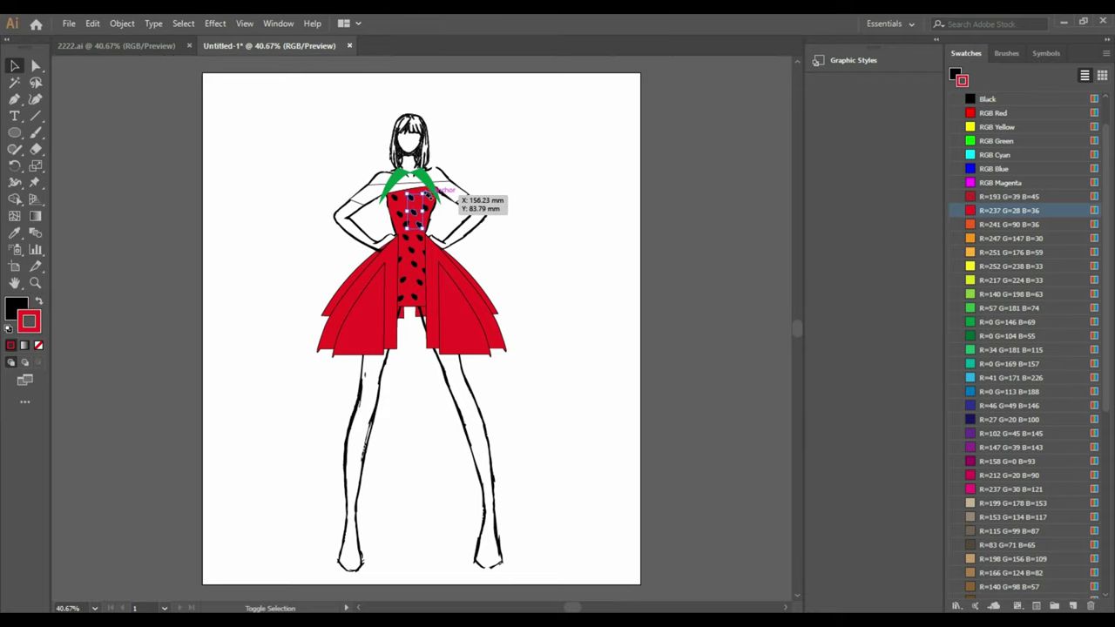
left_click_drag(427, 192, 425, 209)
right_click(427, 210)
key("Escape")
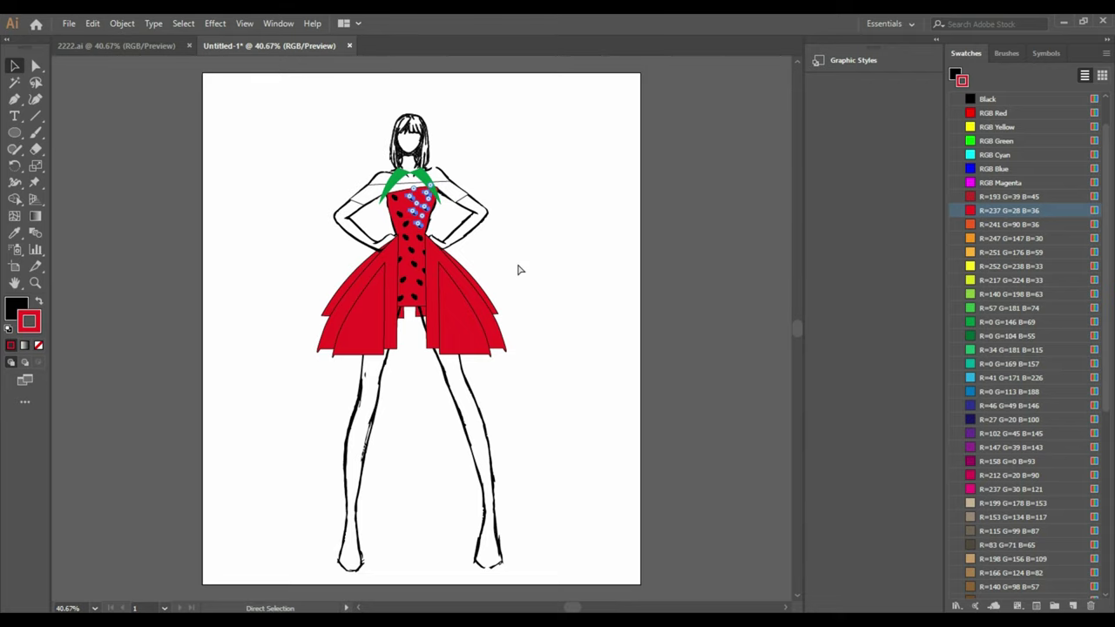
key("ctrl+c")
key("ctrl+v")
Move the dot copies onto the right skirt panel, from the lower to the upper skirt.
mouse_move(425, 317)
left_mouse_down()
mouse_move(443, 298)
mouse_move(437, 345)
mouse_move(452, 331)
mouse_move(439, 272)
mouse_move(490, 331)
mouse_move(492, 290)
mouse_move(463, 302)
left_mouse_up()
key("ctrl+z")
right_click(493, 289)
left_click(509, 314)
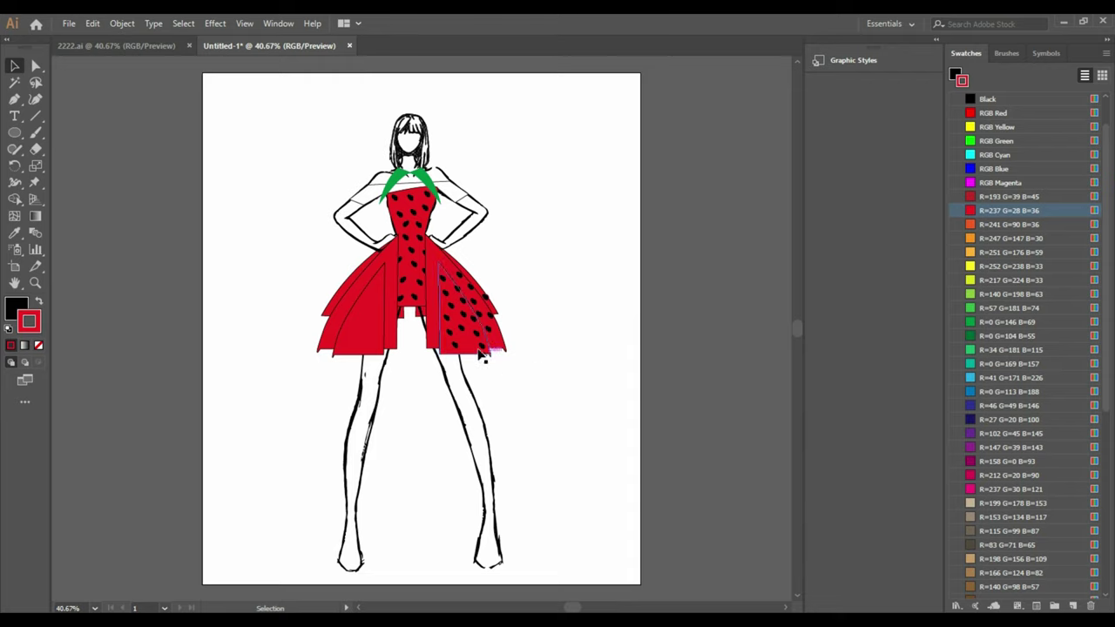
mouse_move(483, 357)
left_mouse_down()
mouse_move(494, 347)
mouse_move(462, 288)
mouse_move(506, 343)
left_mouse_up()
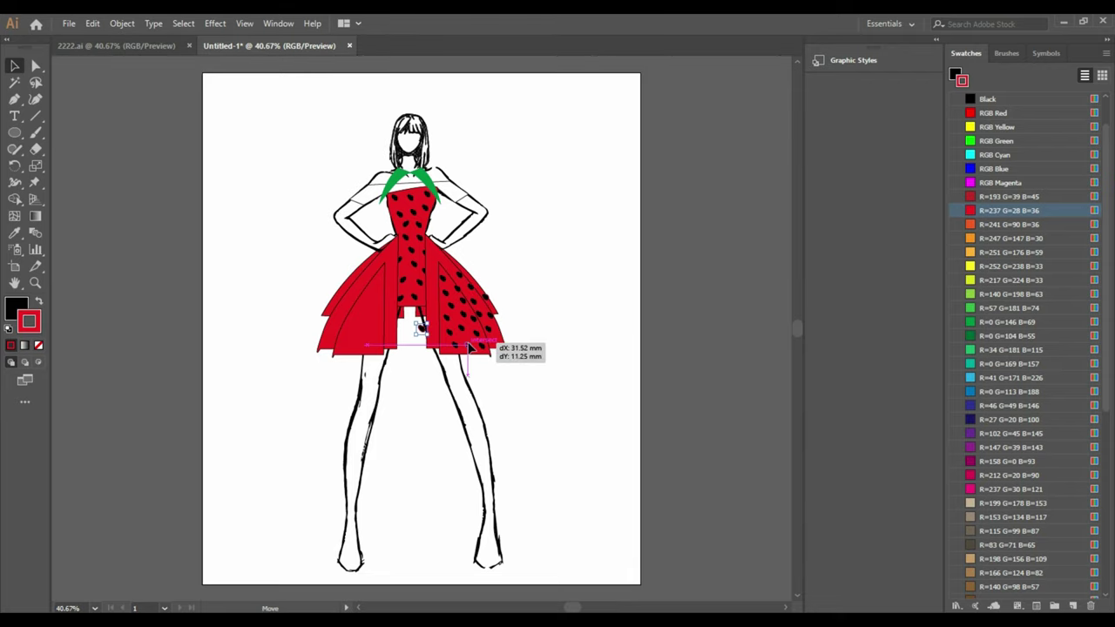
left_click_drag(422, 329, 440, 334)
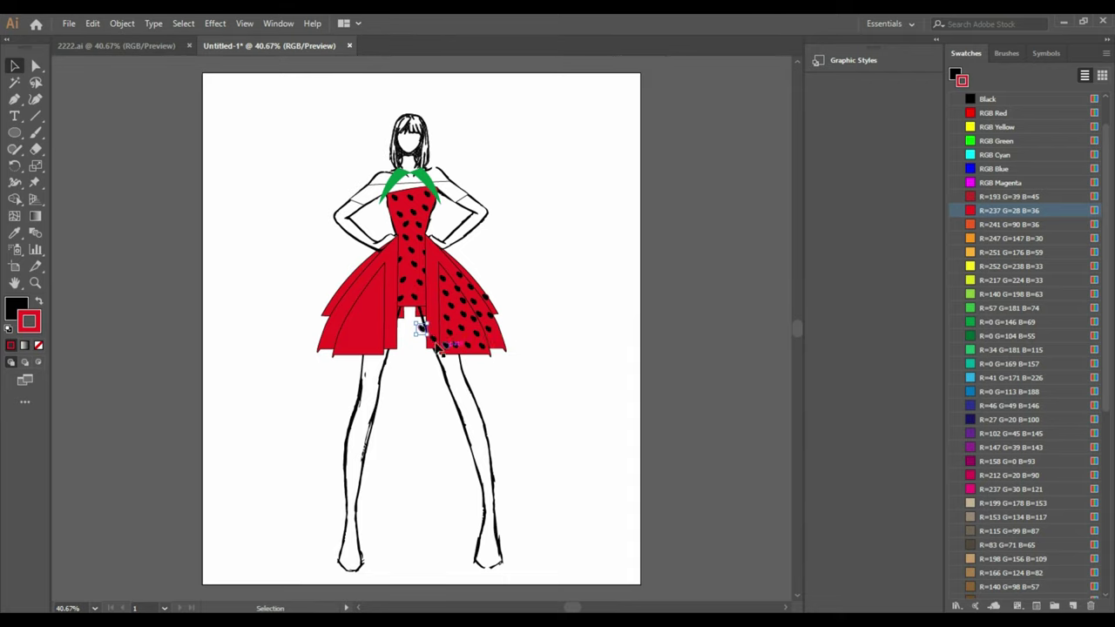
left_click_drag(440, 334, 419, 331)
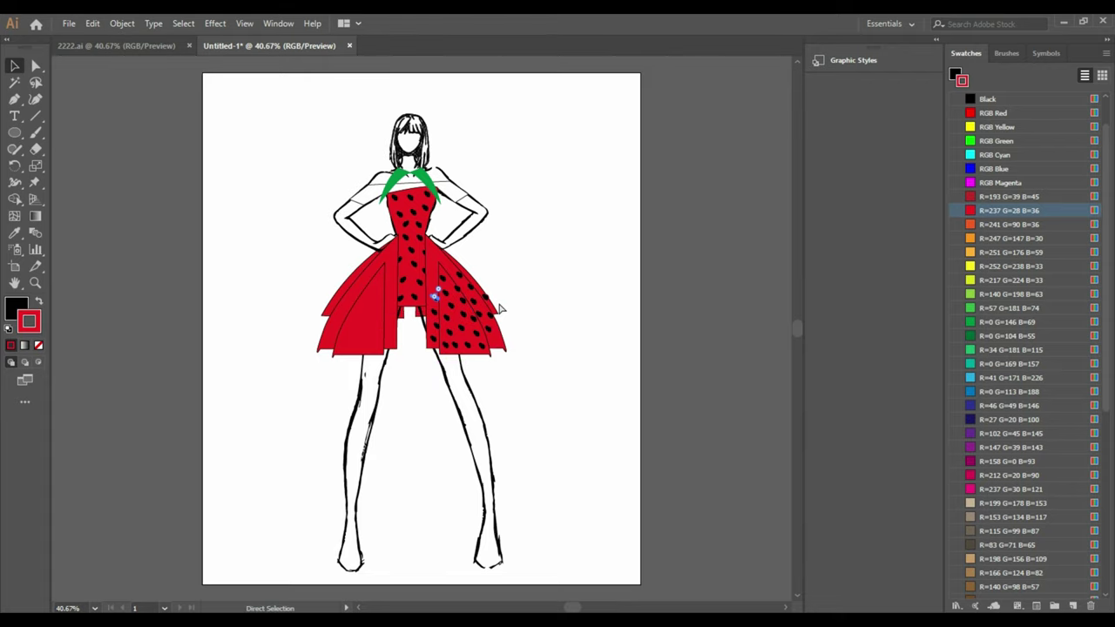
mouse_move(420, 330)
left_mouse_down()
mouse_move(438, 288)
mouse_move(432, 267)
left_mouse_up()
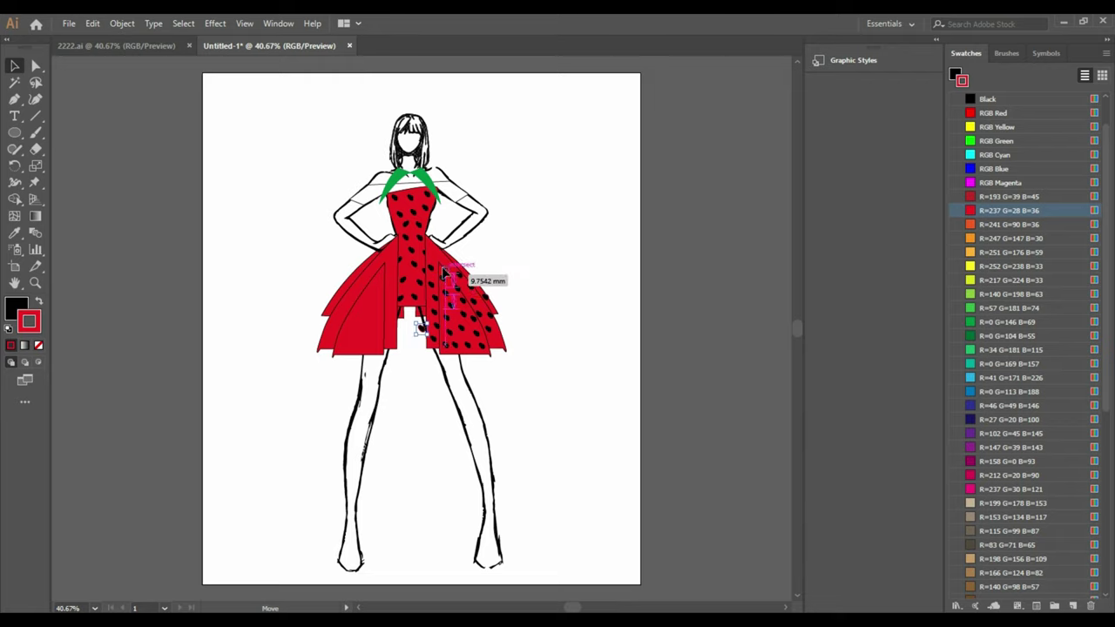
left_click_drag(432, 335, 448, 268)
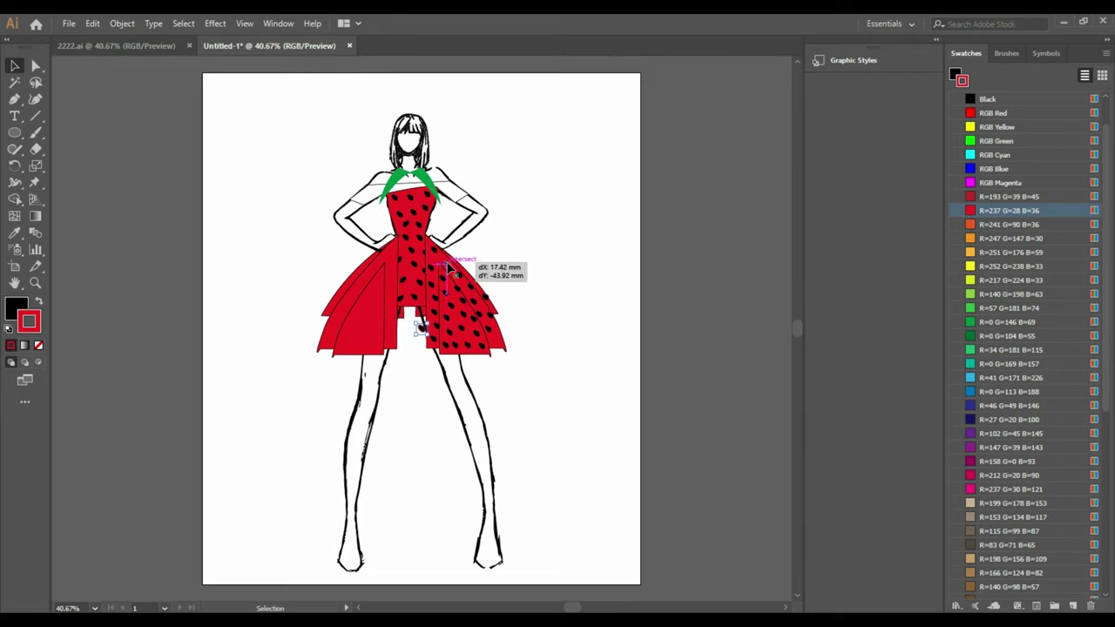
Select the right-skirt dot groups, including the upper skirt dots, together.
left_click(639, 352)
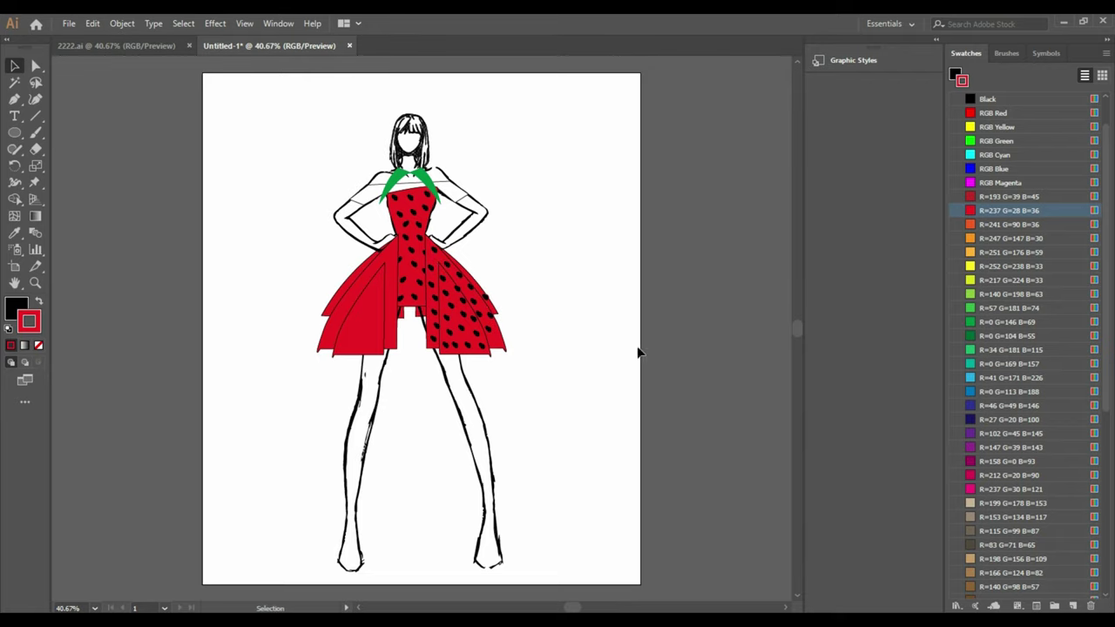
right_click(454, 399)
left_click(563, 428)
left_click(547, 397)
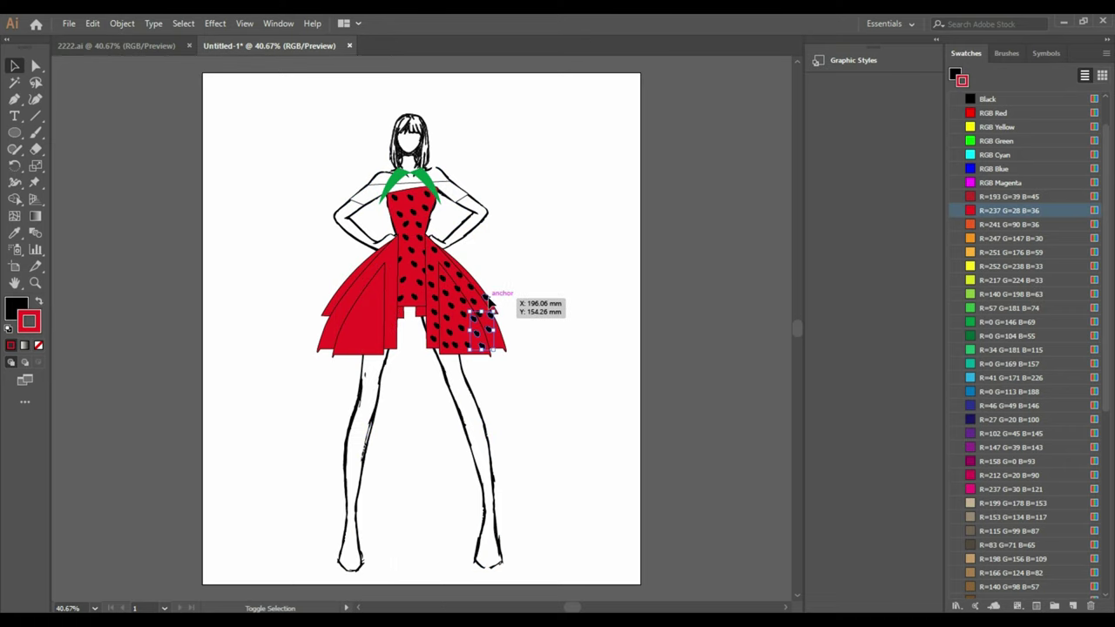
left_click(470, 287, "shift")
left_click(473, 294, "shift")
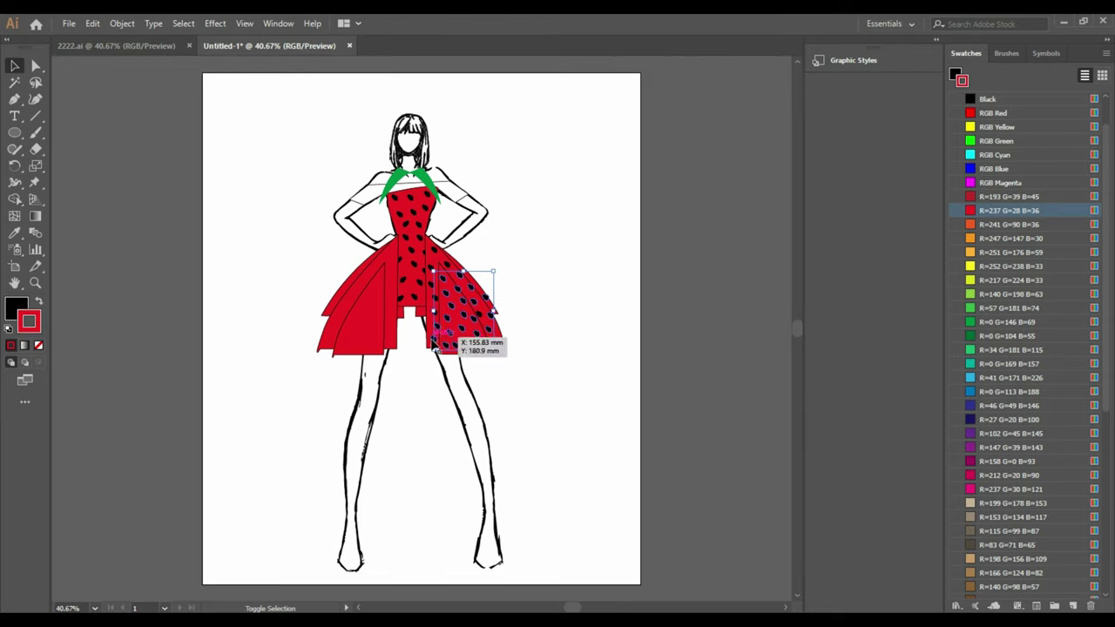
left_click(434, 270, "shift")
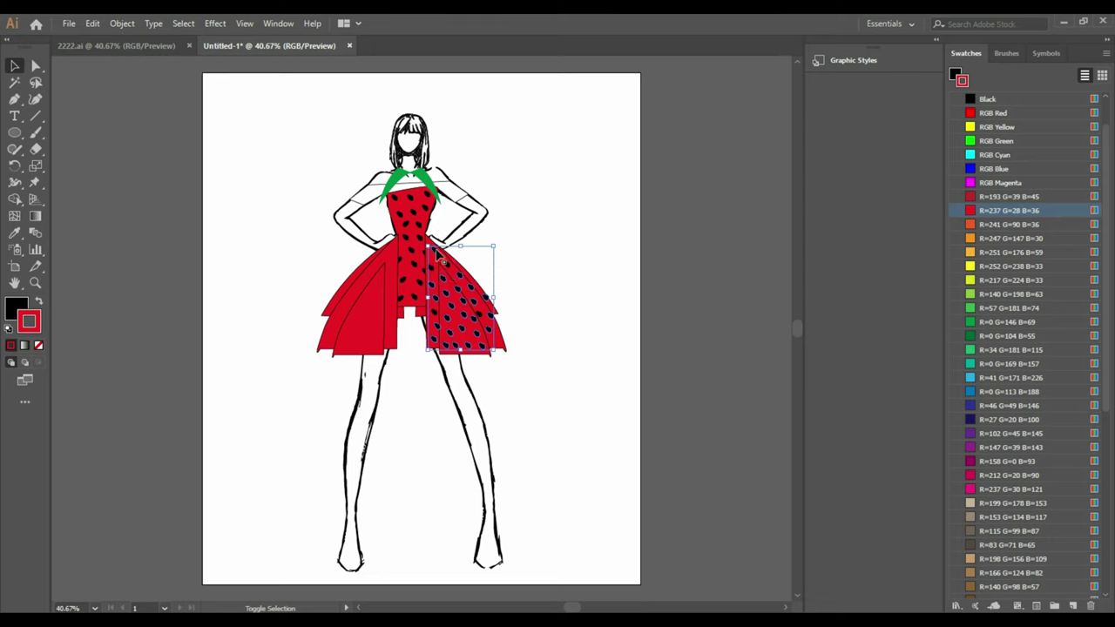
right_click(433, 319)
Group the skirt dots, then paste a mirrored copy onto the left skirt.
left_click(473, 396)
key("ctrl+c")
key("ctrl+v")
right_click(432, 352)
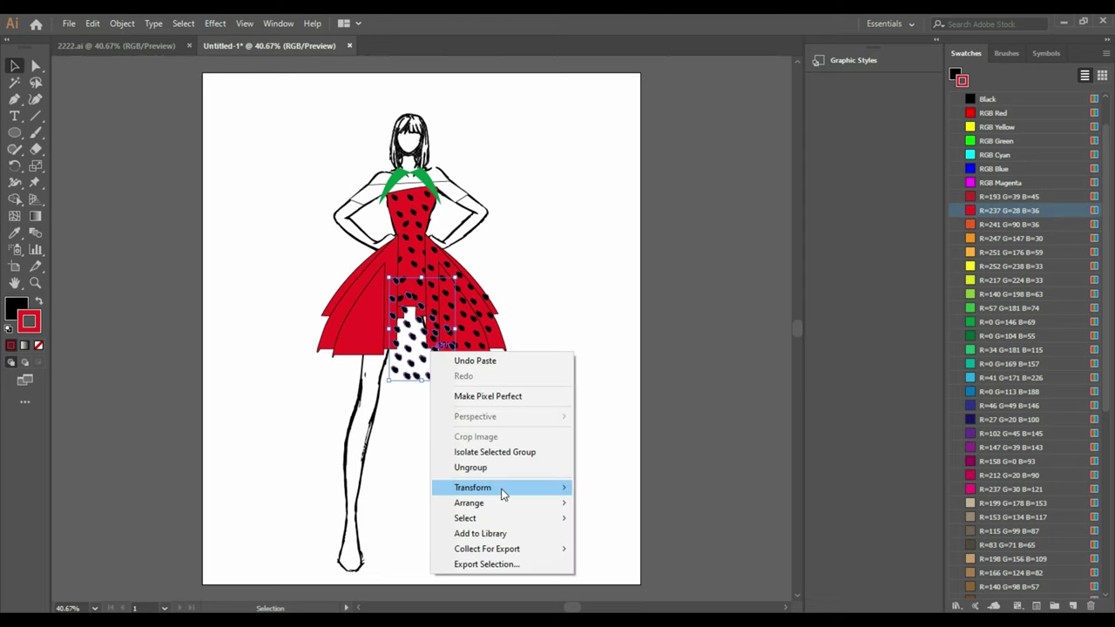
left_click(609, 537)
key("Return")
mouse_move(397, 343)
left_mouse_down()
mouse_move(353, 324)
mouse_move(358, 313)
left_mouse_up()
left_click(612, 343)
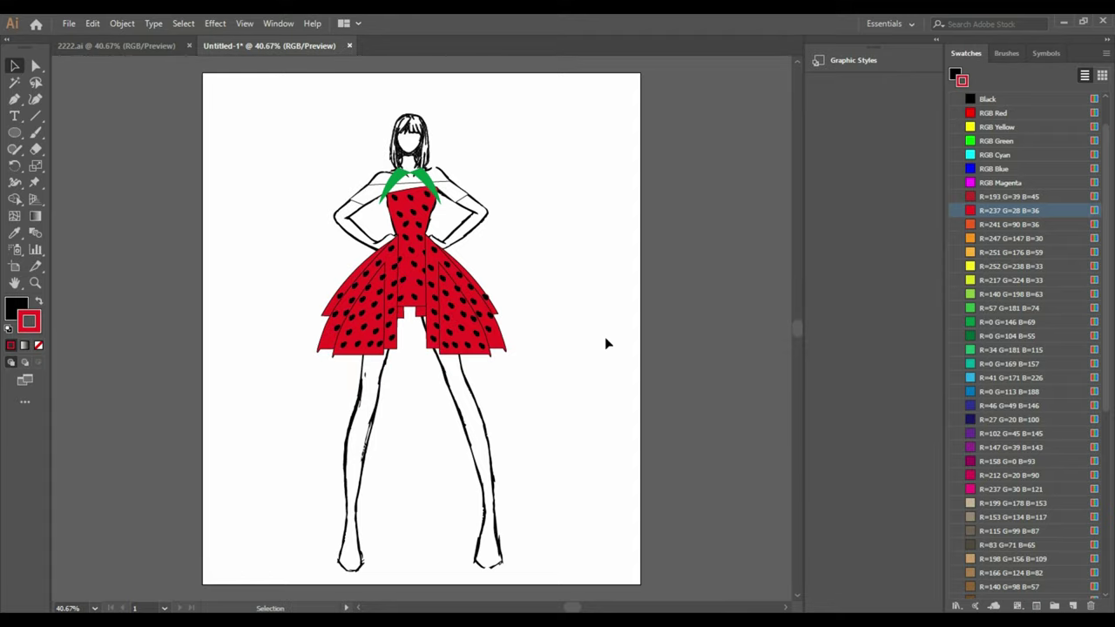
left_click_drag(406, 277, 398, 275)
left_click(514, 276)
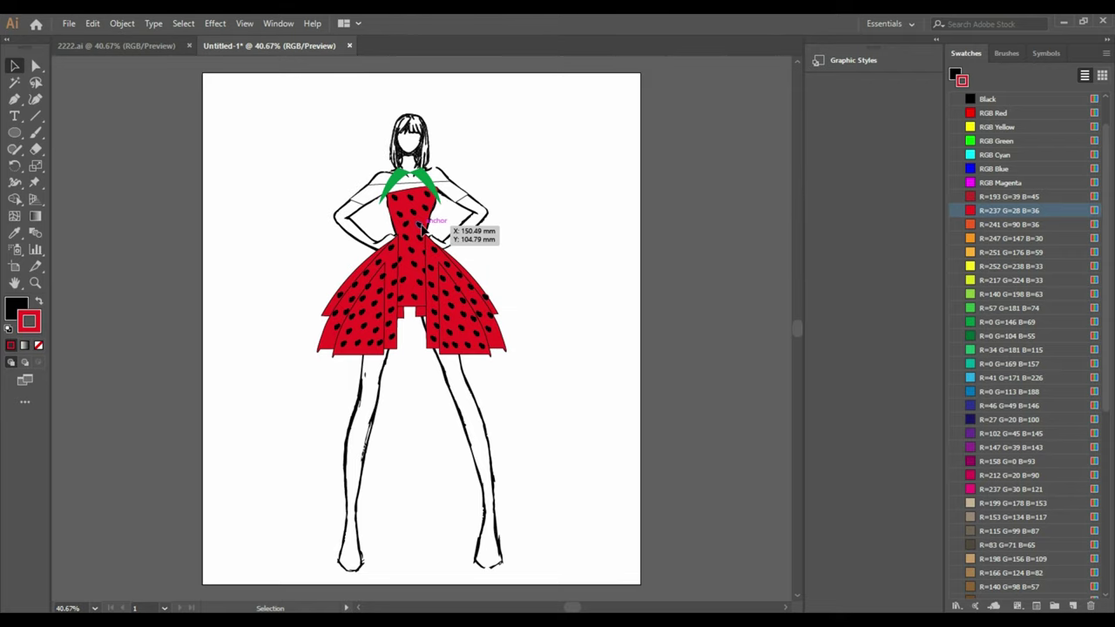
Move polka dots from the bodice into the gaps in the skirt.
key("ctrl+shift+a")
left_click_drag(399, 219, 409, 271)
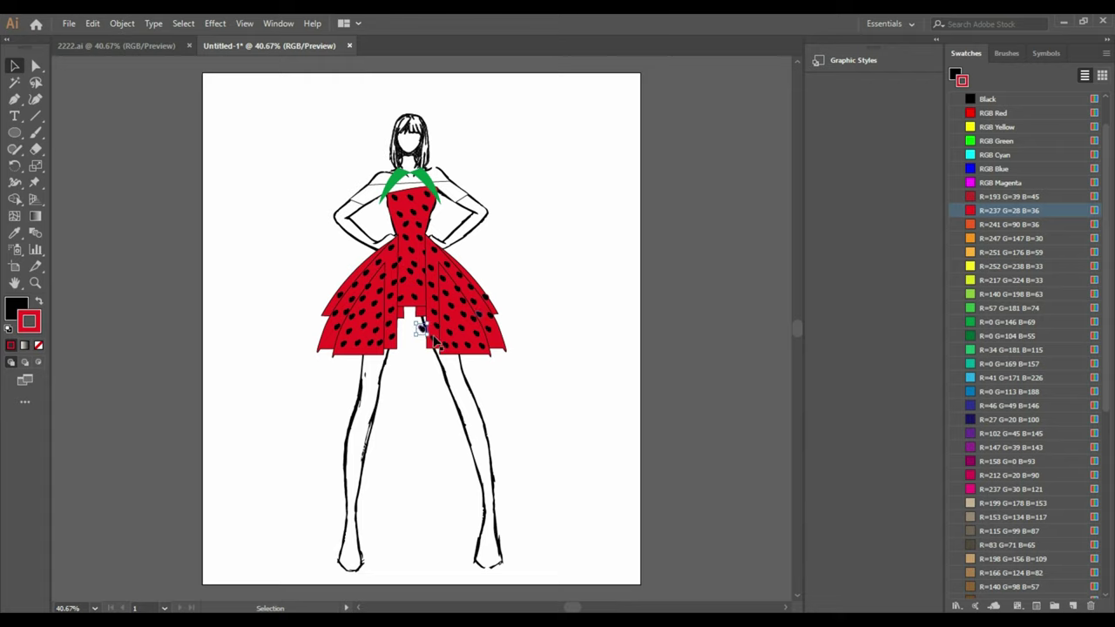
mouse_move(422, 326)
left_mouse_down()
mouse_move(423, 310)
mouse_move(495, 340)
left_mouse_up()
left_click_drag(421, 327, 401, 261)
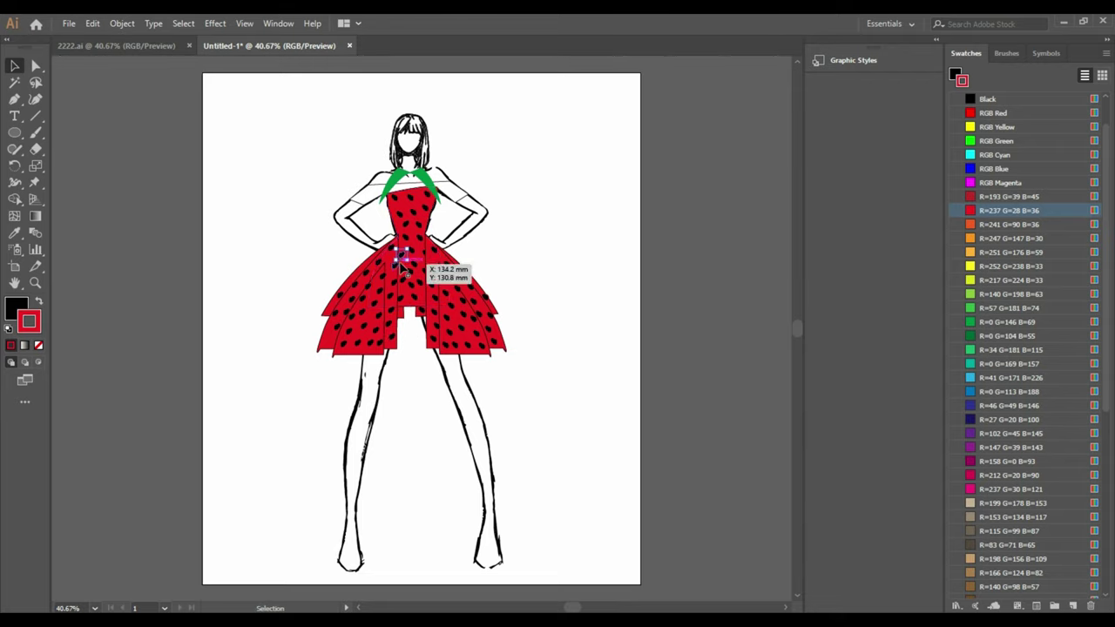
mouse_move(402, 256)
left_mouse_down()
mouse_move(416, 325)
mouse_move(325, 342)
left_mouse_up()
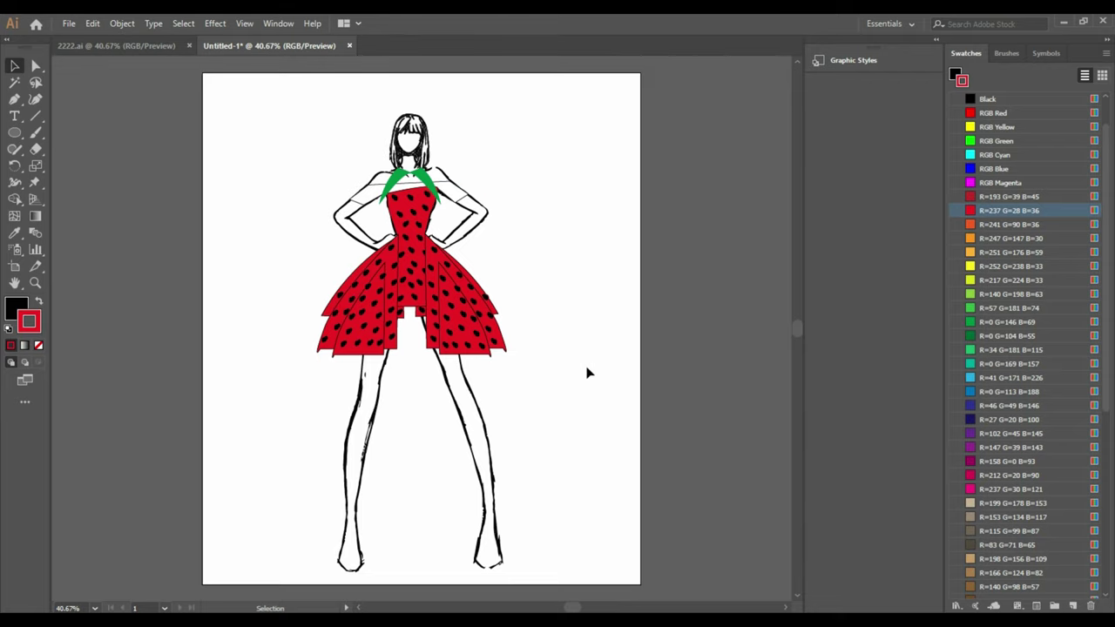
Group the left skirt pieces and the right skirt pieces, then shift a panel left.
left_click_drag(269, 268, 349, 354)
right_click(342, 312)
left_click(376, 395)
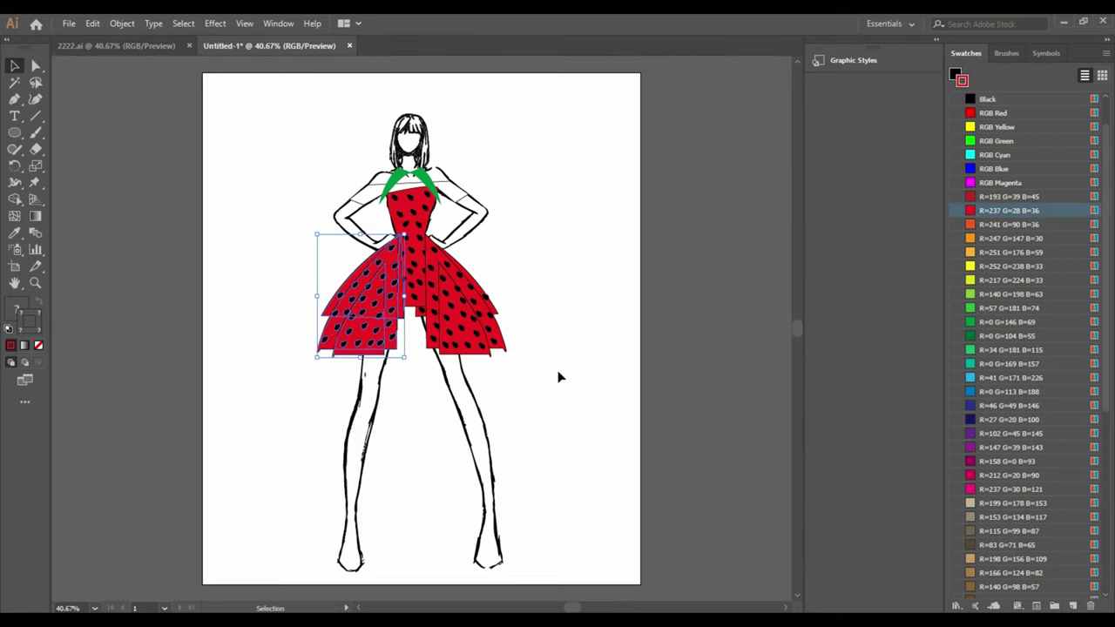
left_click_drag(539, 375, 494, 307)
right_click(482, 284)
left_click(515, 369)
left_click(560, 390)
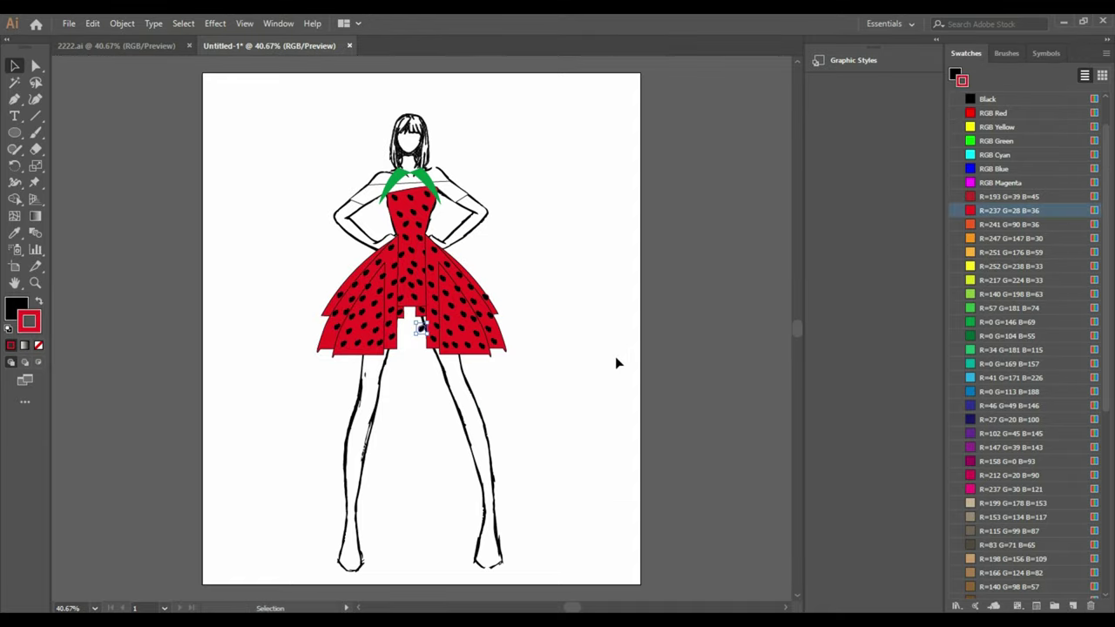
left_click_drag(444, 335, 359, 373)
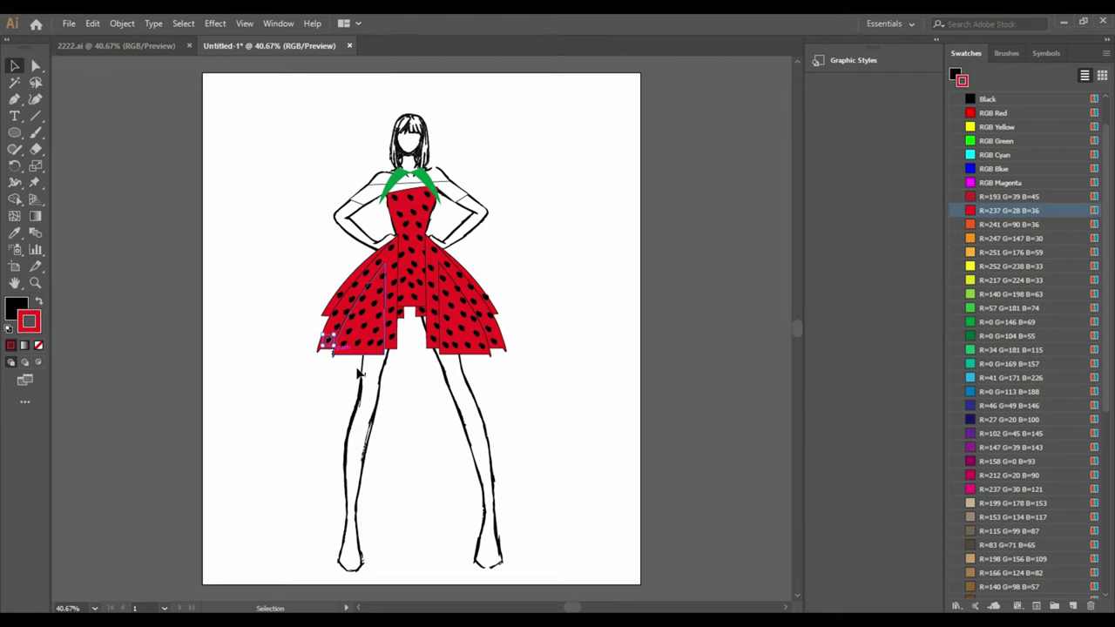
Load the Decorative_Text Dividers brush library and give the bodice an ornamental divider stroke.
left_click(427, 228)
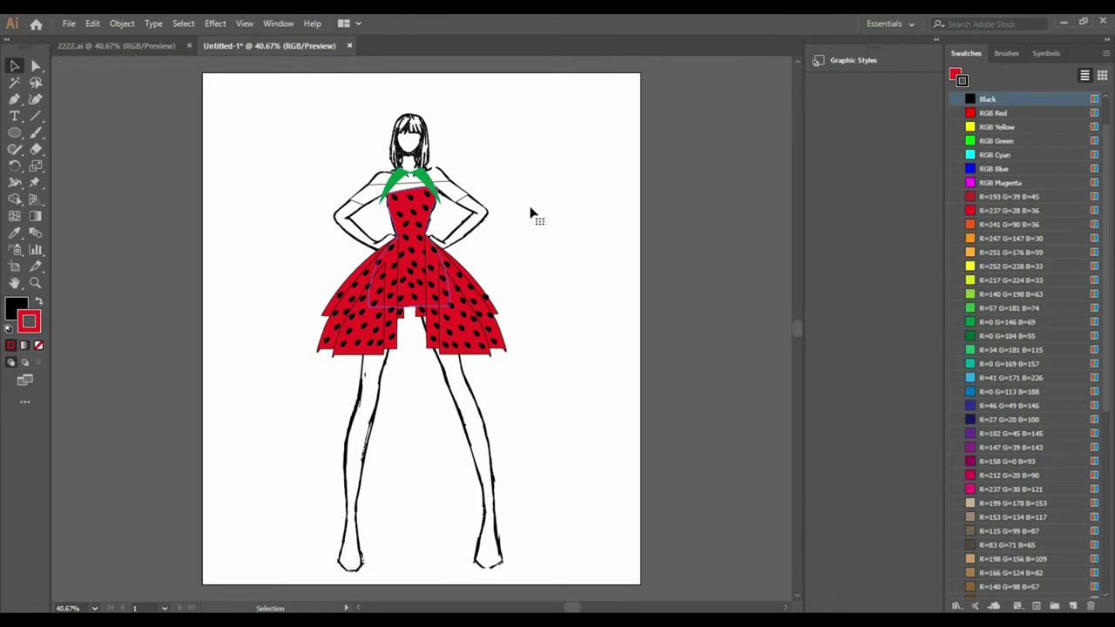
left_click(1002, 53)
left_click(955, 607)
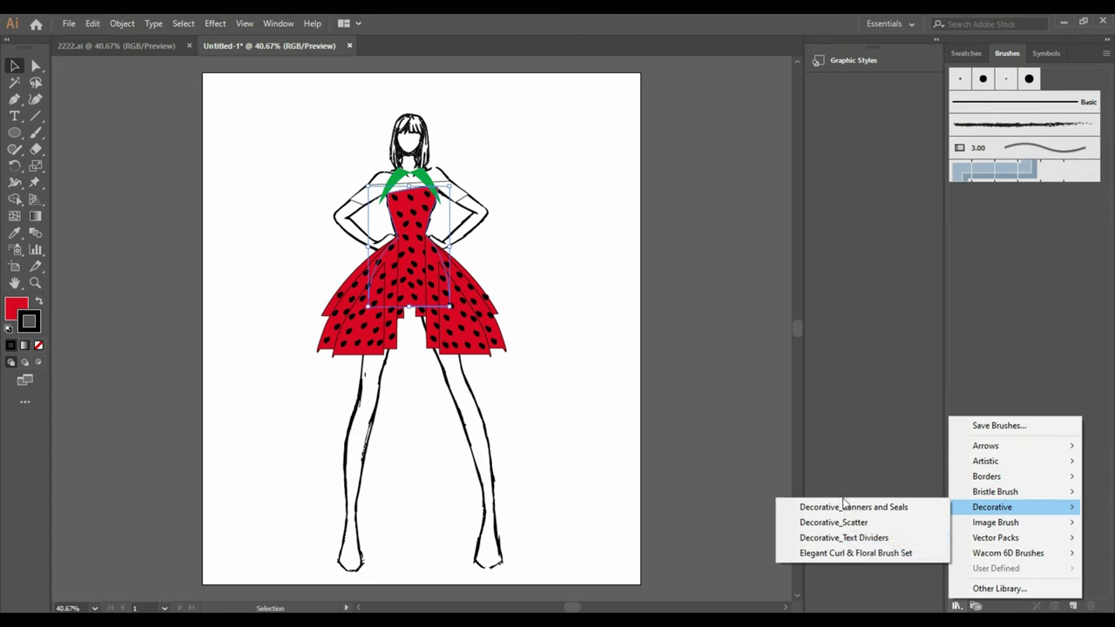
left_click(836, 539)
mouse_move(604, 278)
left_mouse_down()
mouse_move(780, 122)
mouse_move(801, 127)
left_mouse_up()
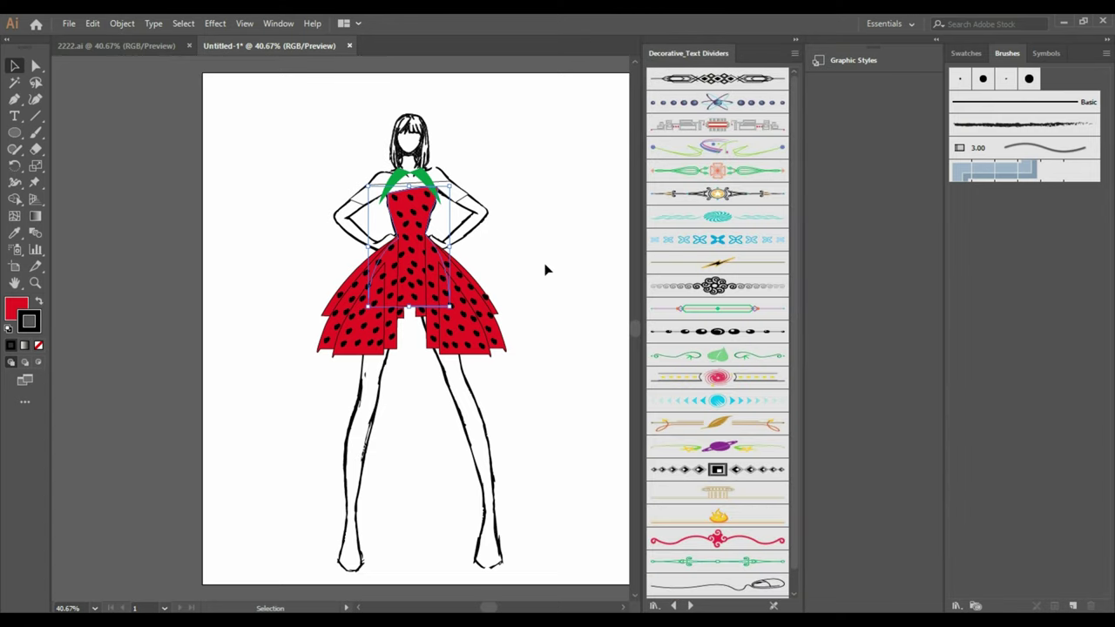
left_click(717, 330)
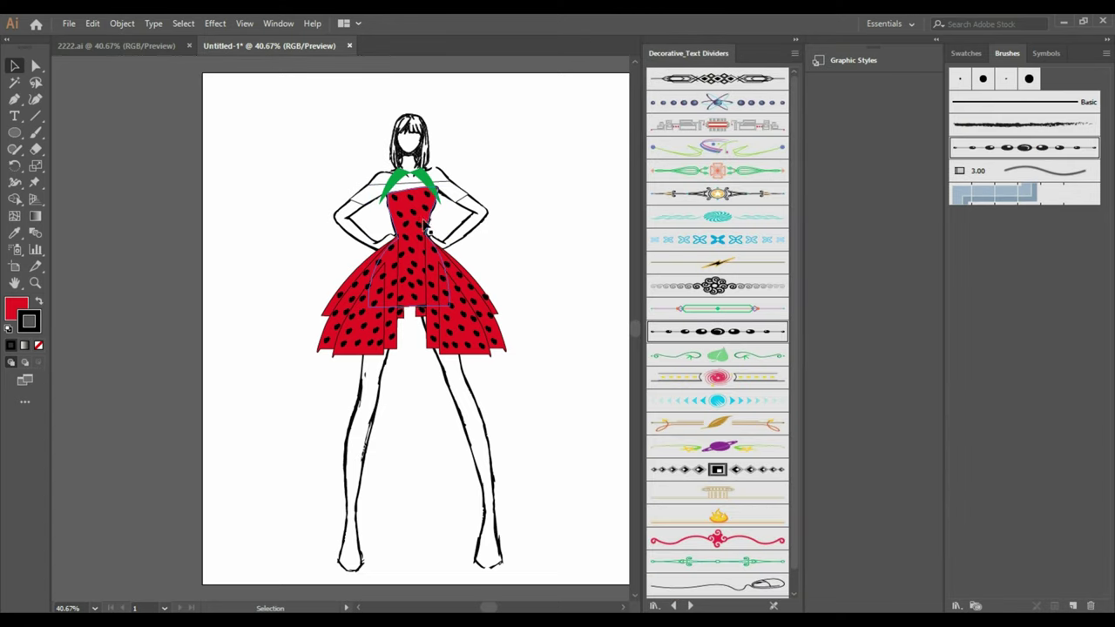
left_click(760, 77)
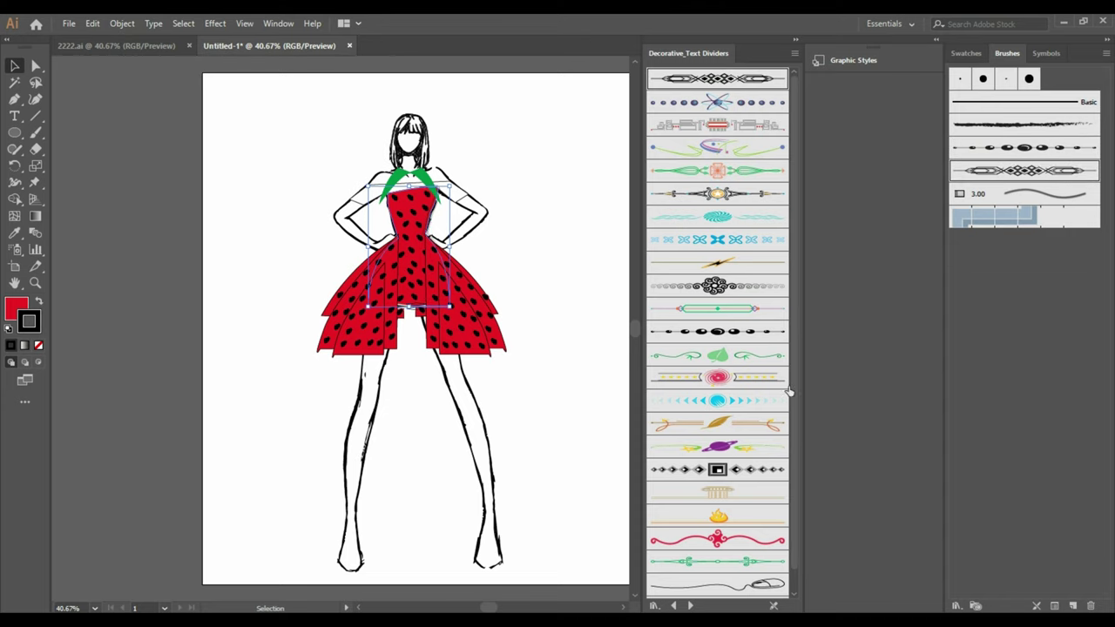
Edge the right skirt panel with a square-diamond divider and the left panel with a divider brush.
scroll(788, 392, "down", 1)
left_click(715, 451)
left_click(493, 320)
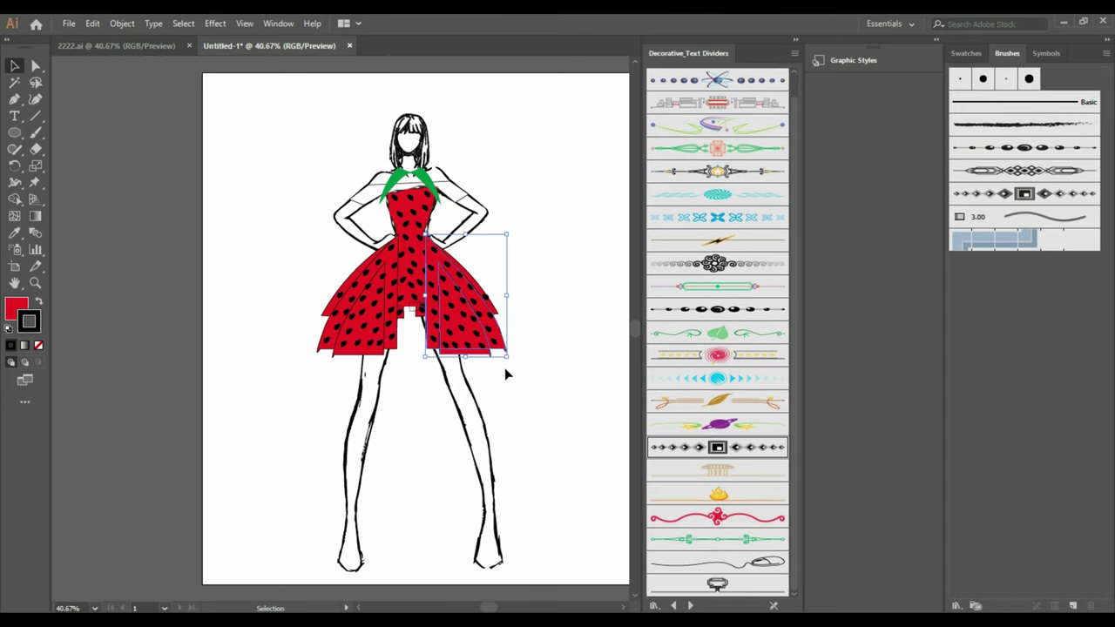
left_click(530, 416)
left_click(443, 341)
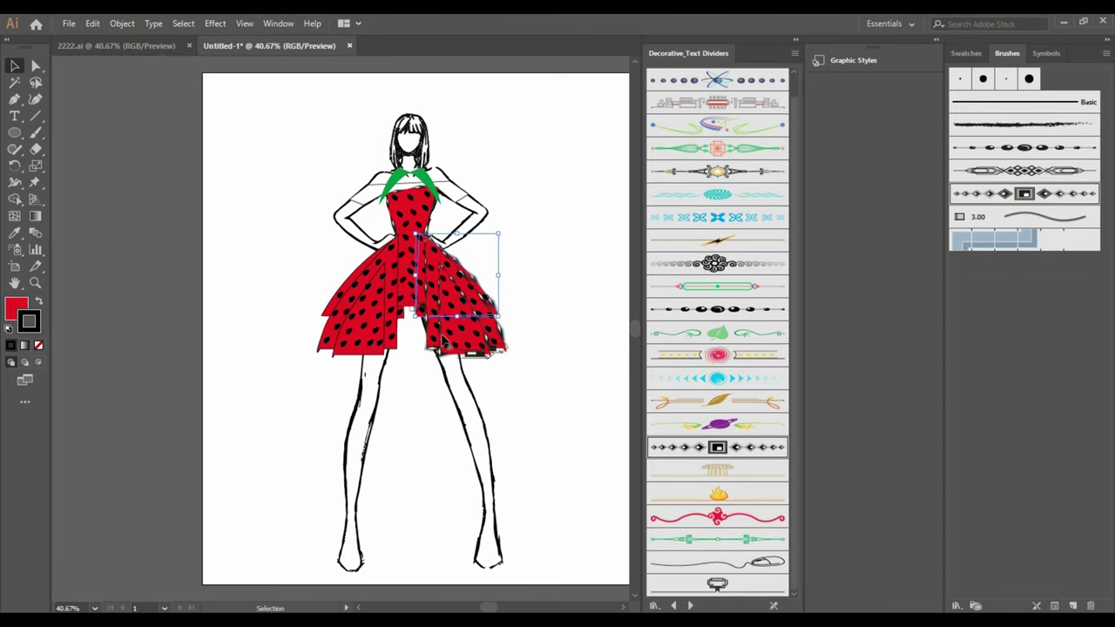
left_click(407, 307)
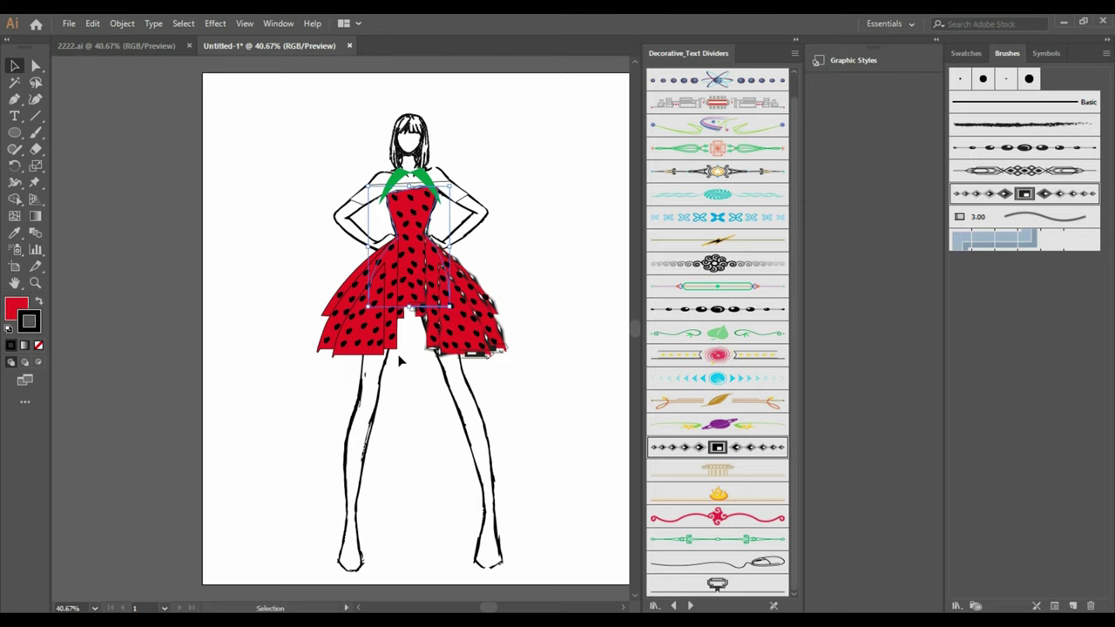
left_click(392, 347)
left_click(658, 448)
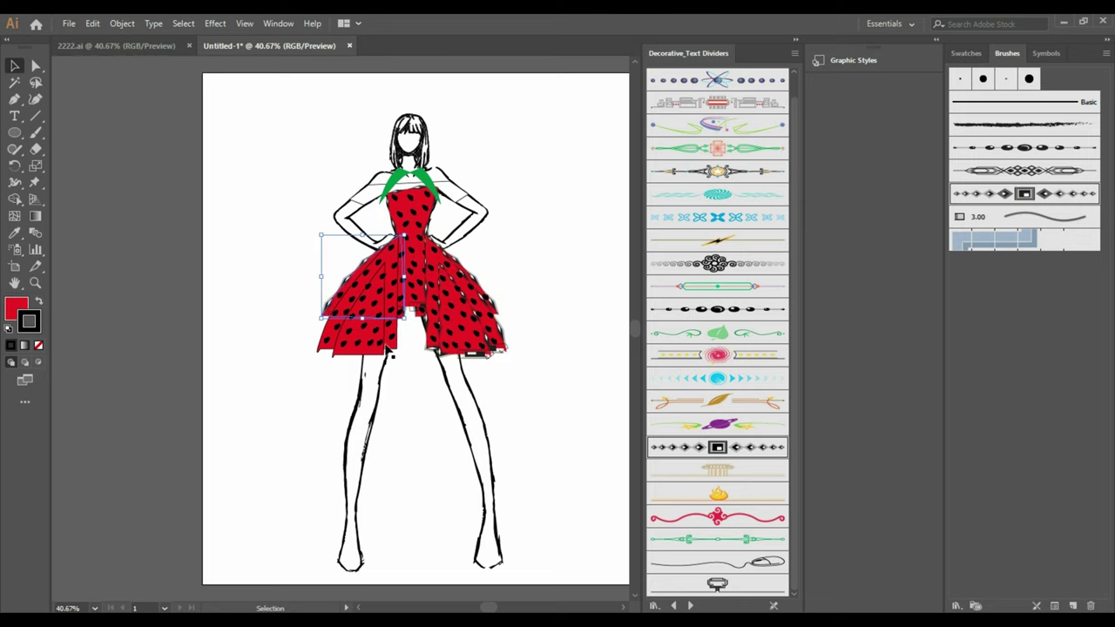
left_click(591, 465)
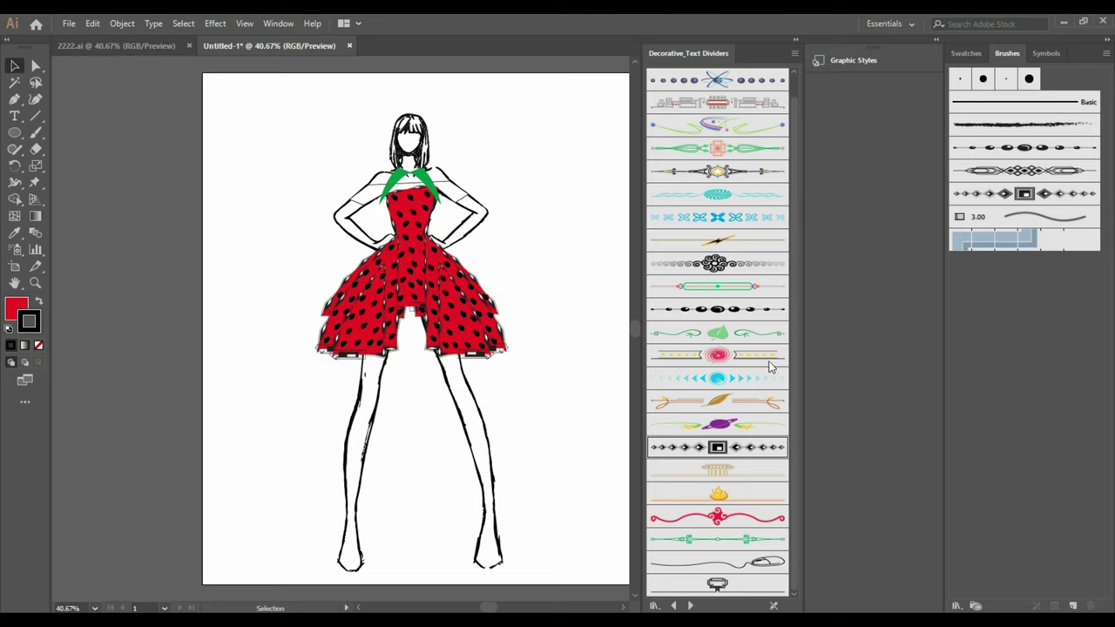
Give the collar a peach-and-green divider brush and stretch it wider.
left_click(422, 184)
left_click(751, 547)
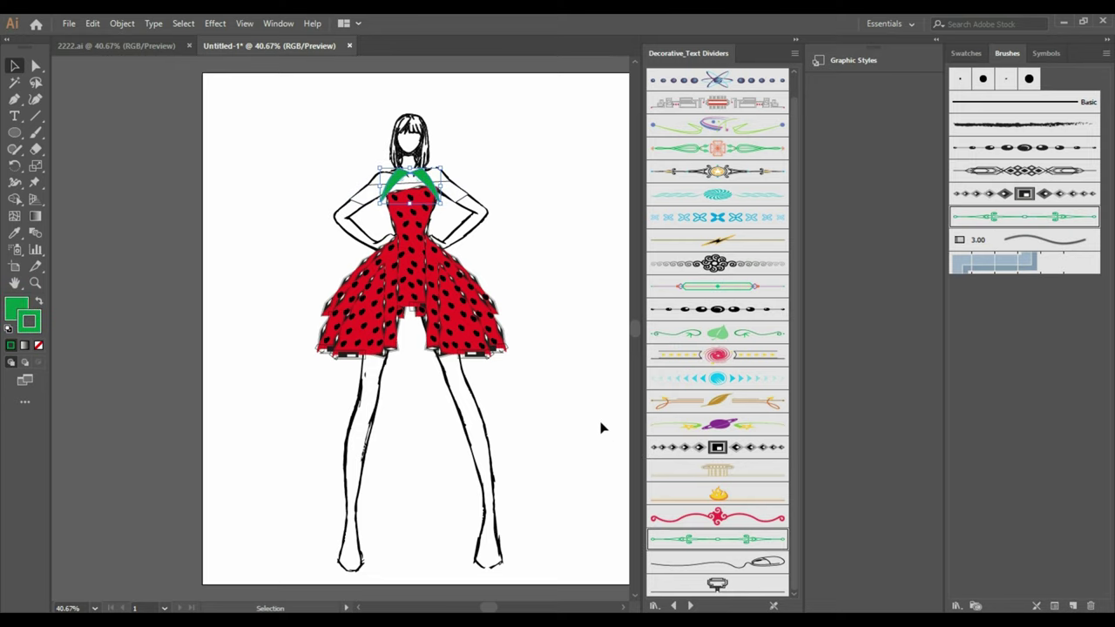
left_click(744, 153)
left_click_drag(442, 207, 470, 209)
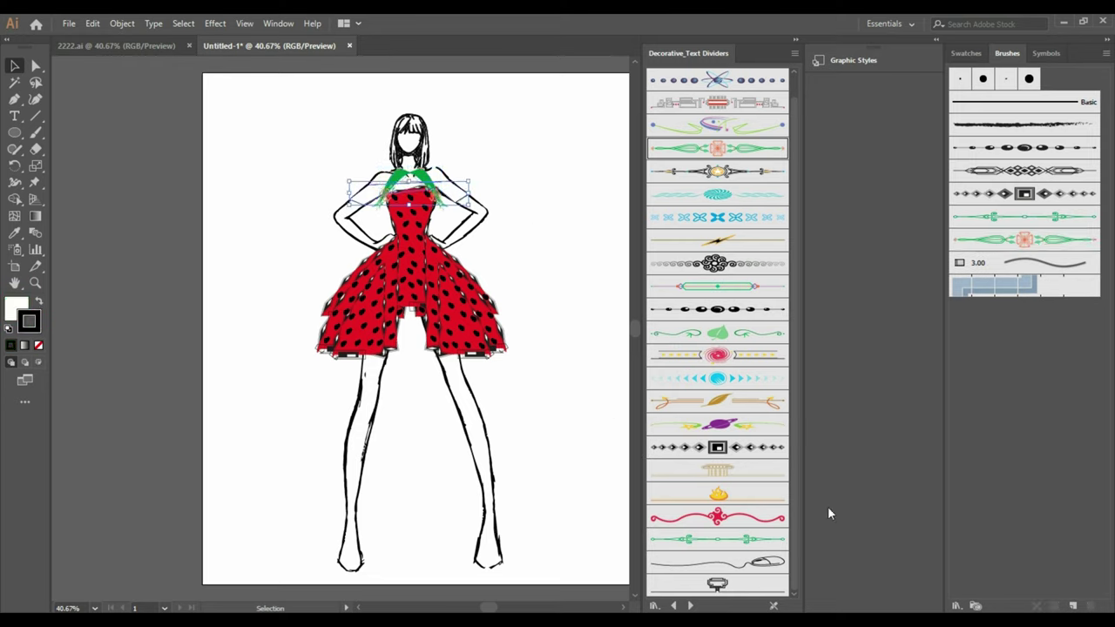
scroll(751, 464, "up", 1)
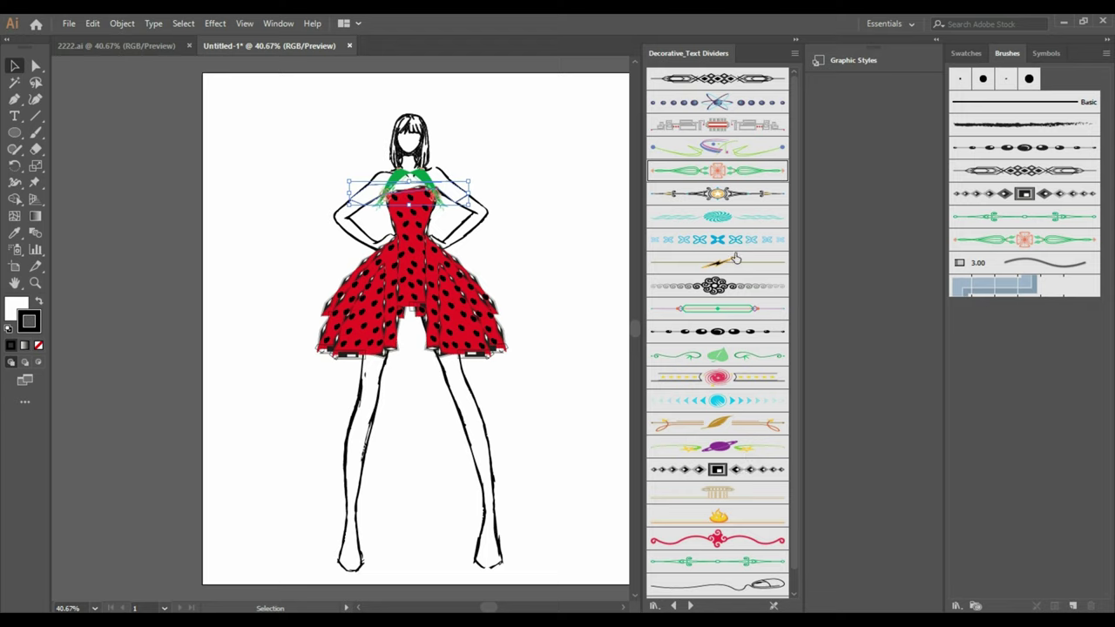
Browse brush libraries to Borders_Novelty and try a pointing-hand border on the neck, then undo it.
left_click(655, 605)
left_click(668, 603)
left_click(690, 604)
left_click(690, 604)
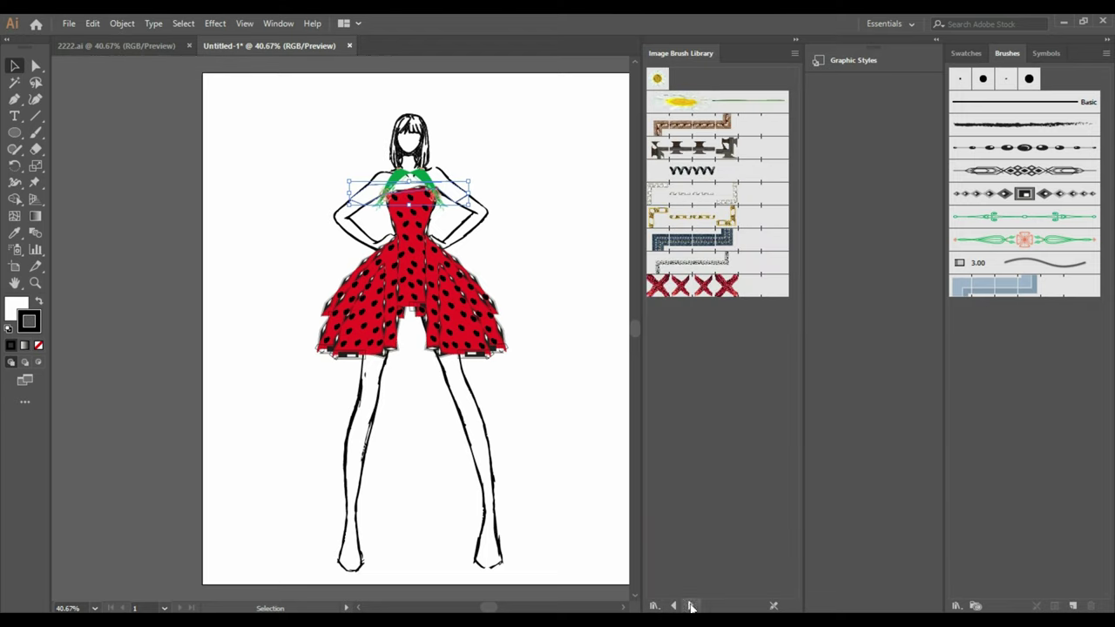
left_click(672, 605)
left_click(673, 605)
left_click(672, 604)
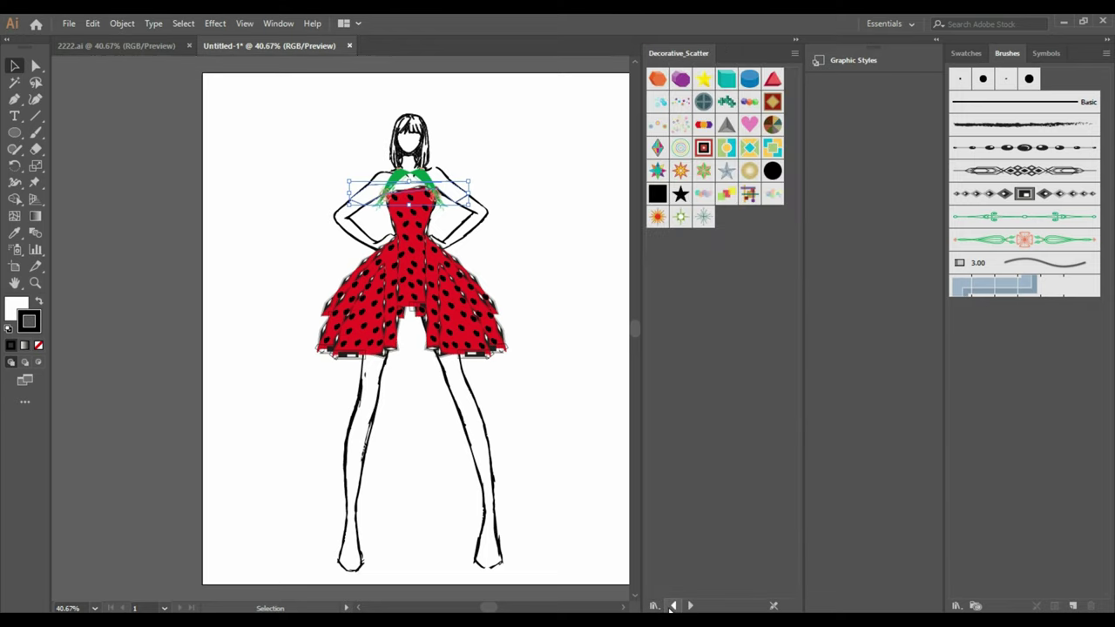
left_click(673, 604)
left_click(672, 604)
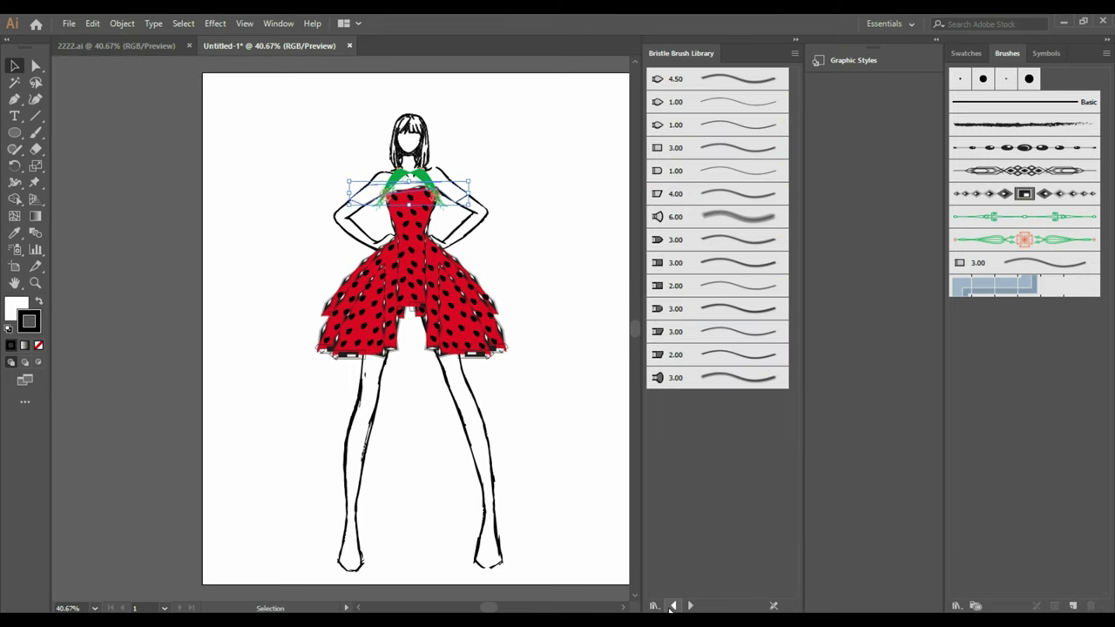
left_click(672, 604)
left_click(672, 604)
scroll(741, 420, "down", 3)
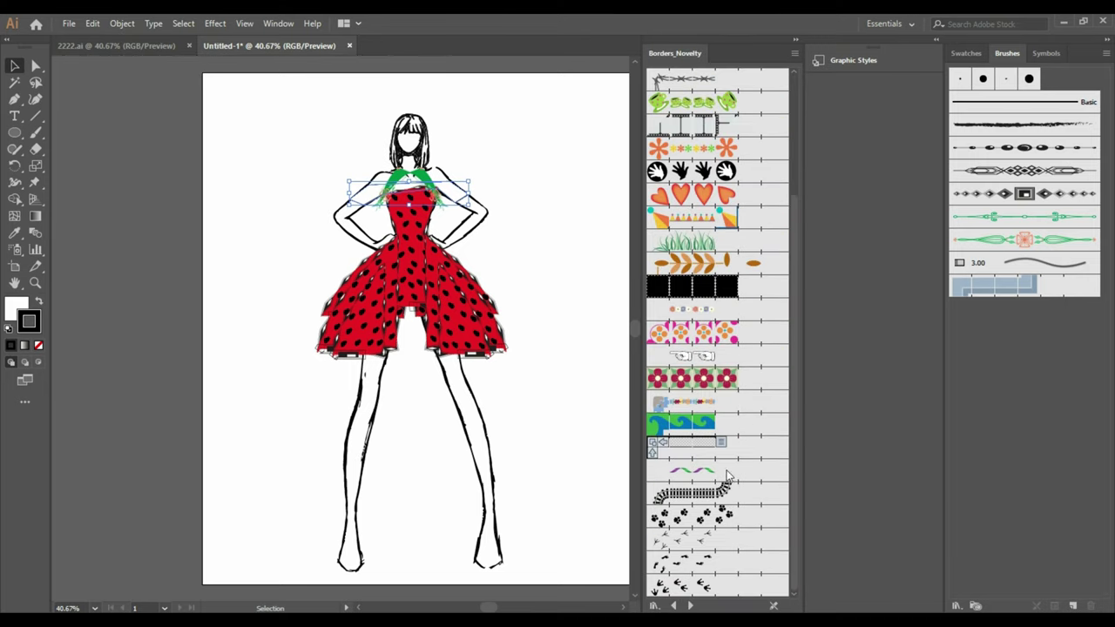
left_click(694, 357)
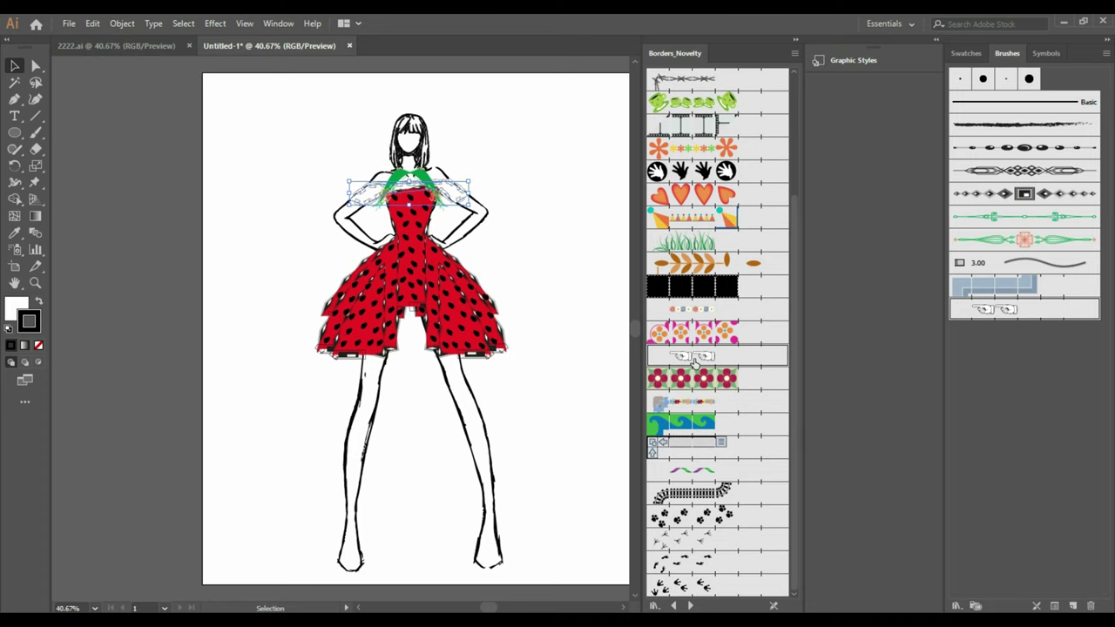
key("ctrl+z")
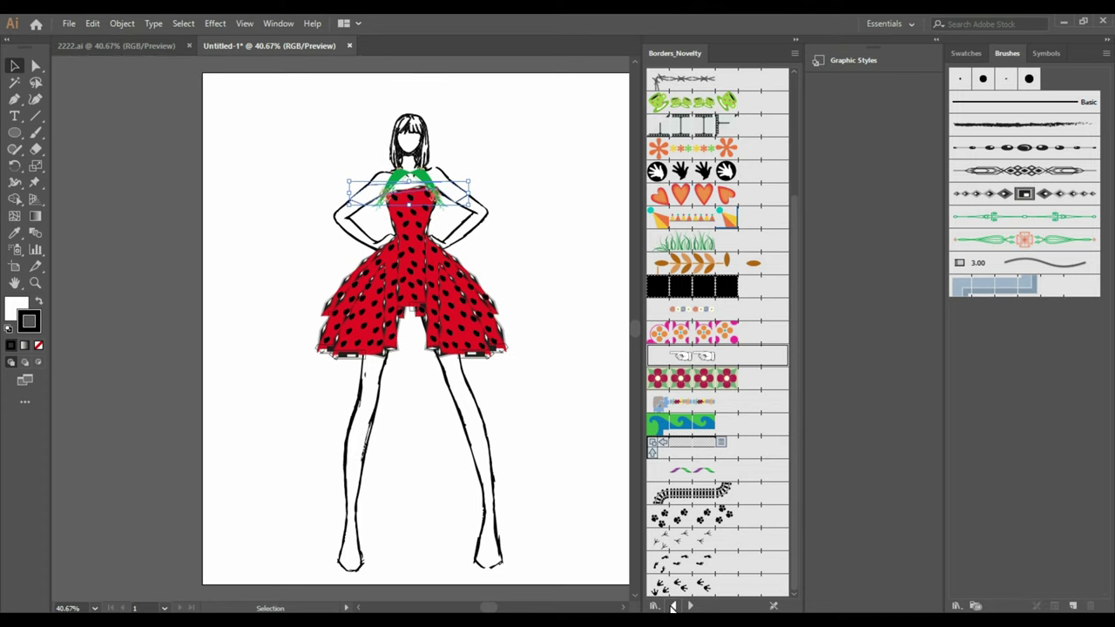
Step back through the Borders and Artistic libraries to the Pattern Arrows library.
left_click(672, 605)
left_click(672, 604)
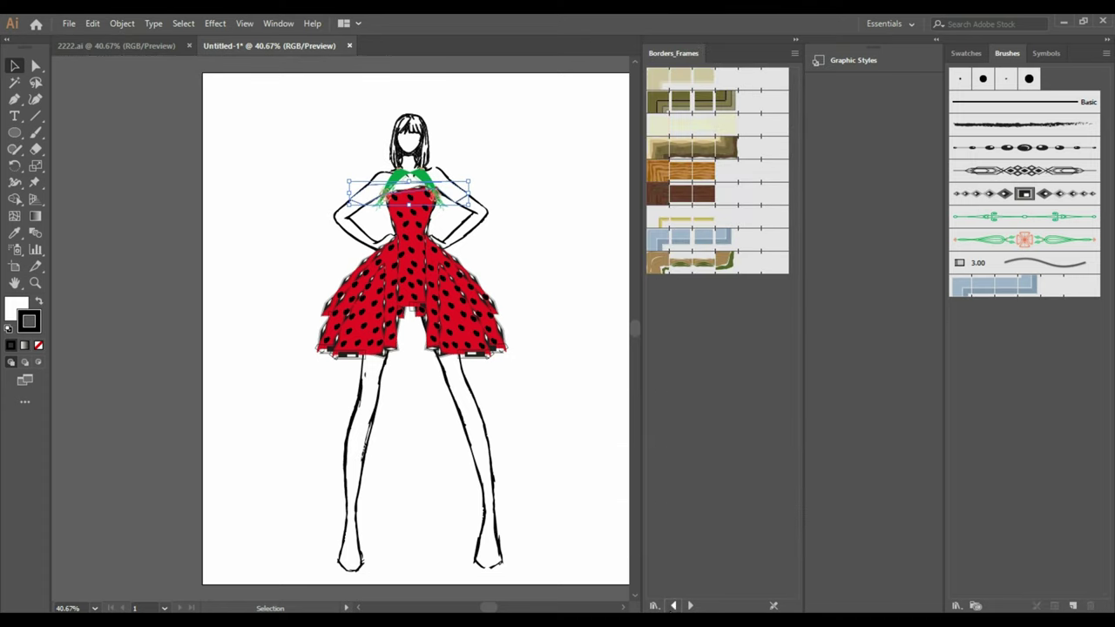
left_click(673, 604)
left_click(672, 605)
left_click(672, 604)
left_click(672, 604)
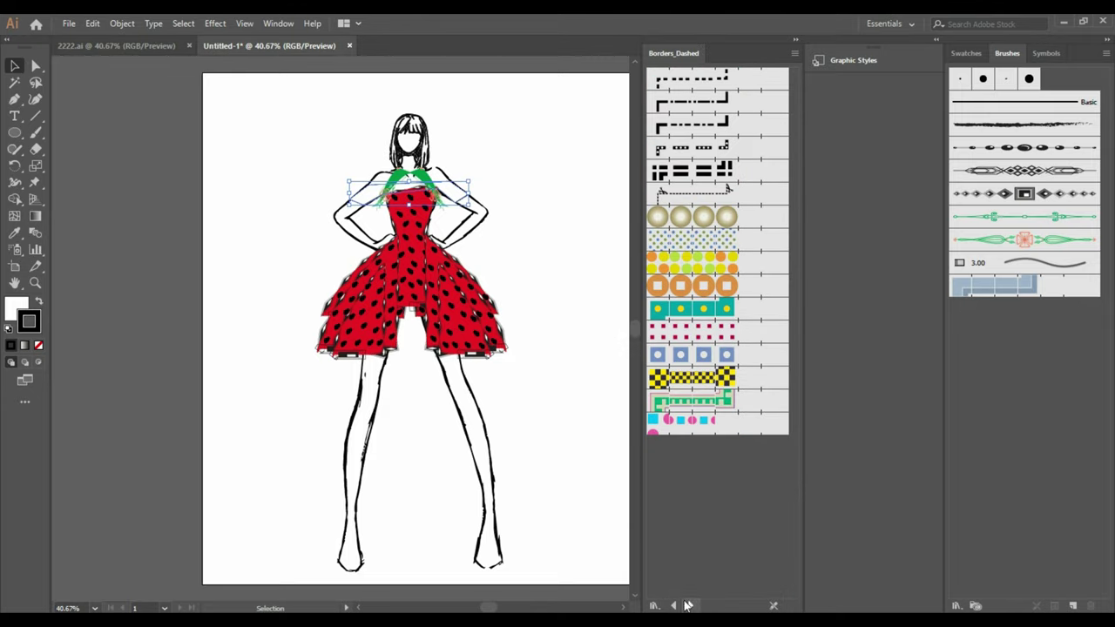
left_click(673, 604)
left_click(673, 604)
left_click(673, 605)
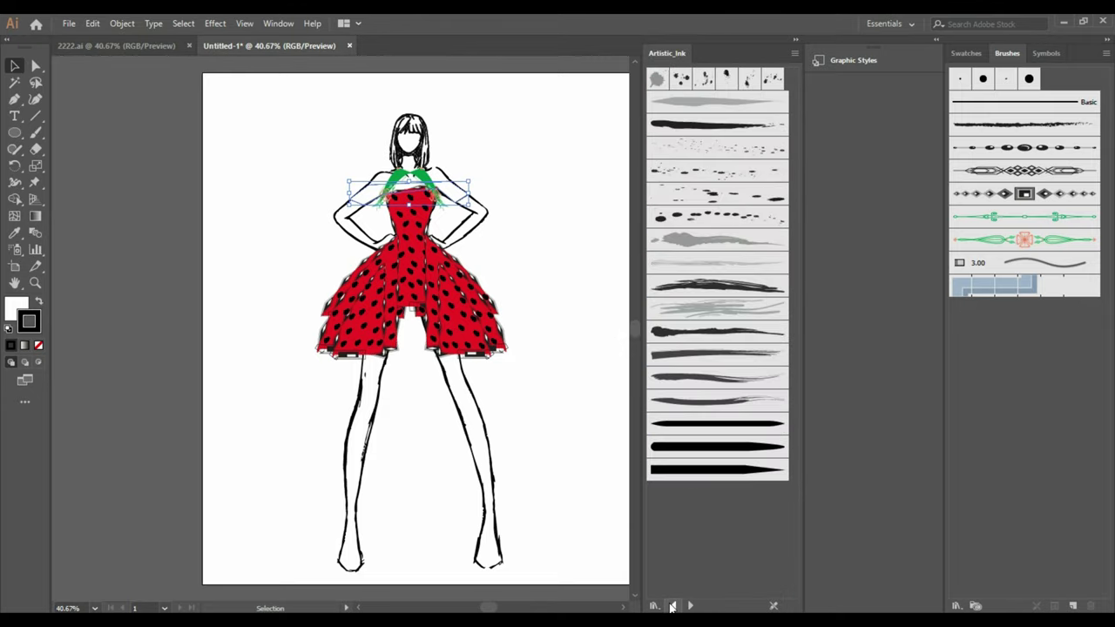
left_click(673, 604)
left_click(673, 604)
Try dotted and square-dots pattern arrow brushes and add one to the document's brushes.
left_click(692, 332)
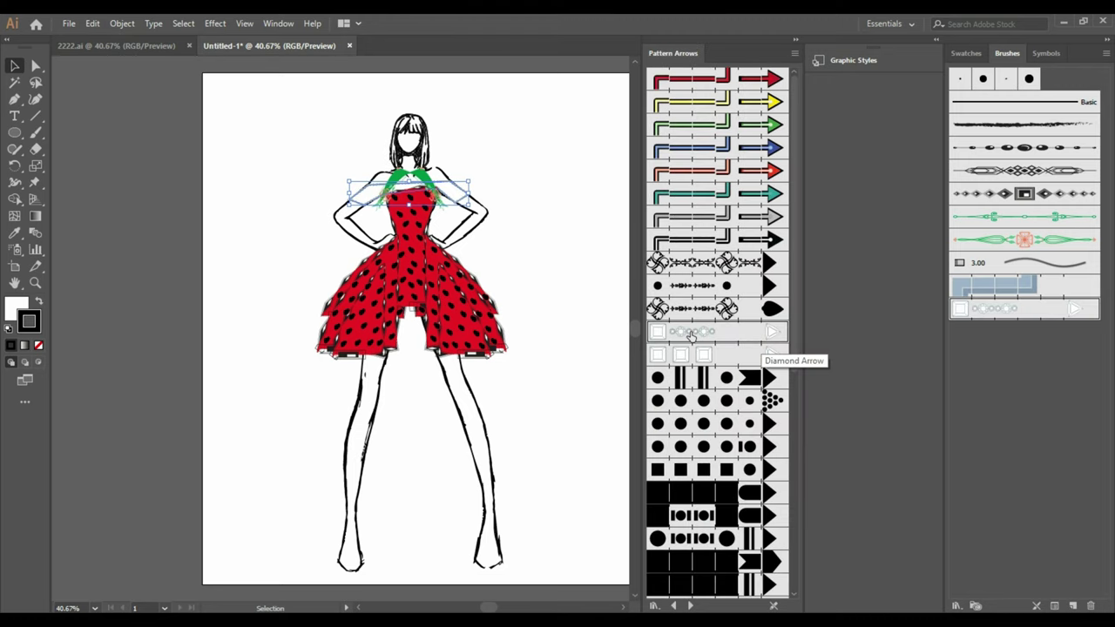
left_click(734, 354)
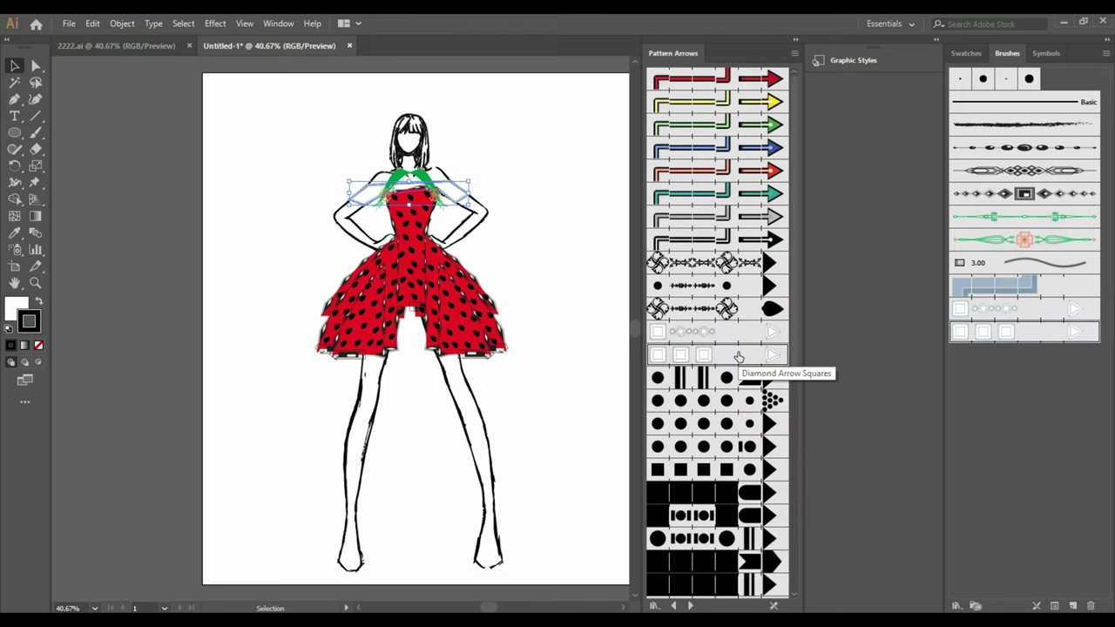
scroll(734, 355, "down", 5)
left_click(771, 404)
scroll(758, 349, "up", 4)
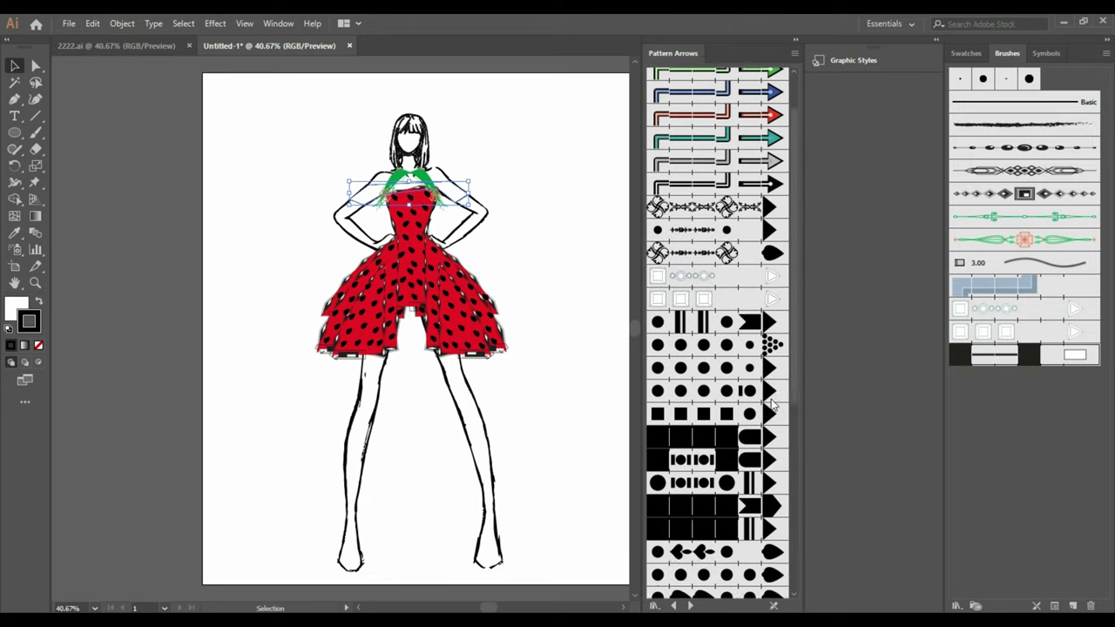
scroll(758, 348, "up", 2)
left_click(726, 331)
left_click(592, 353)
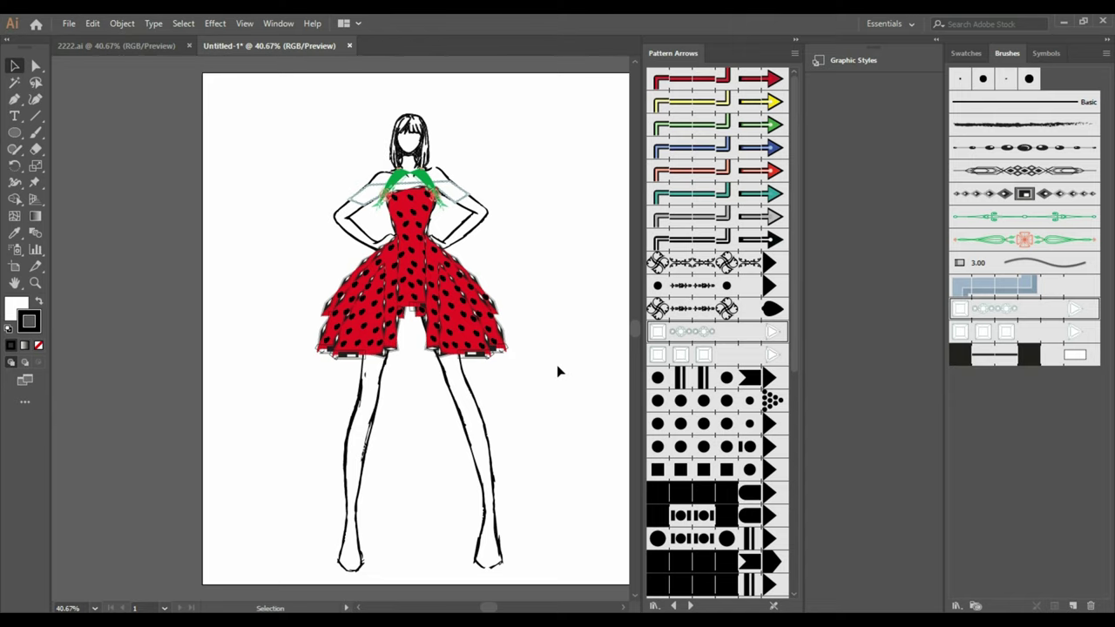
Apply green arrow brushes from Arrows_Special to the collar.
left_click(410, 183)
scroll(523, 218, "up", 1)
left_click(719, 124)
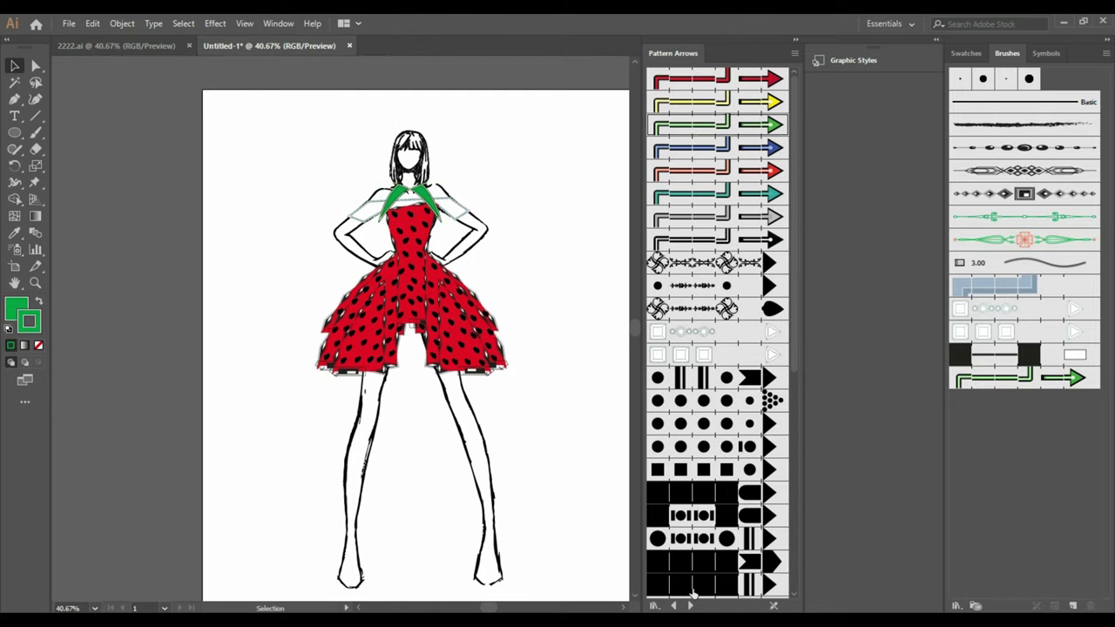
left_click(672, 606)
left_click(673, 605)
left_click(719, 423)
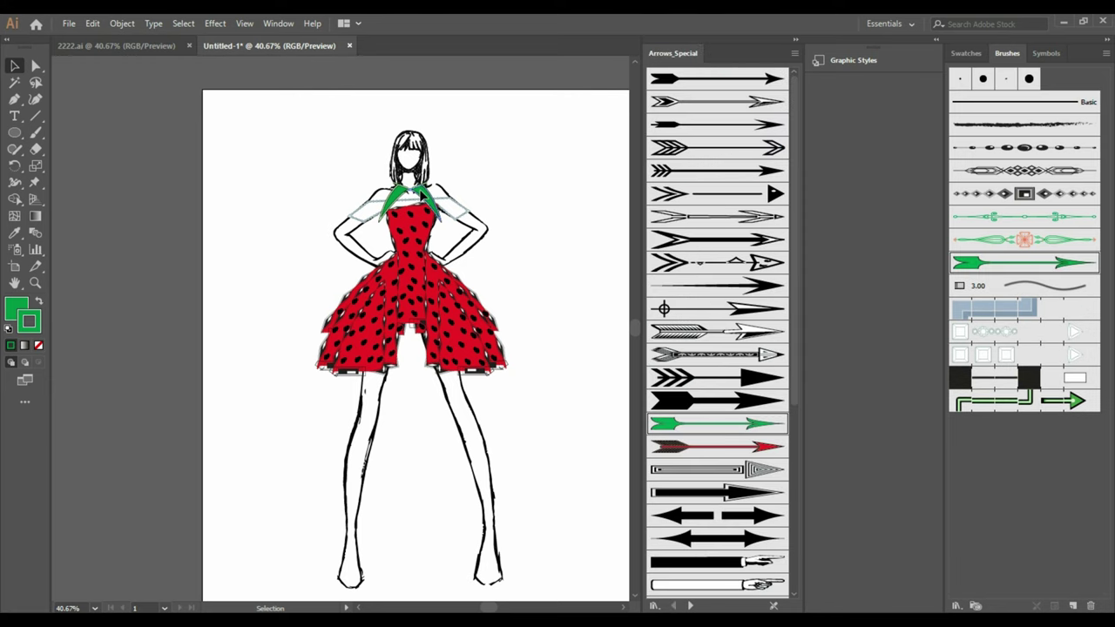
left_click(538, 368)
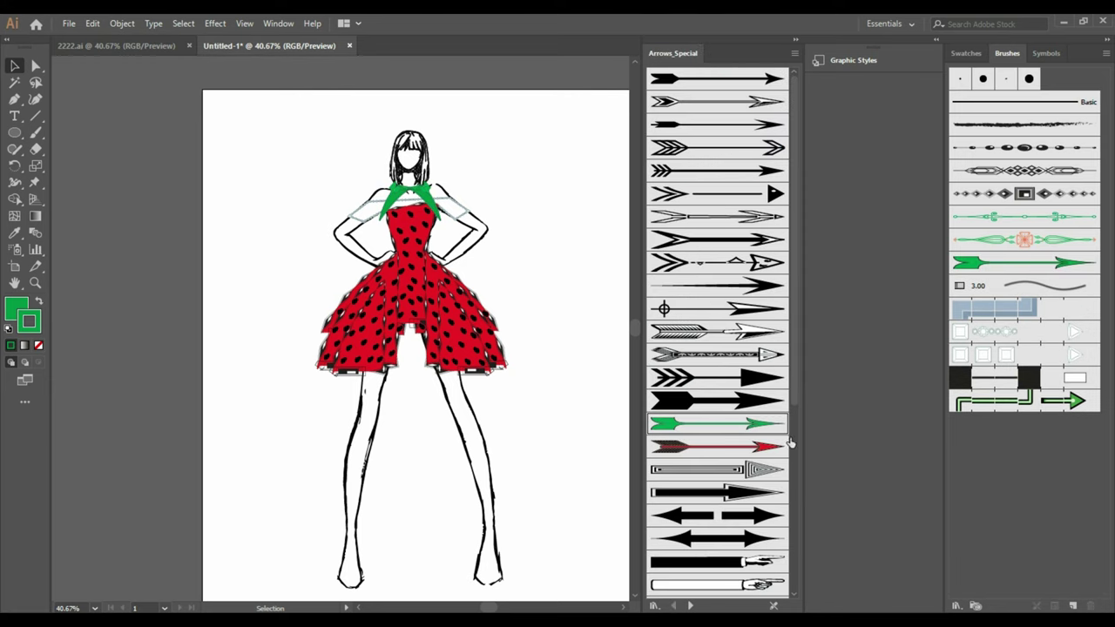
Compare green wavy, red and thin green arrow brushes on the collar, then select the whole figure.
scroll(767, 431, "down", 5)
left_click(732, 405)
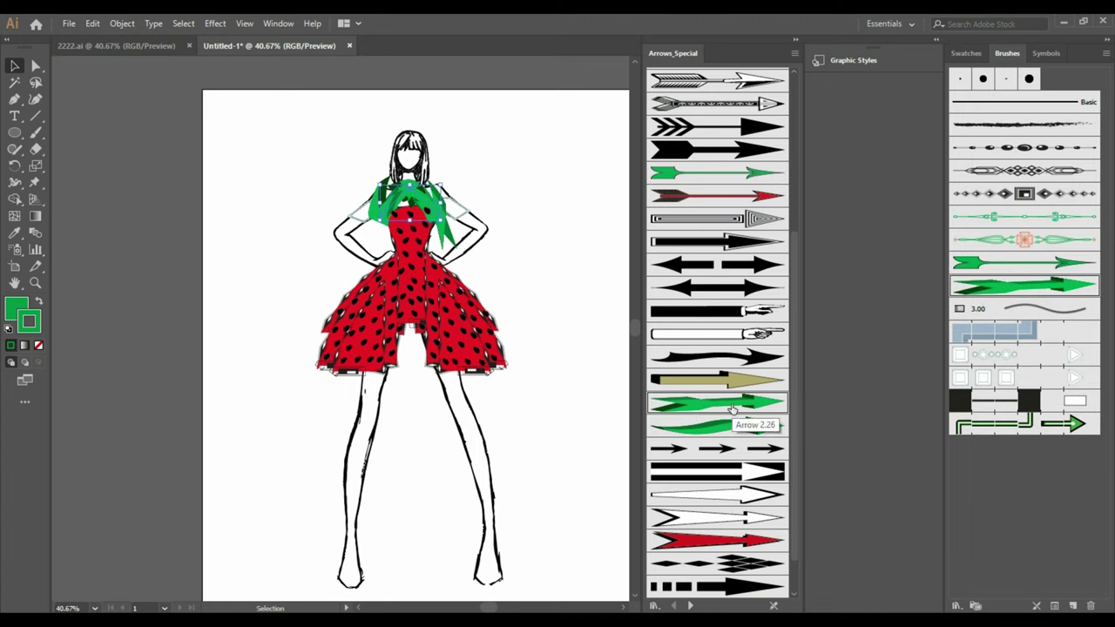
left_click(728, 426)
scroll(728, 433, "up", 5)
left_click(728, 399)
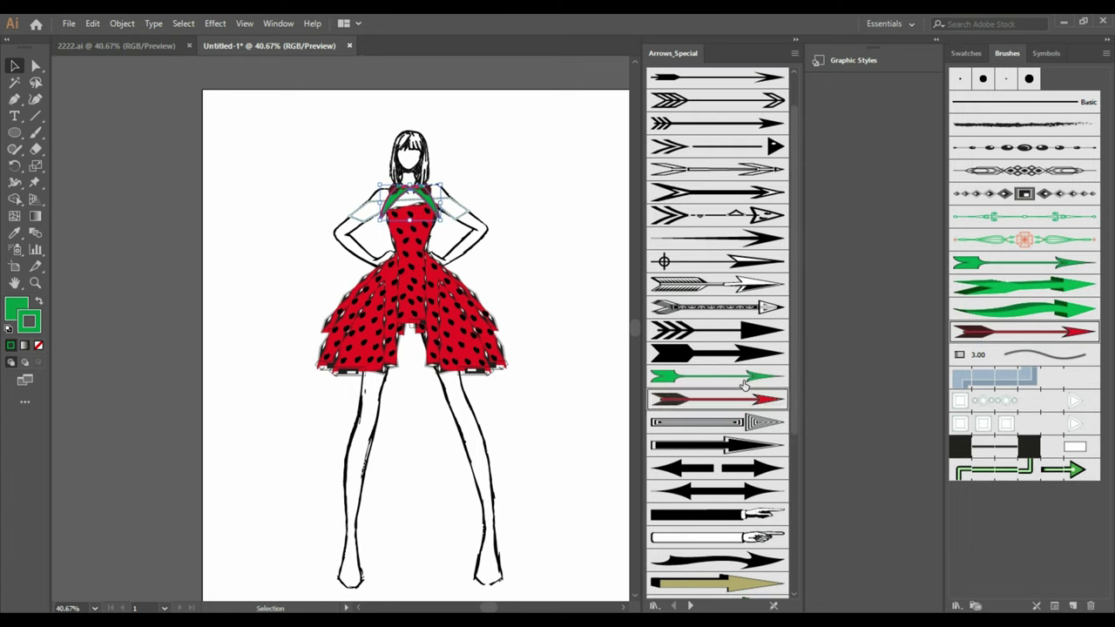
left_click(728, 376)
left_click(690, 605)
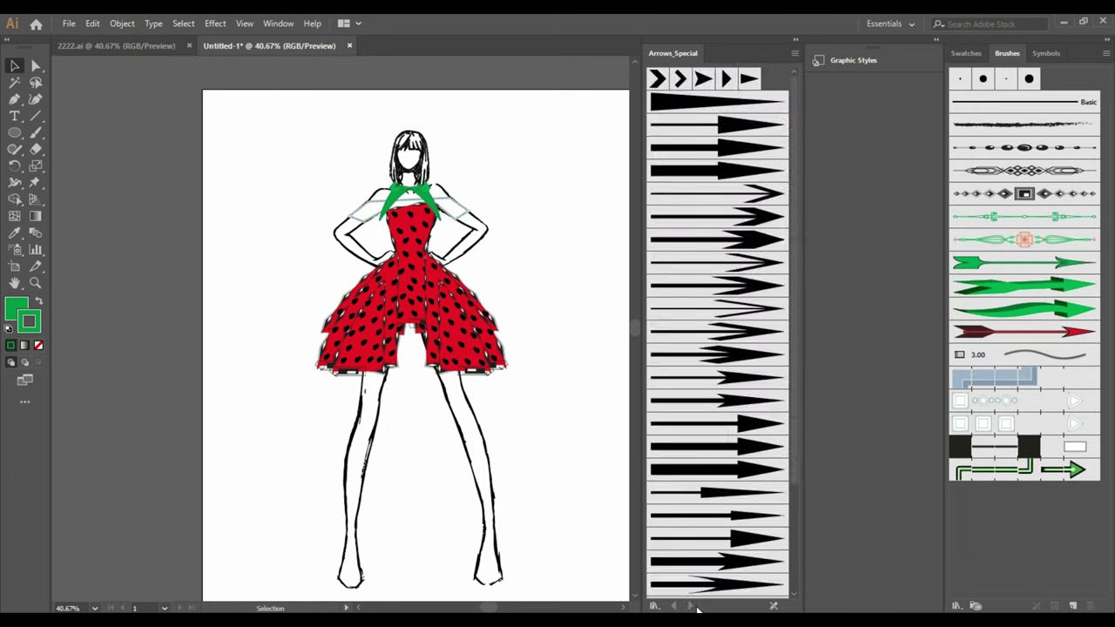
left_click(690, 605)
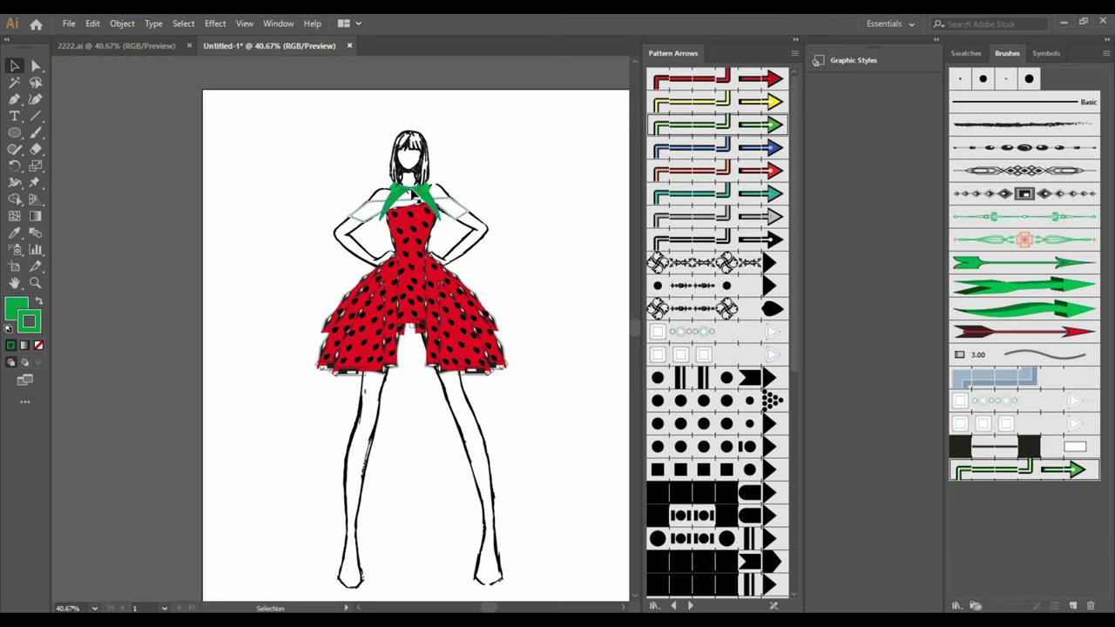
left_click(795, 41)
left_click_drag(277, 106, 571, 592)
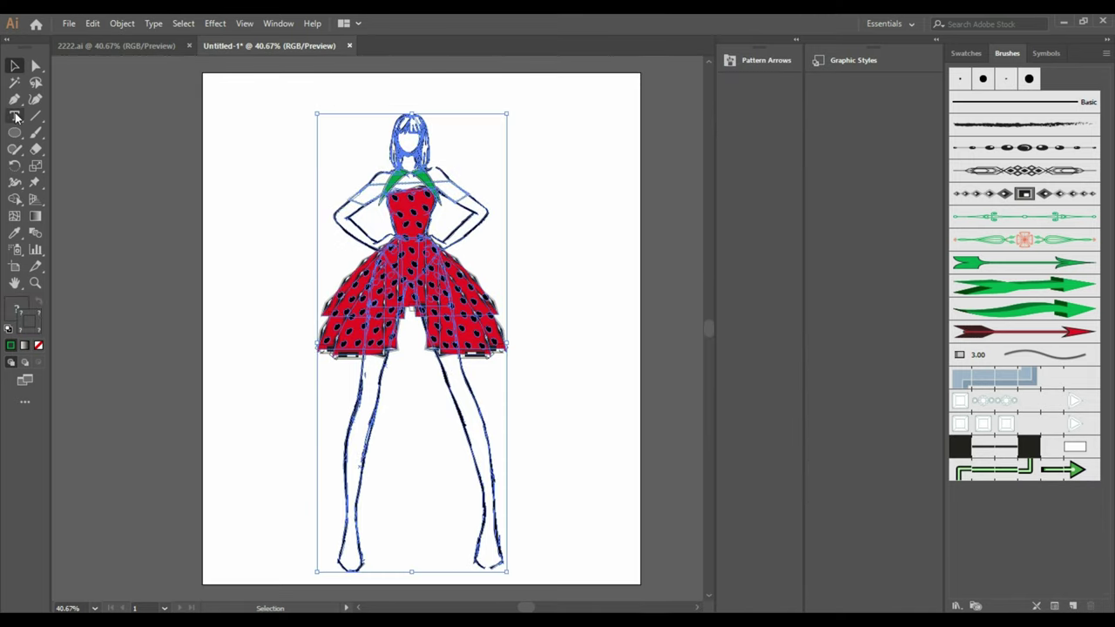
Create a new document and draw a rectangle covering the whole artboard.
left_click(178, 107)
left_click(144, 48)
left_click(69, 24)
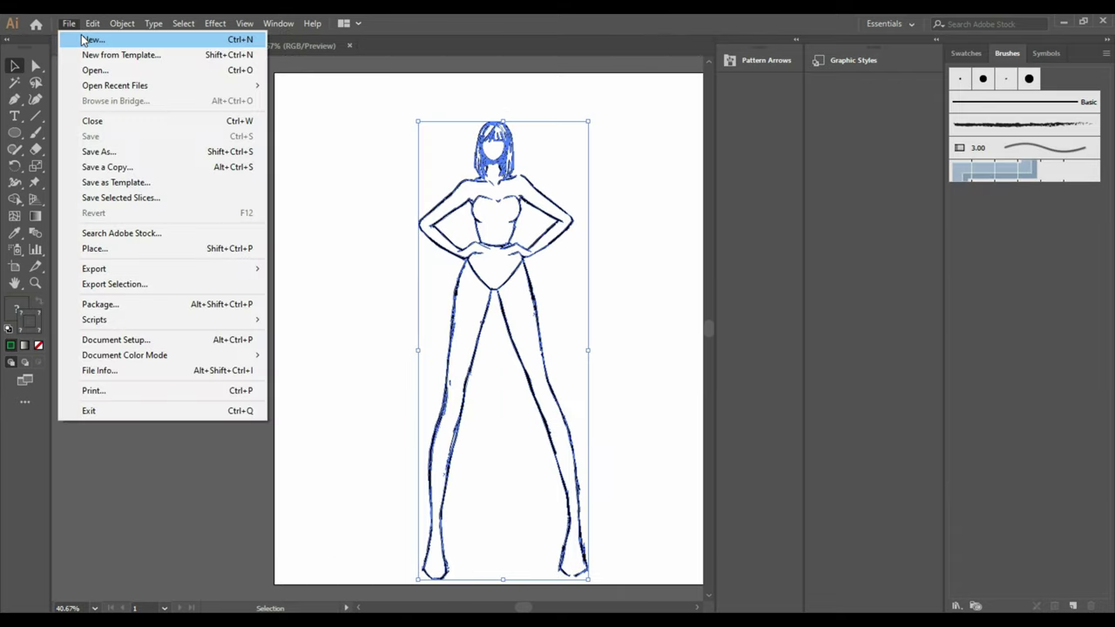
left_click(93, 39)
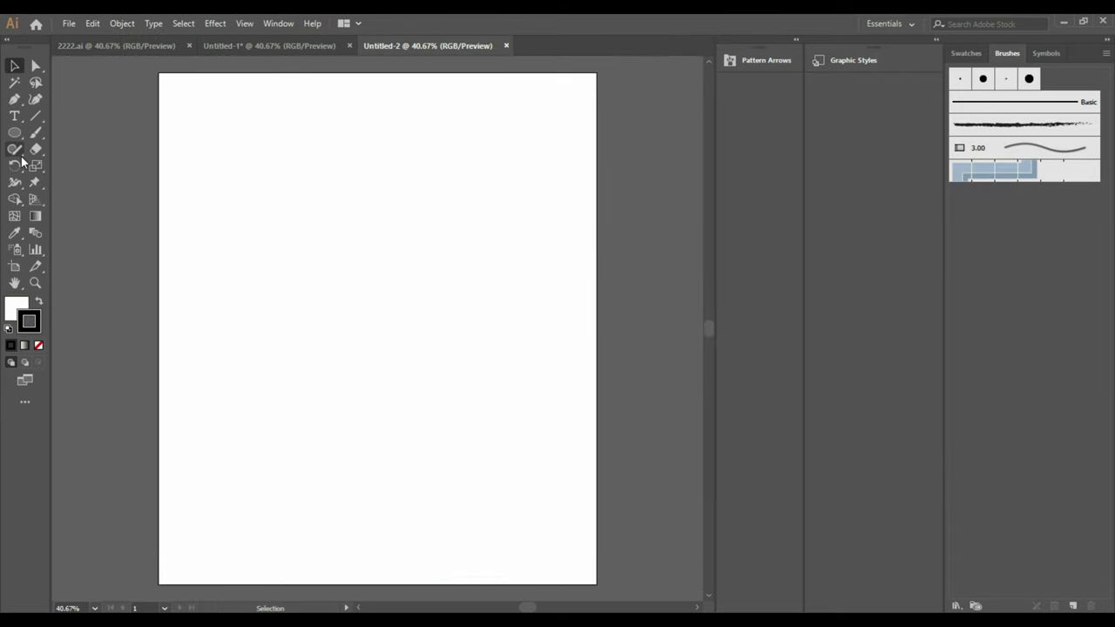
left_click_drag(17, 132, 52, 134)
left_click_drag(159, 73, 530, 584)
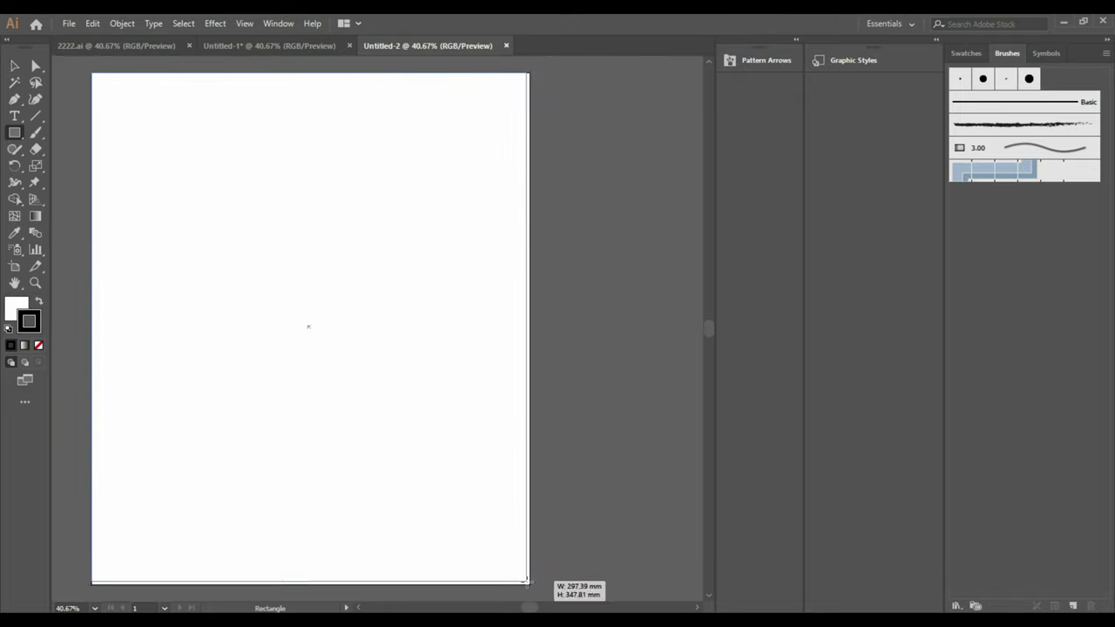
Fill the rectangle with a light fine texture from the Basic Graphics_Textures swatches.
left_click(967, 54)
left_click(956, 607)
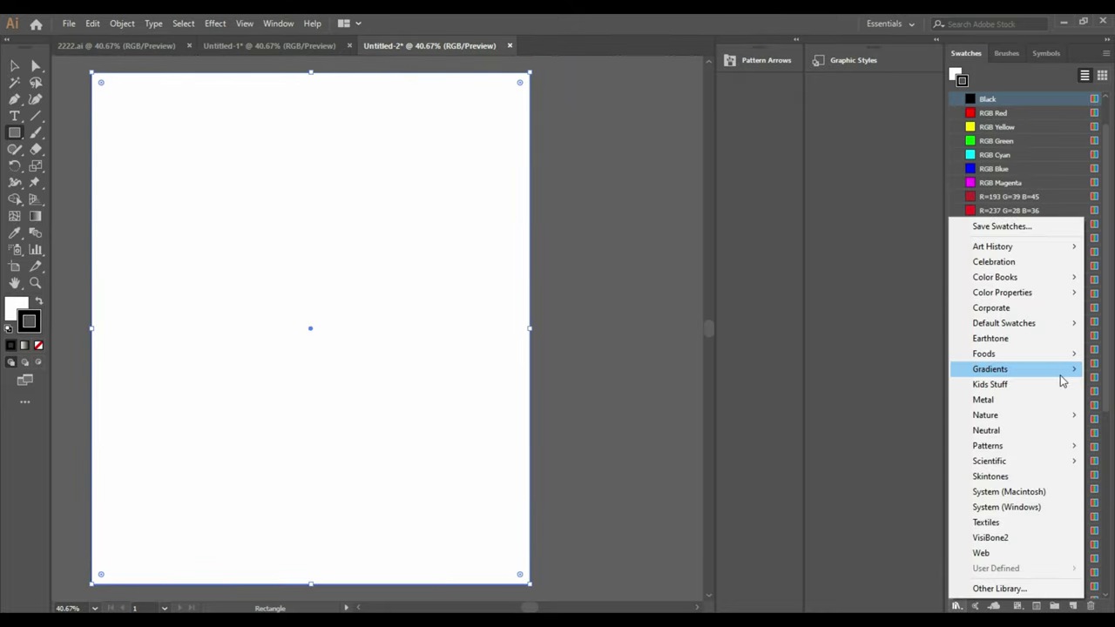
left_click(852, 389)
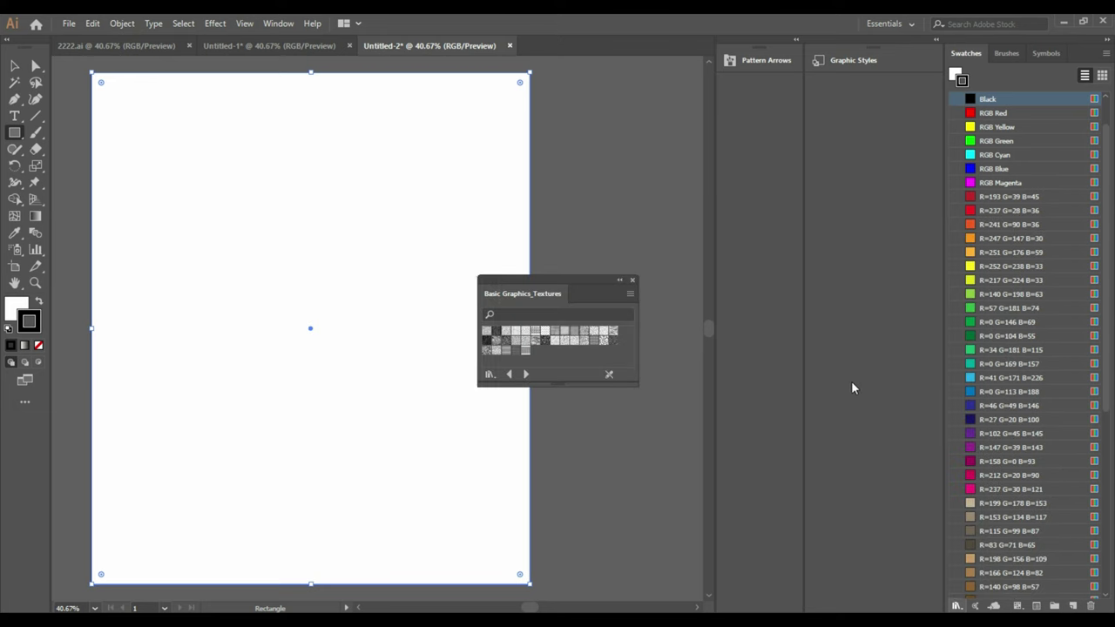
left_click(557, 342)
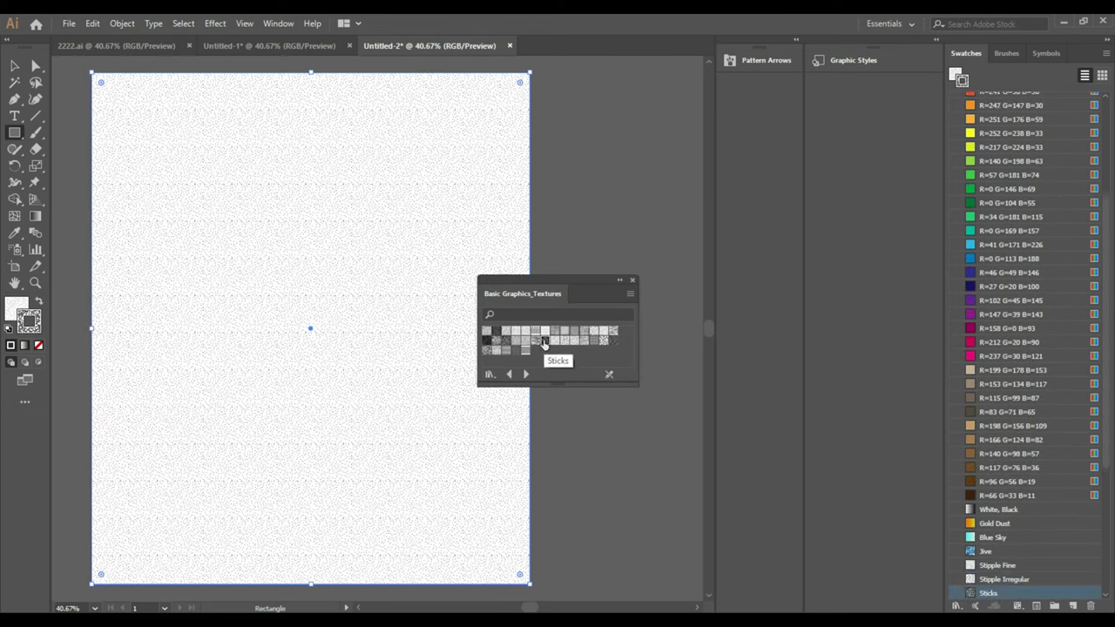
left_click_drag(544, 340, 25, 309)
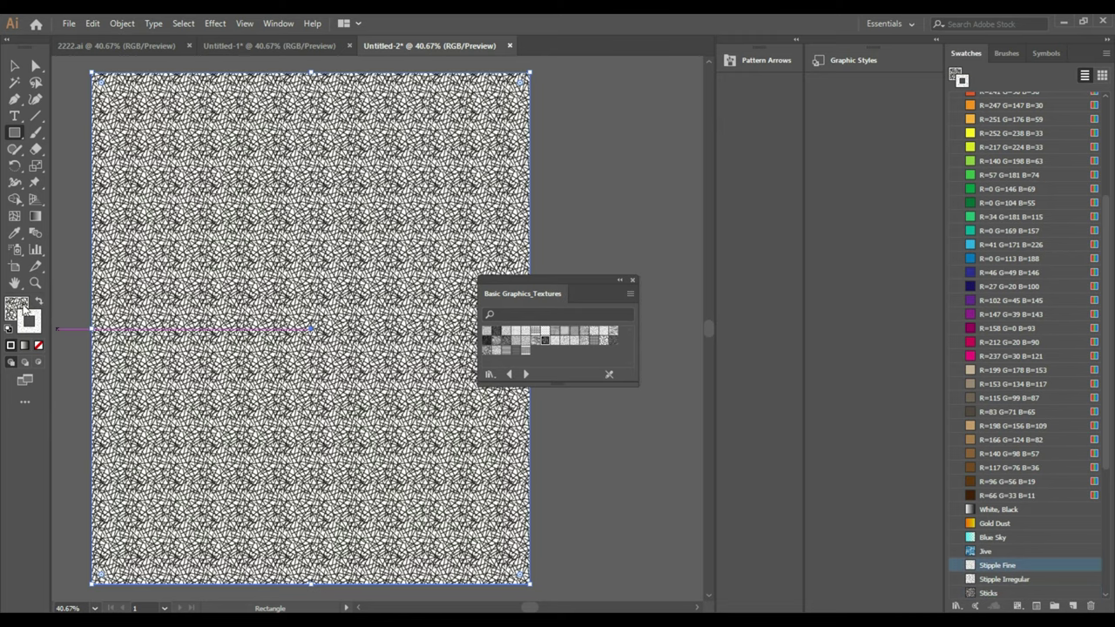
left_click(516, 341)
left_click(626, 444)
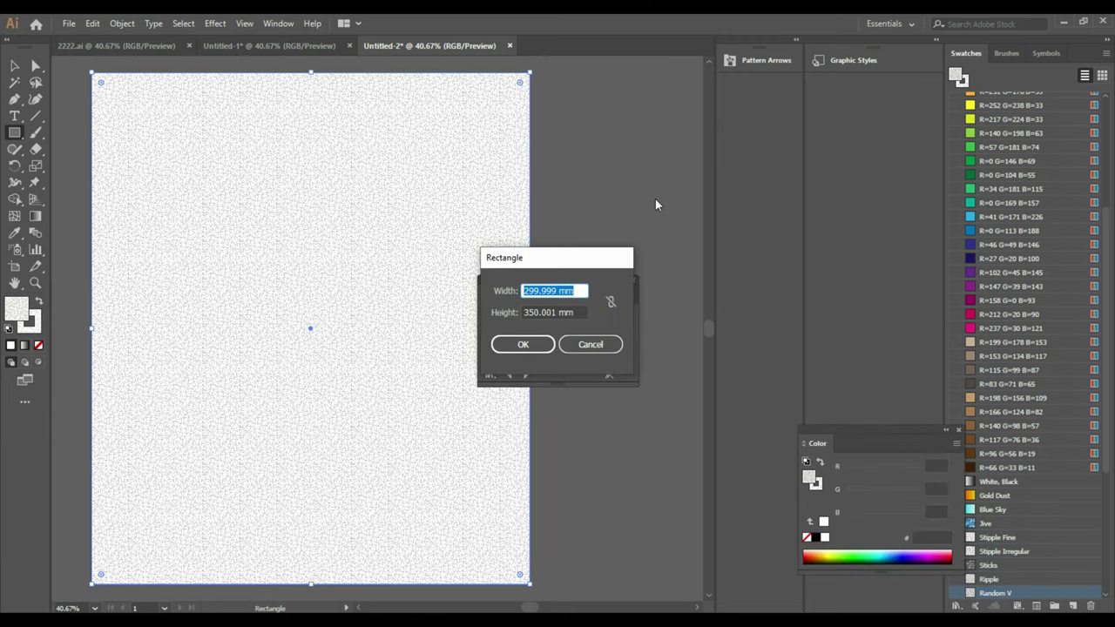
left_click(522, 343)
Select and copy the whole dress figure in the original dress document.
left_click_drag(591, 292, 645, 130)
left_click(266, 46)
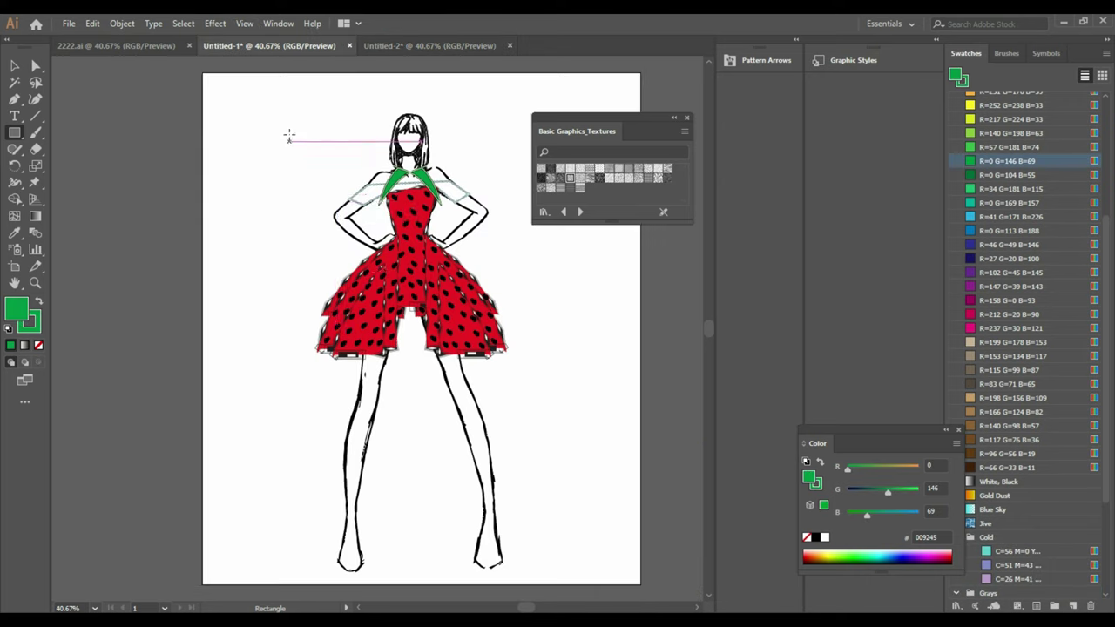
left_click_drag(289, 115, 279, 218)
key("v")
key("Delete")
left_click_drag(298, 104, 547, 518)
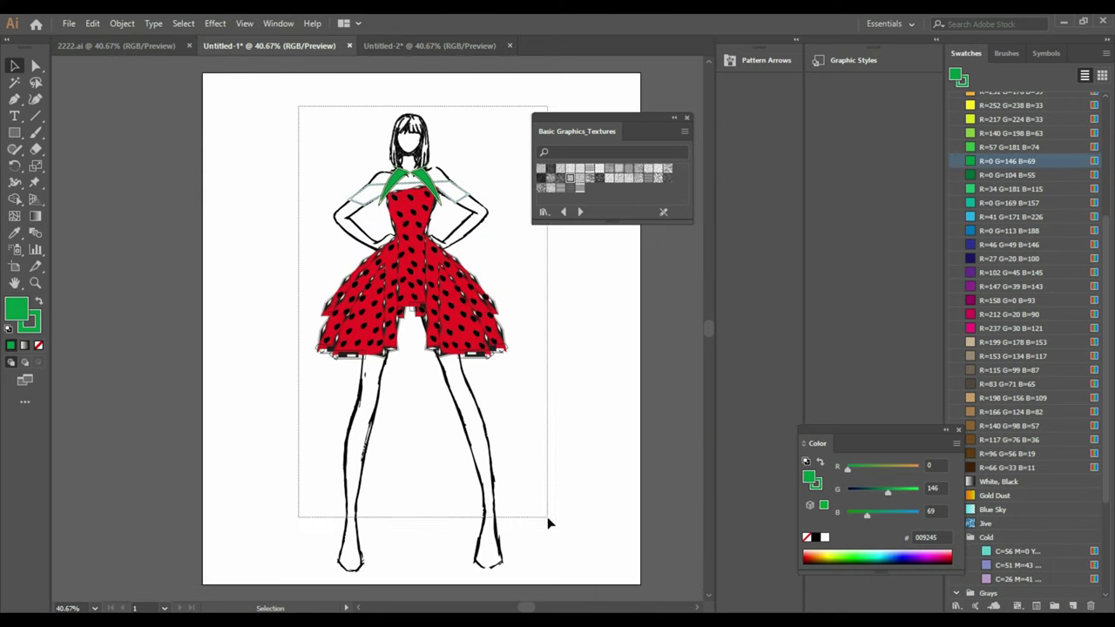
Paste the dress onto the textured page and centre it.
left_click(430, 45)
key("ctrl+v")
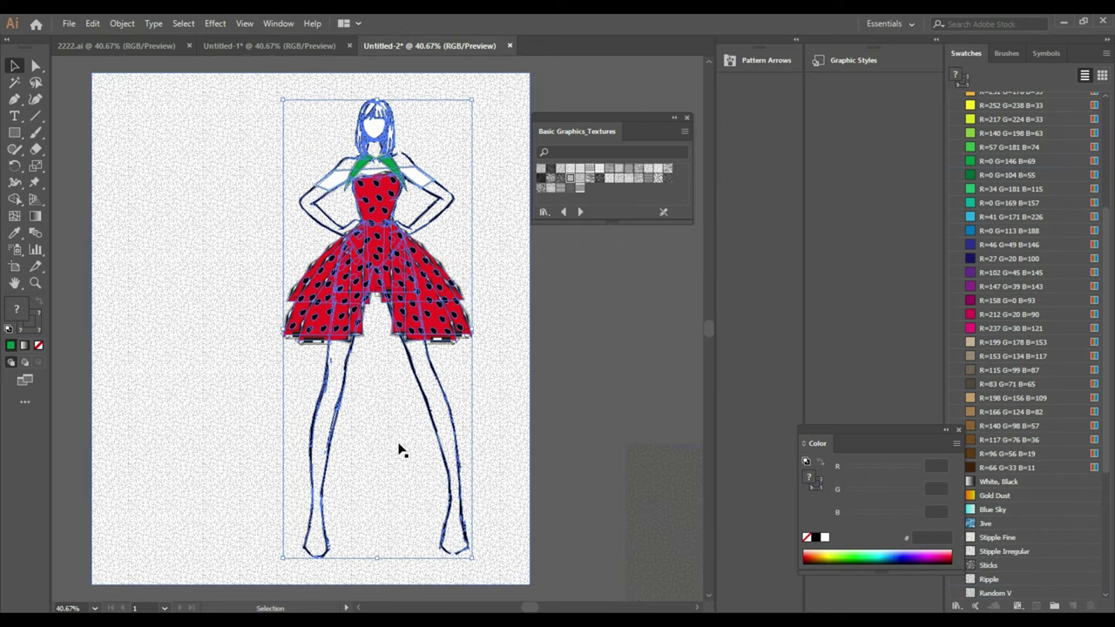
left_click_drag(427, 292, 348, 292)
left_click(612, 364)
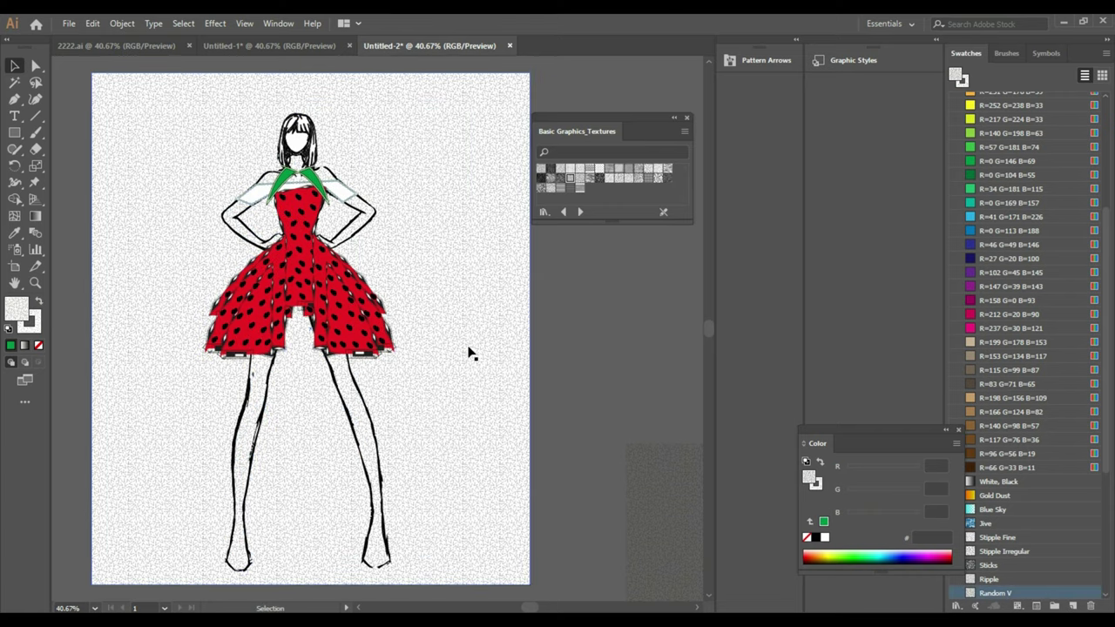
Try Sticks, mezzotint, Circles and Stipple Irregular textures on the background rectangle.
left_click(525, 275)
left_click(601, 179)
left_click(550, 179)
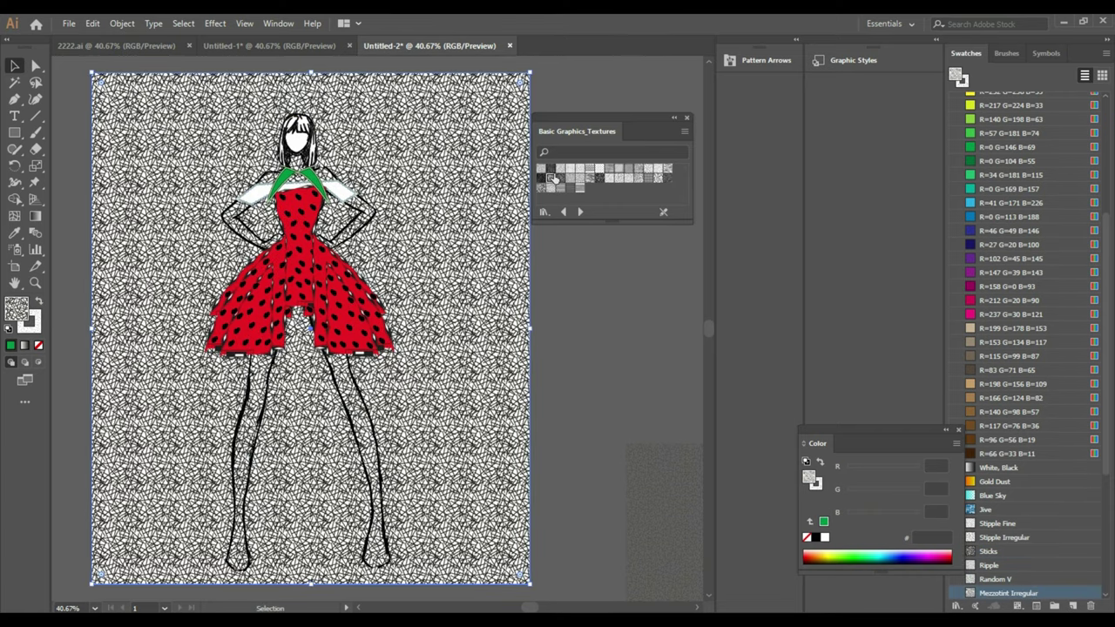
left_click(560, 180)
left_click(610, 173)
left_click(580, 171)
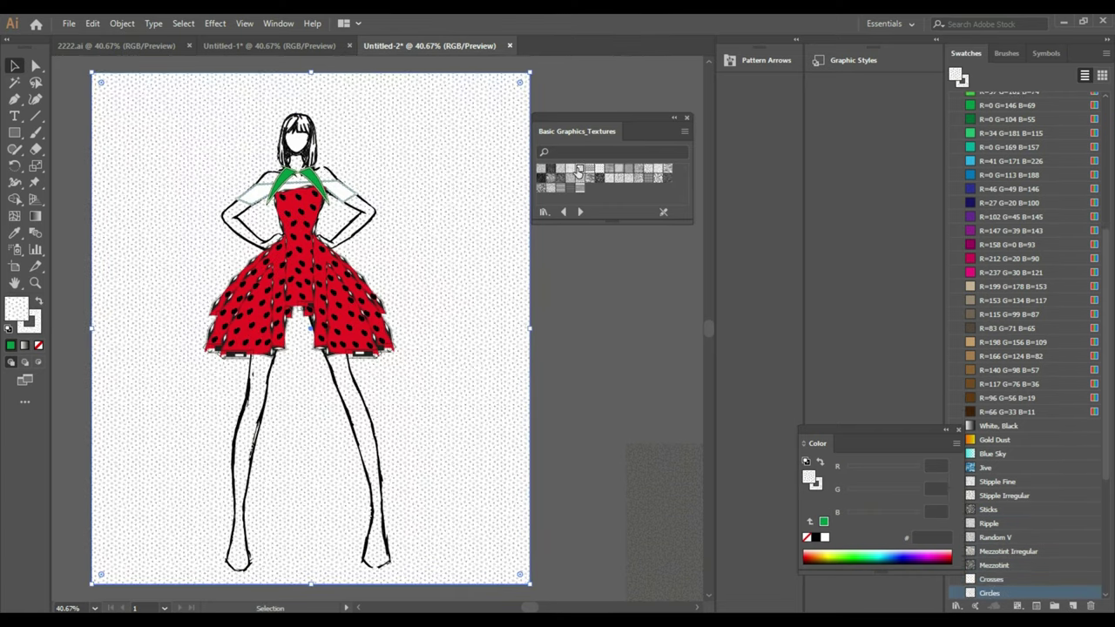
left_click(617, 178)
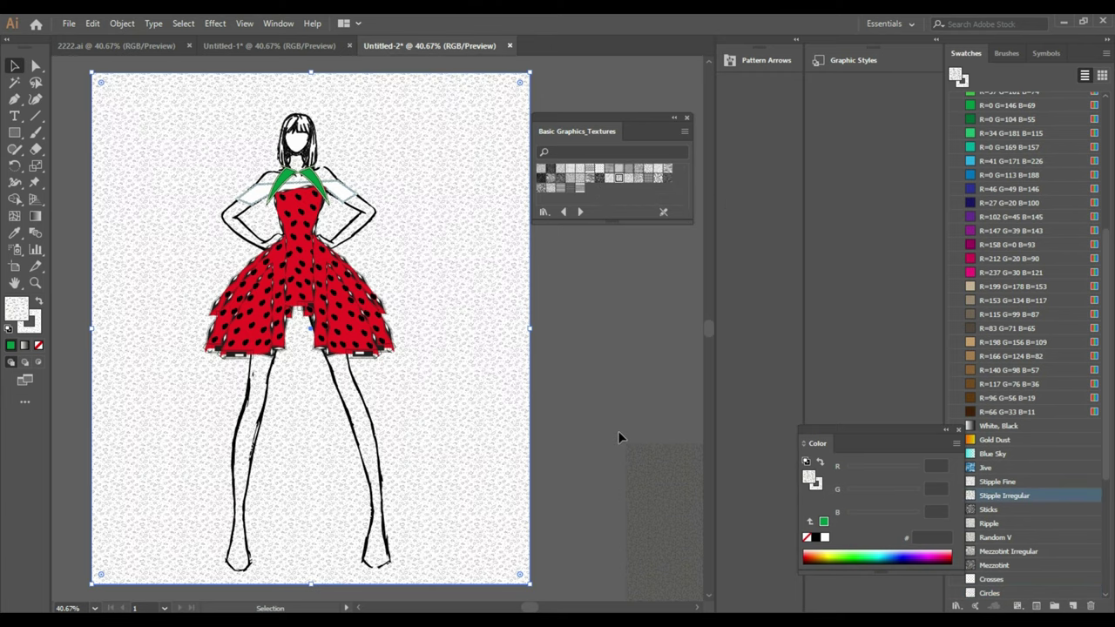
left_click(631, 181)
Close the texture swatch library and the Untitled-1 dress document.
left_click(615, 411)
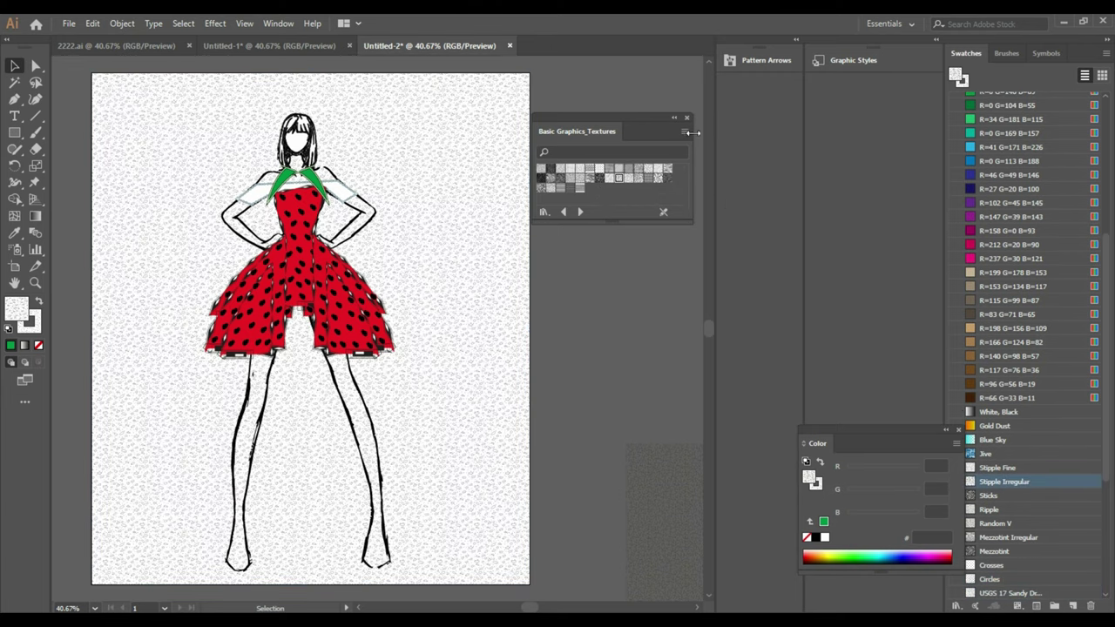
left_click(686, 117)
left_click(350, 45)
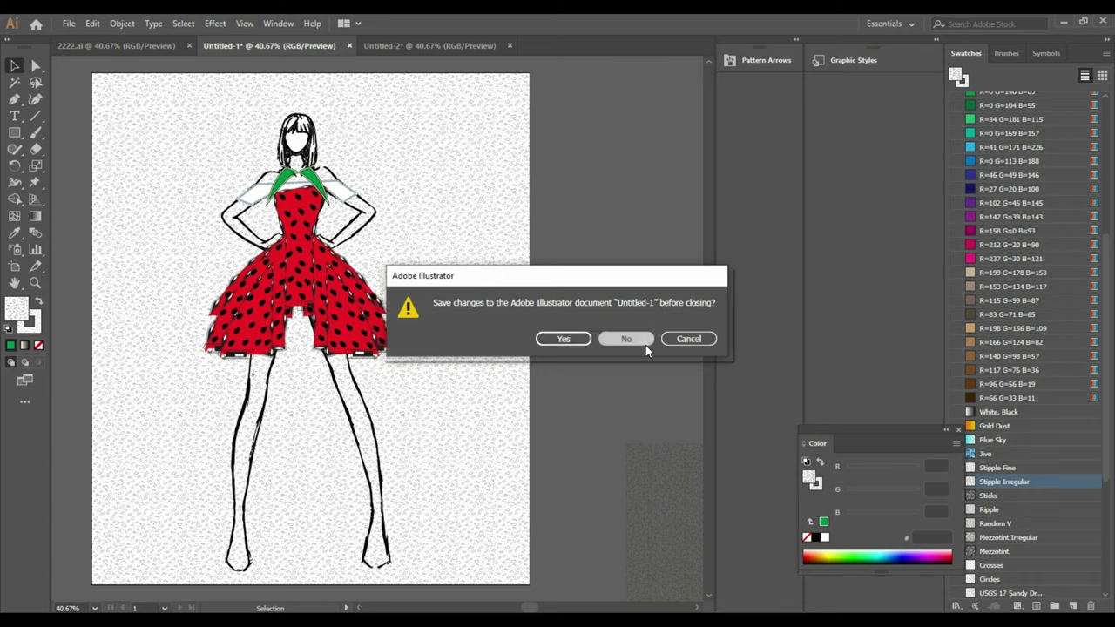